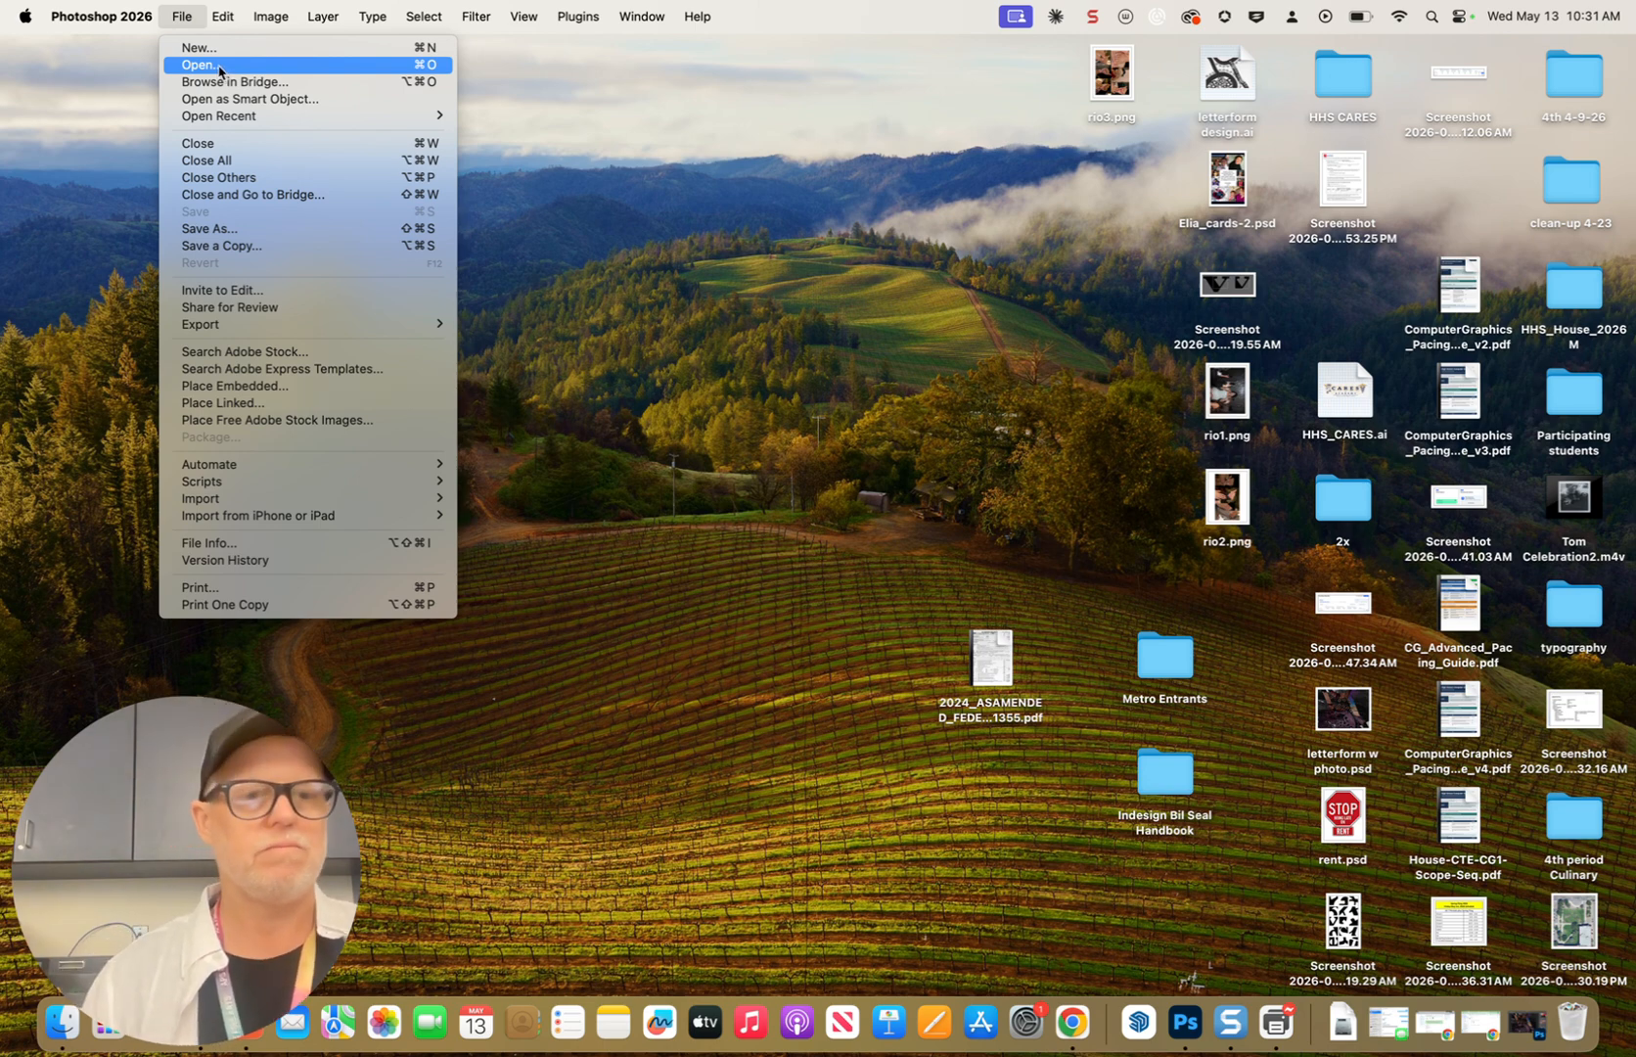
Open letterform design.ai from the Desktop, importing its page at 300 pixels/inch
{"action": "left_click", "coordinate": [219, 69]}
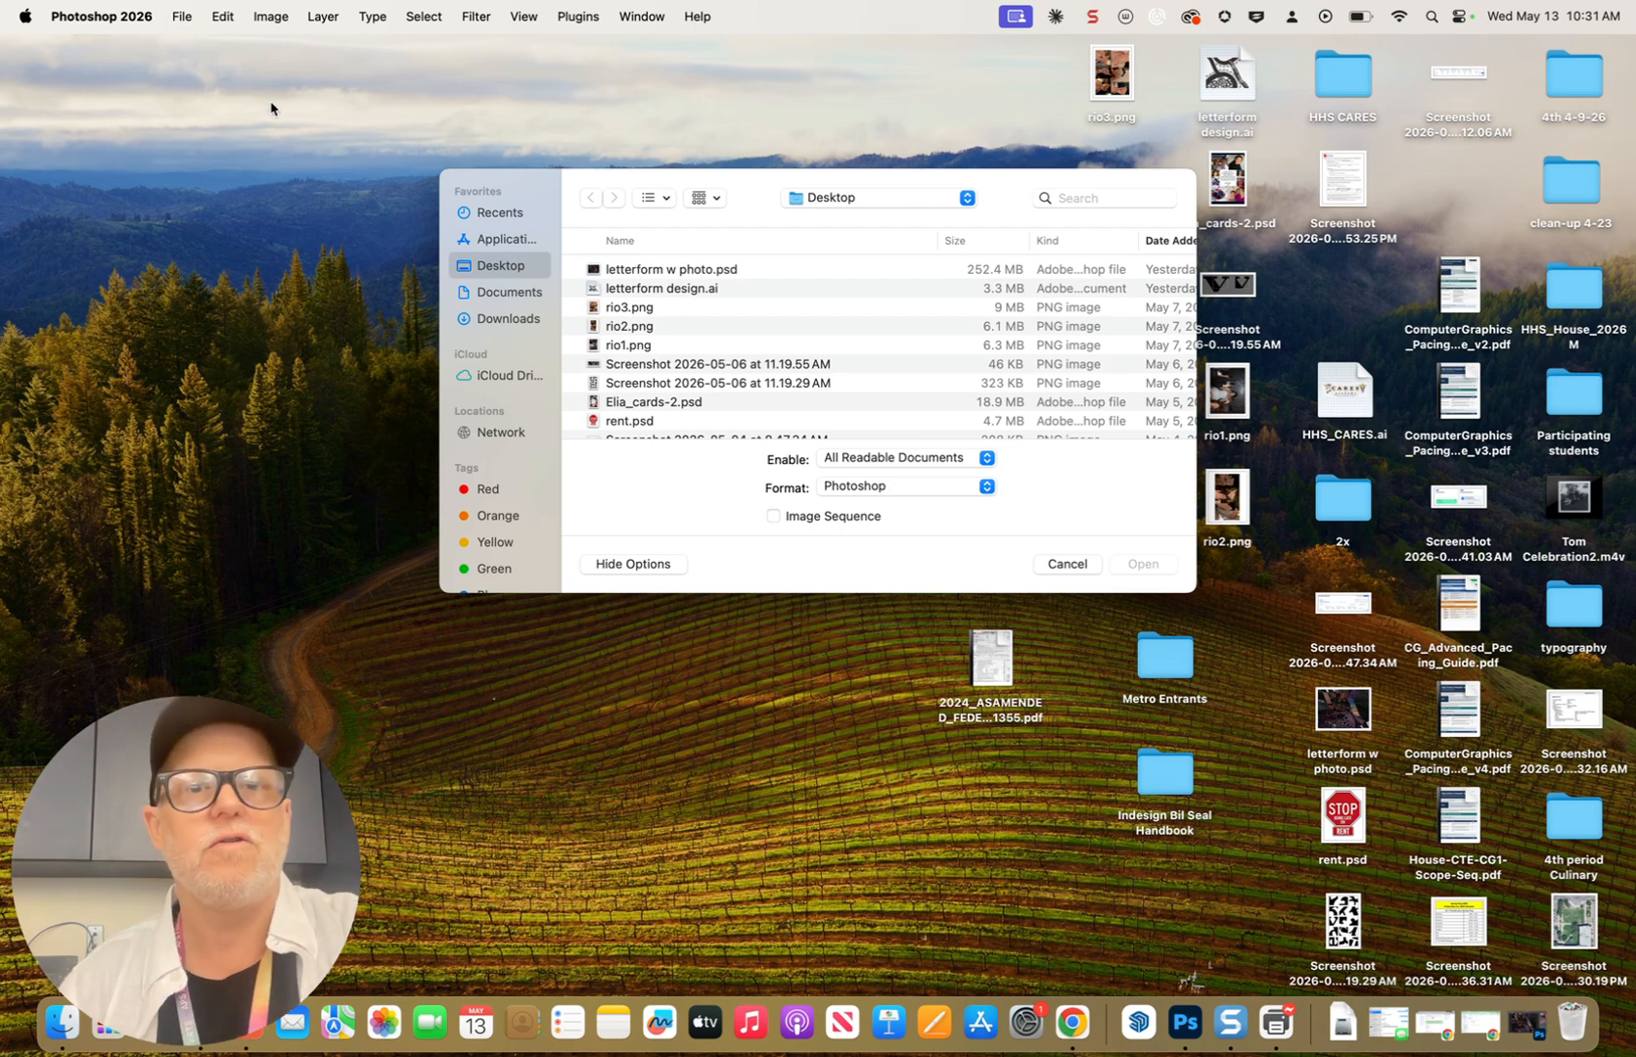
{"action": "left_click", "coordinate": [652, 290]}
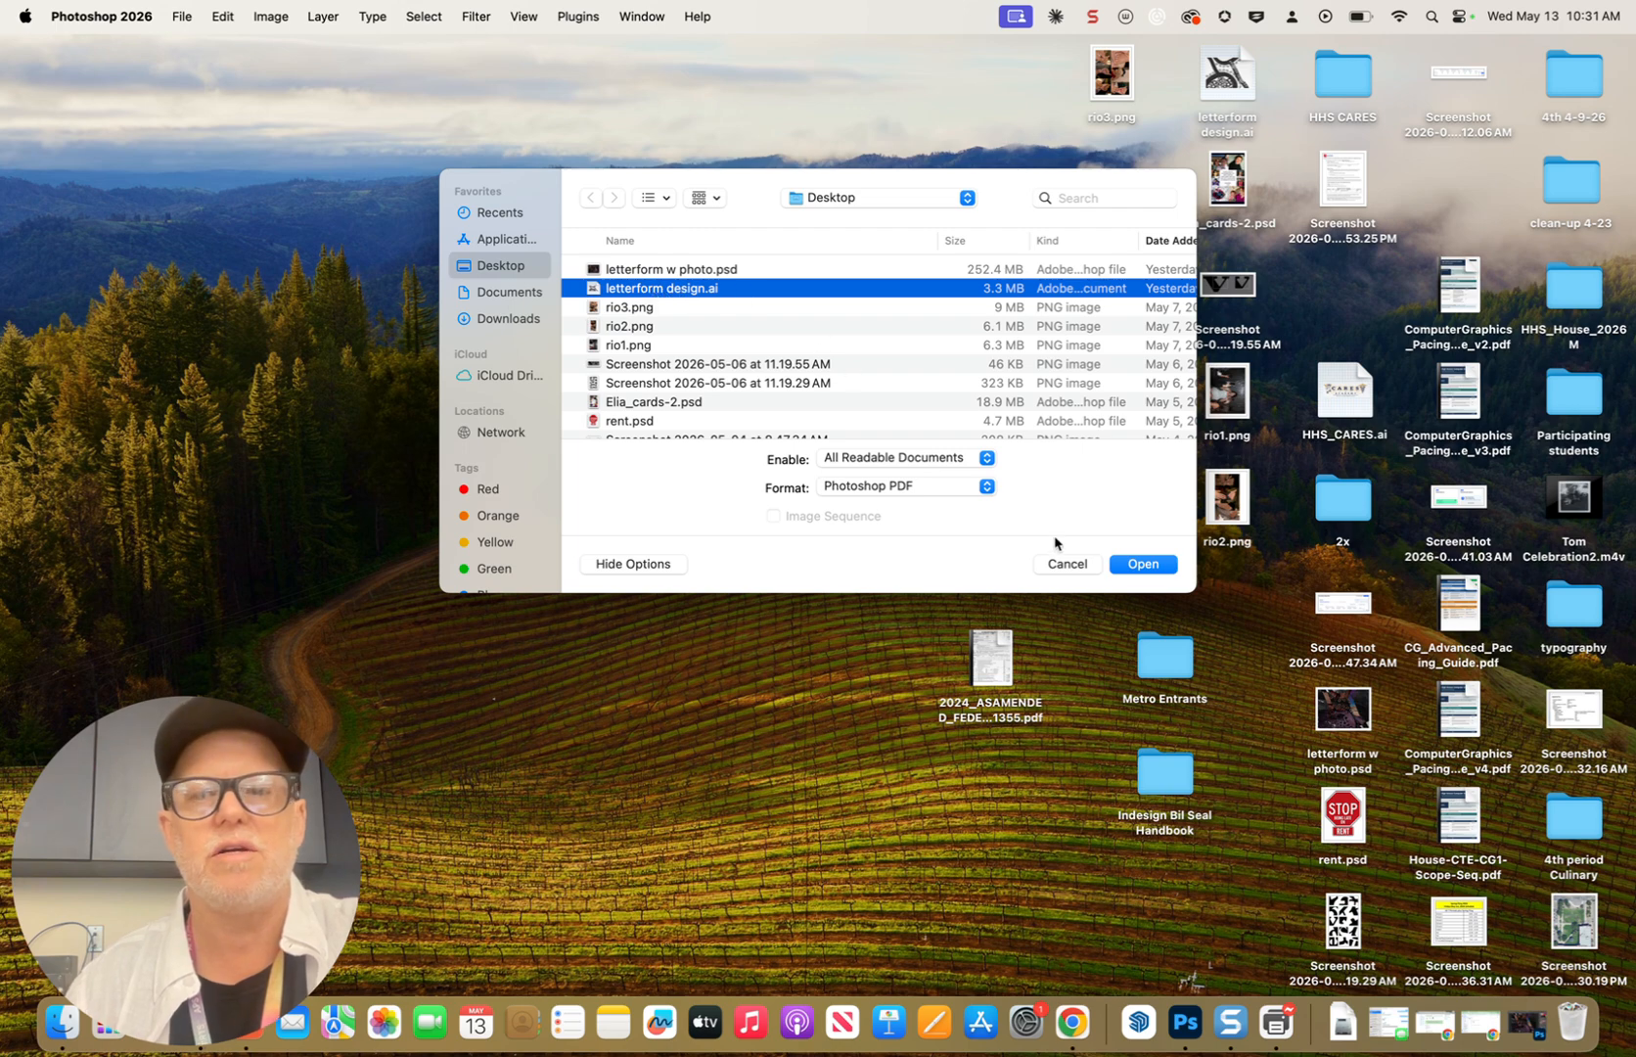
{"action": "left_click", "coordinate": [1141, 565]}
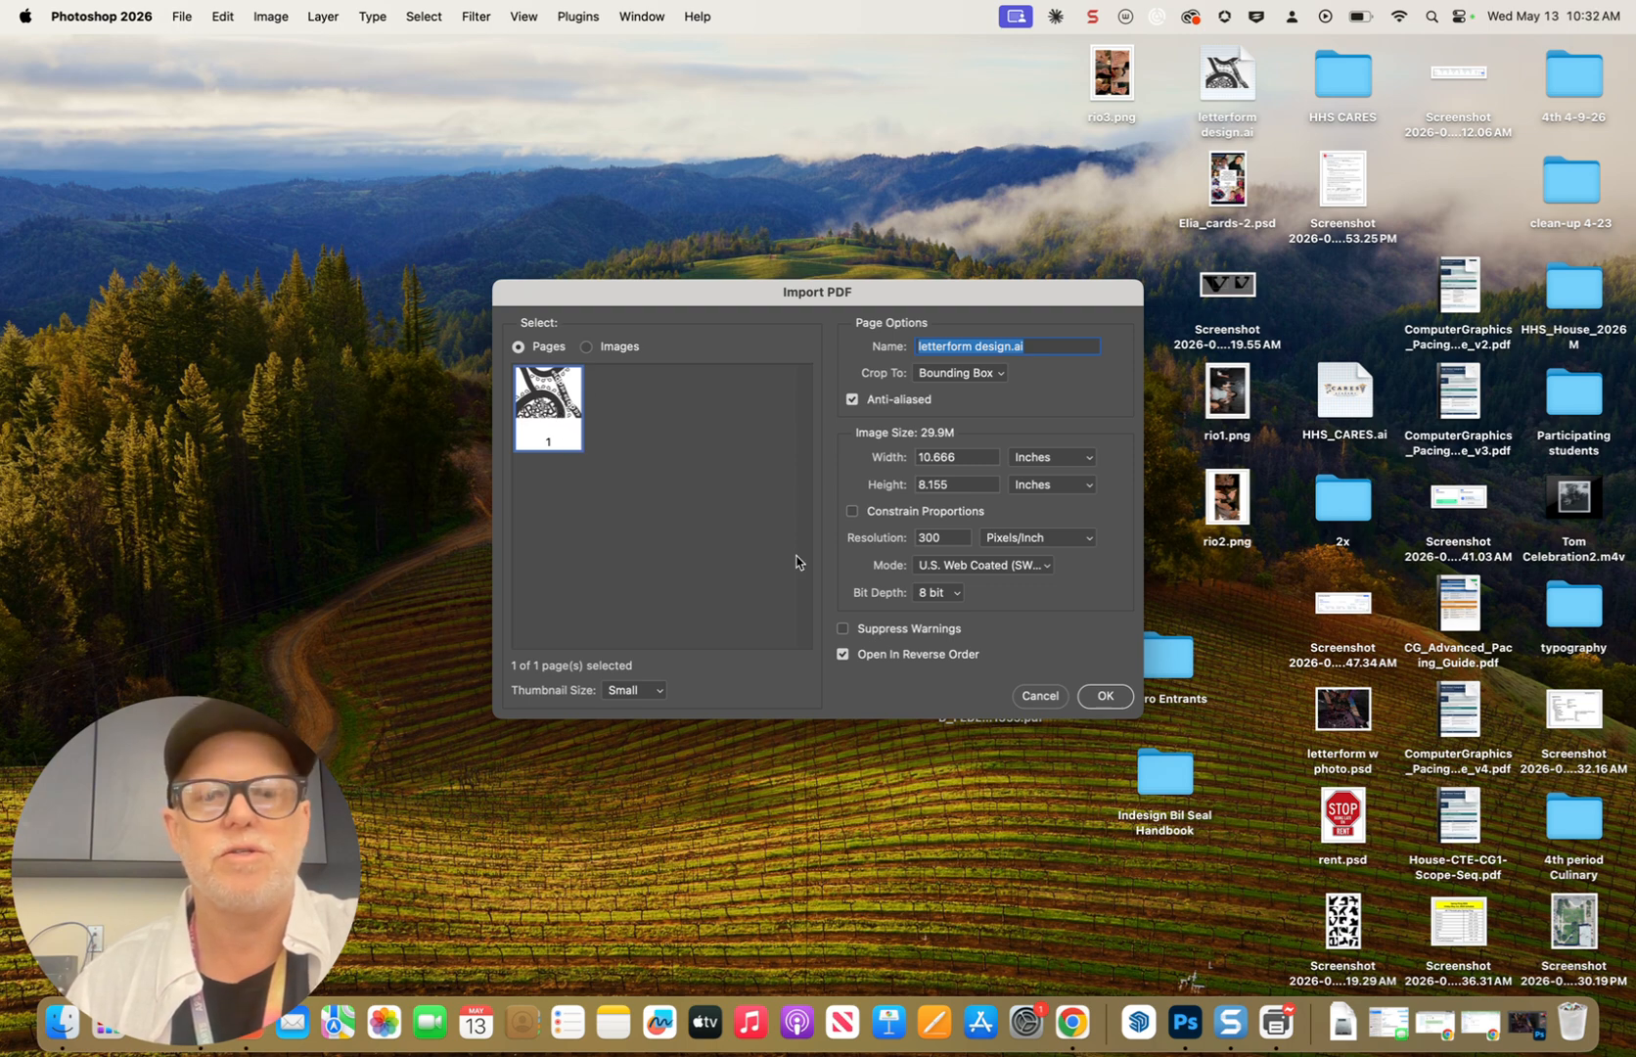
{"action": "left_click", "coordinate": [1102, 696]}
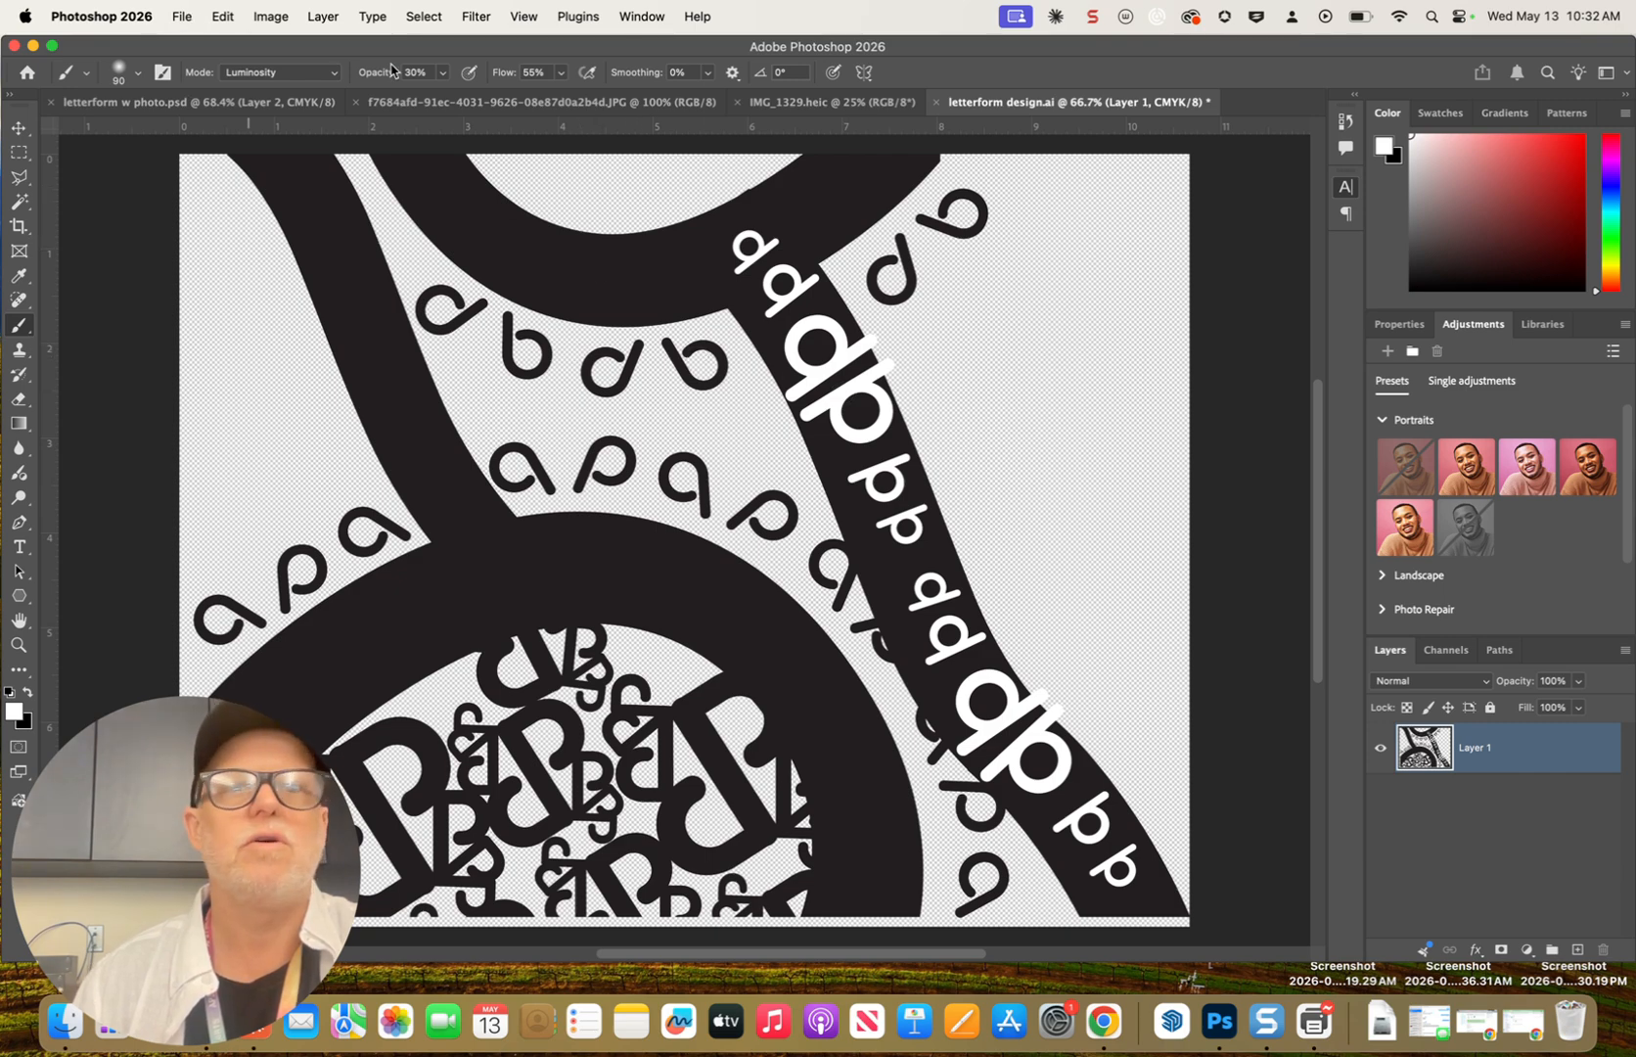
Copy the black-and-white rock photo from IMG_1329.heic into the letterform design.ai document with the Move tool
{"action": "left_click", "coordinate": [574, 103]}
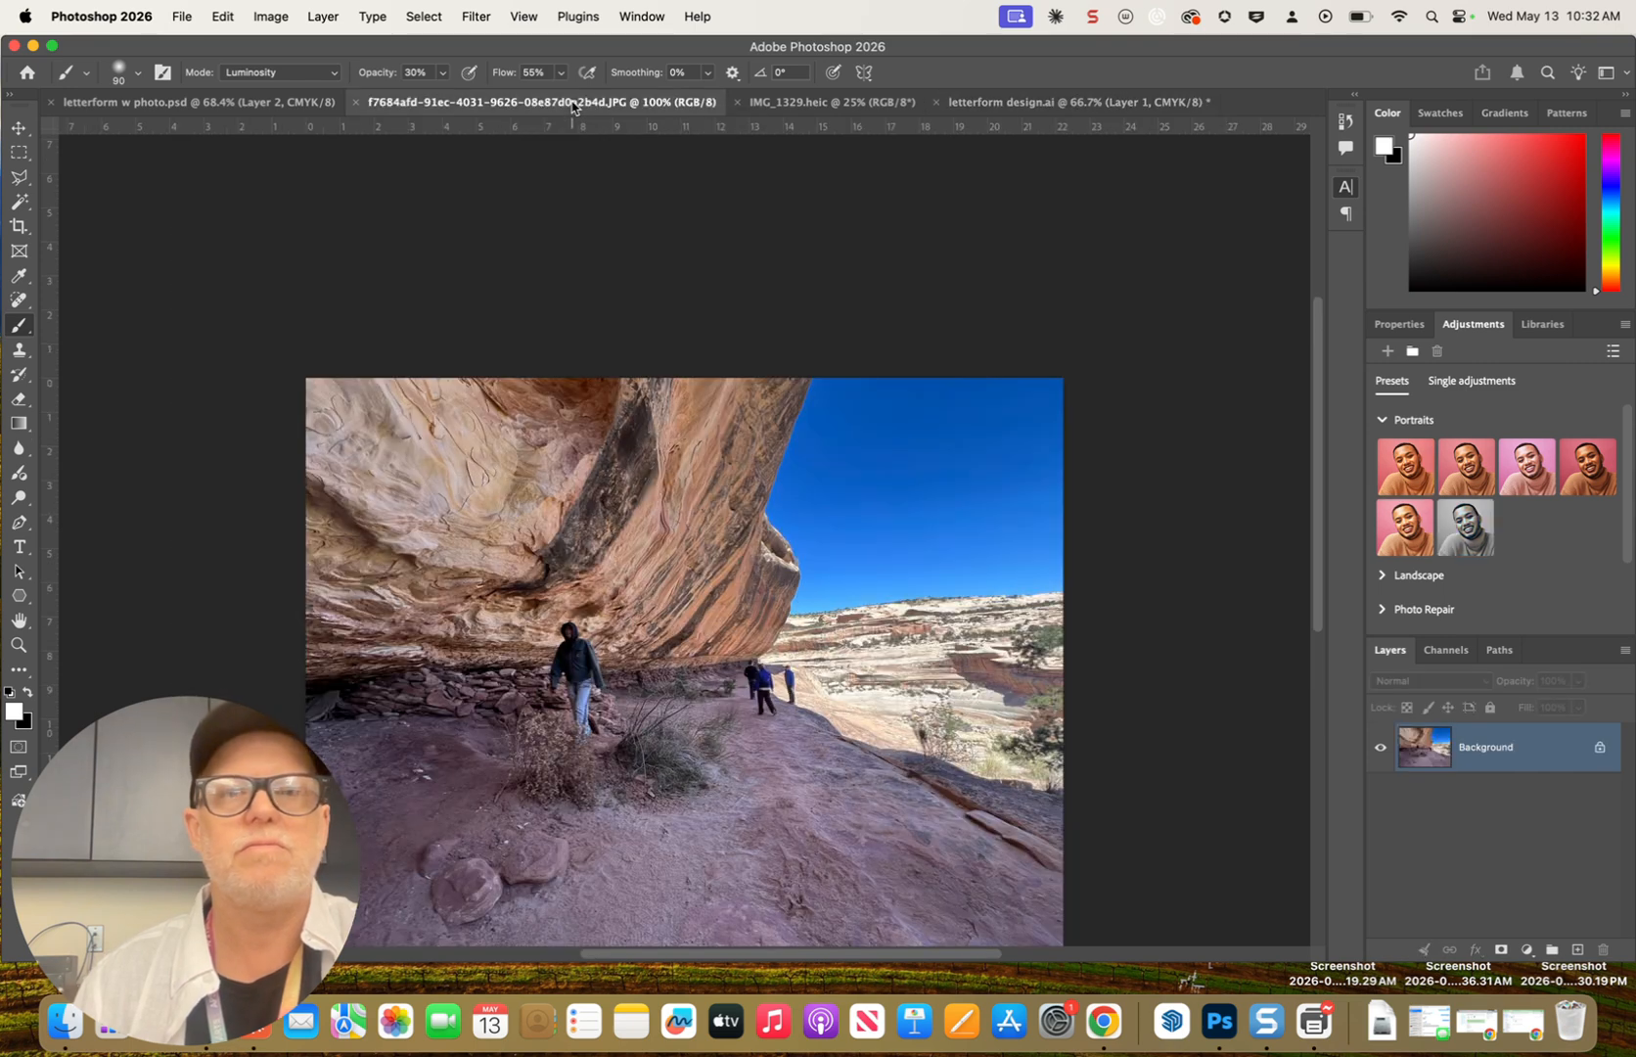
{"action": "left_click", "coordinate": [774, 103]}
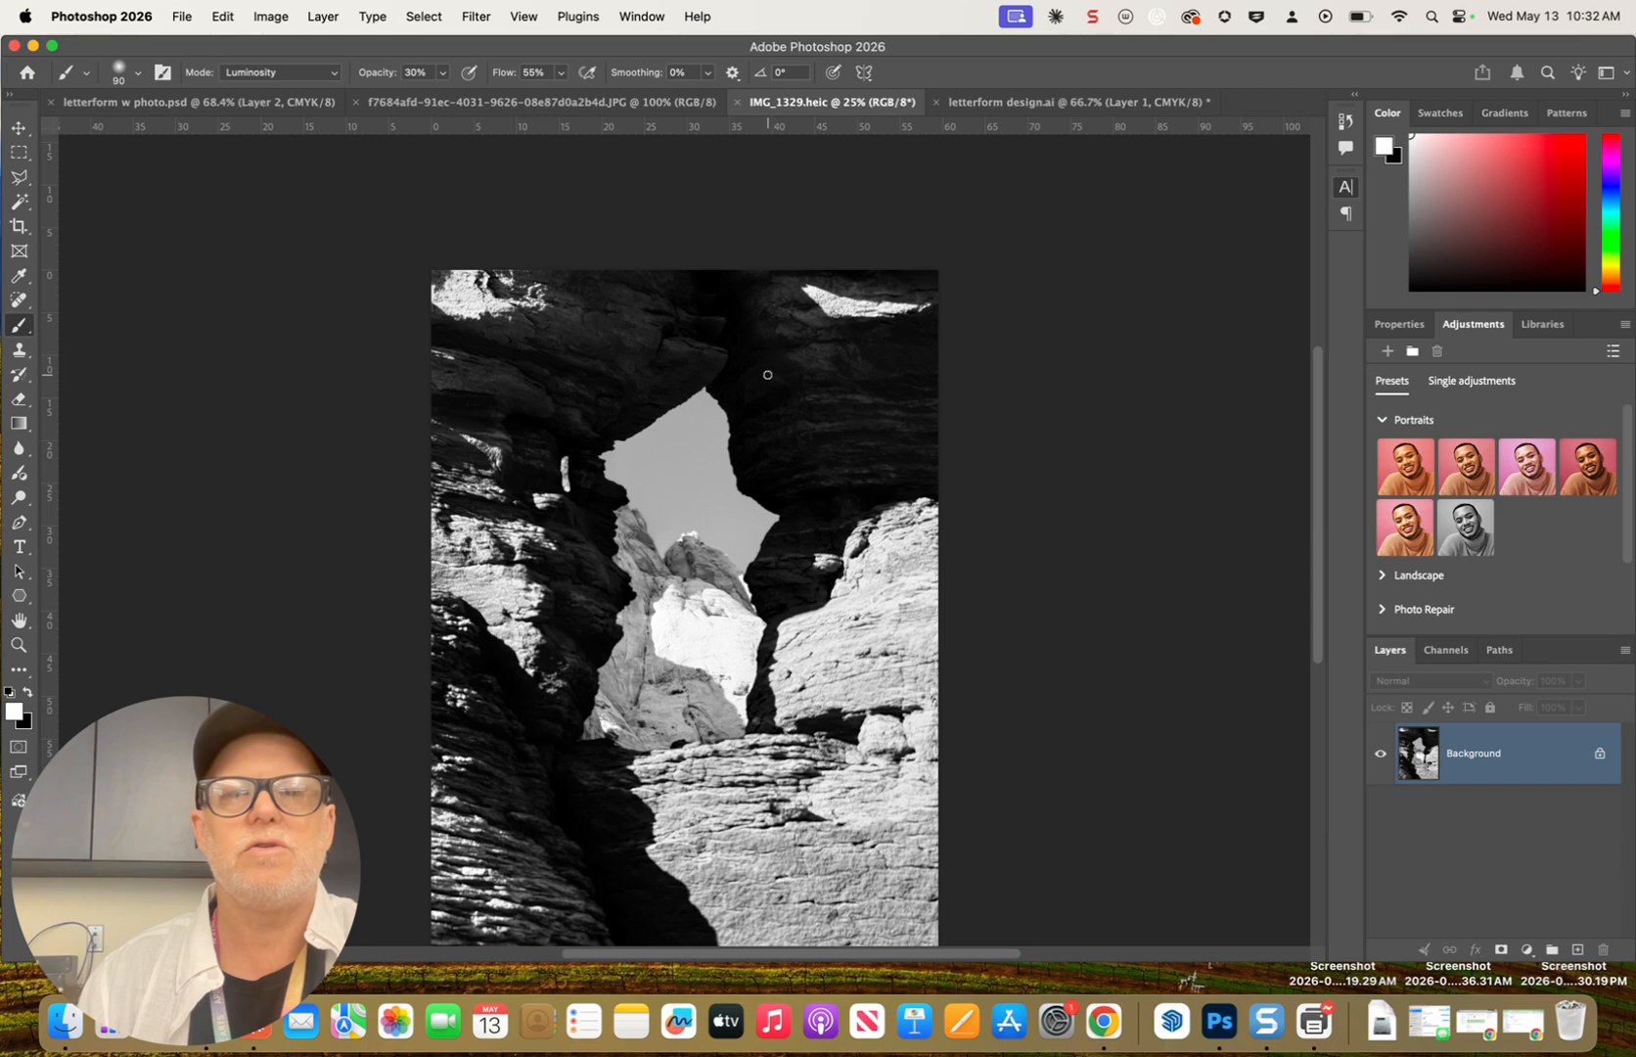
{"action": "left_click", "coordinate": [19, 128]}
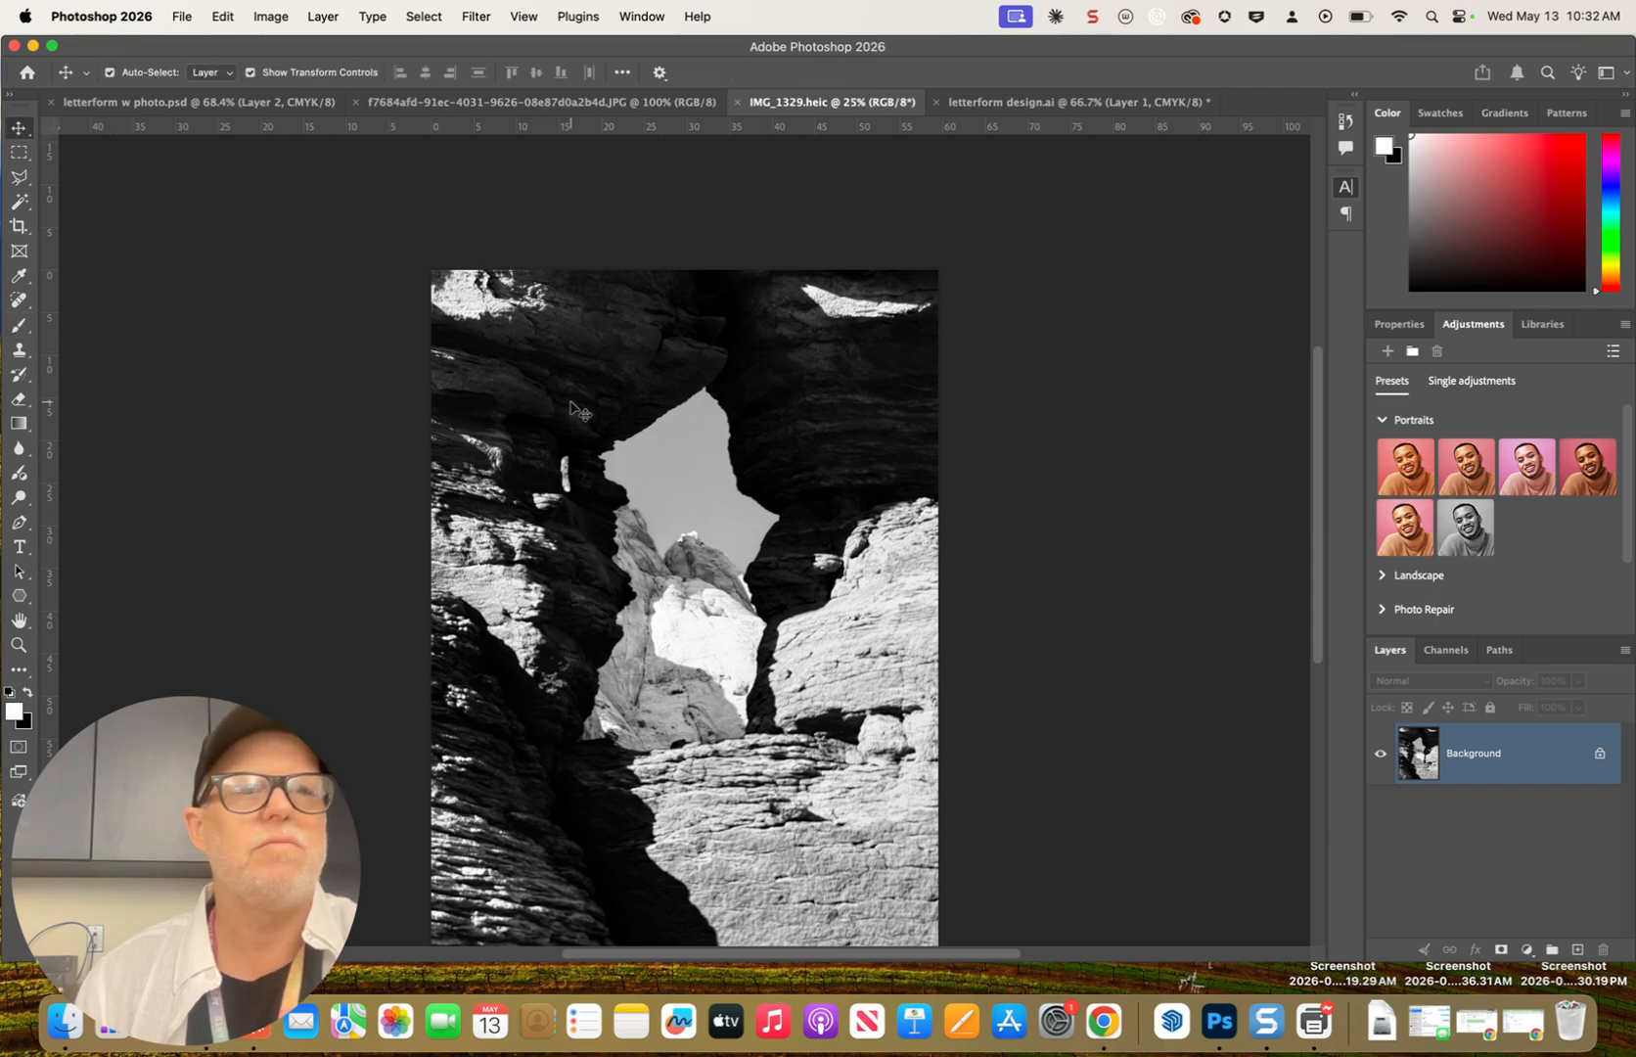
{"action": "left_click_drag", "start_coordinate": [767, 391], "coordinate": [1027, 111]}
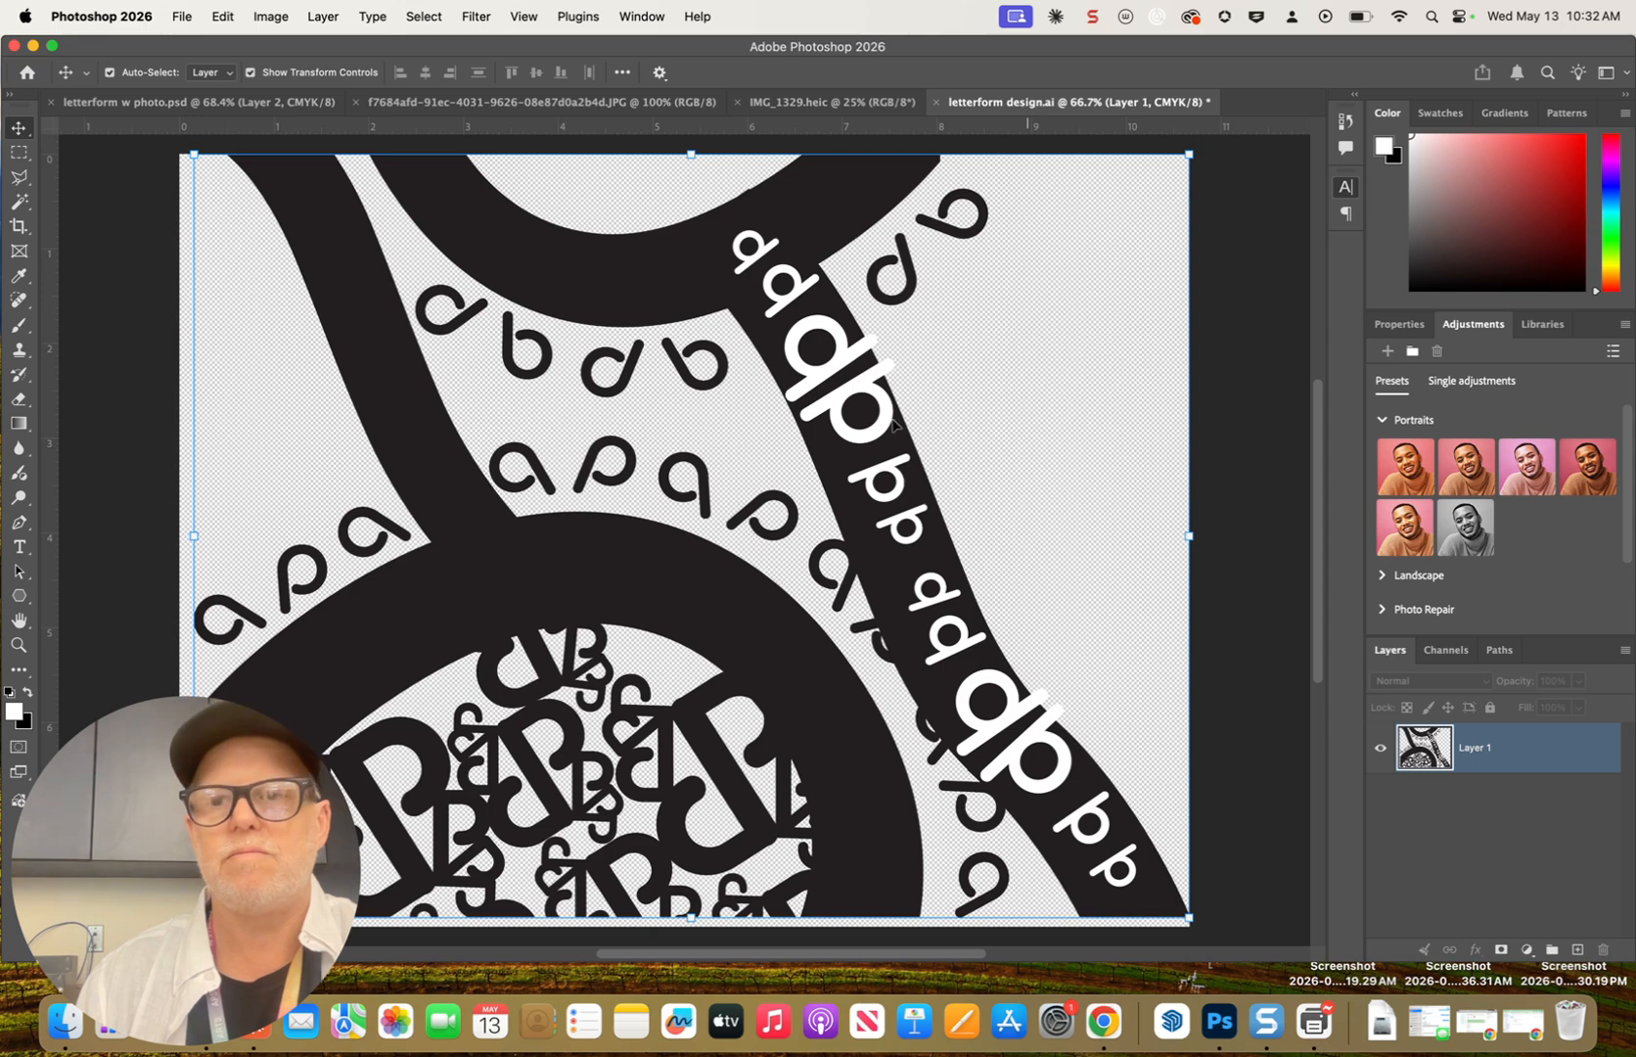
{"action": "left_click_drag", "start_coordinate": [892, 423], "coordinate": [893, 424]}
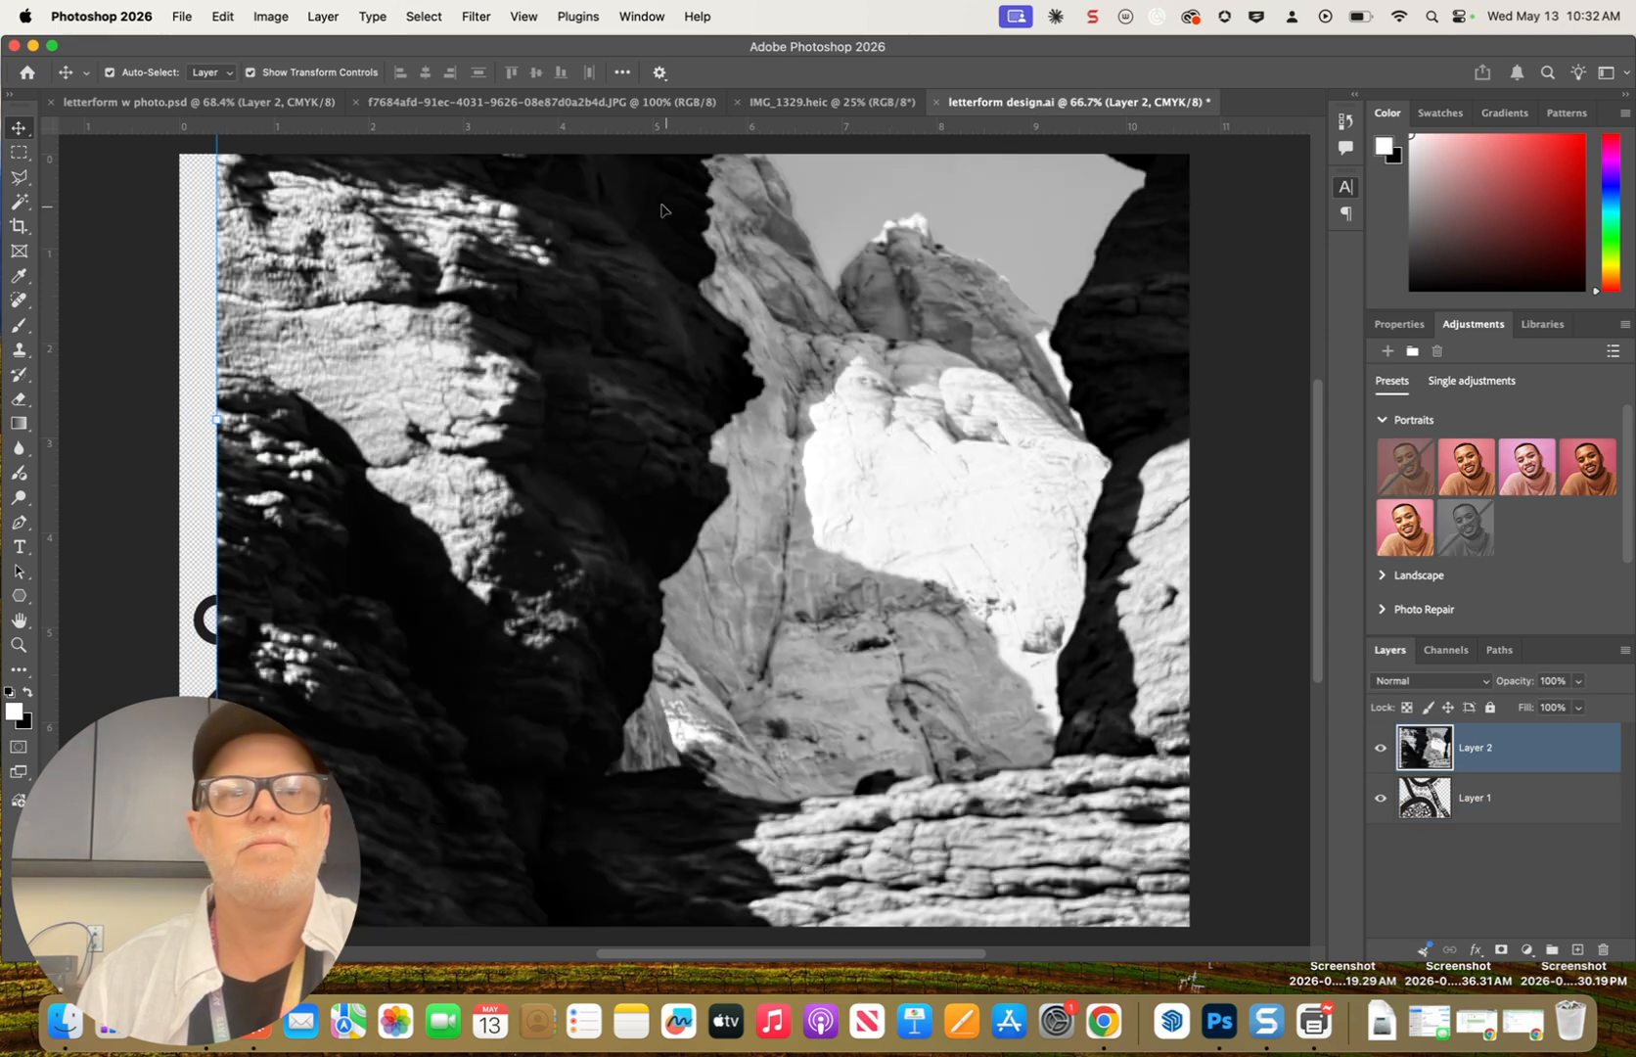
Copy the colour canyon photo from the open JPG document into letterform design.ai with the Move tool
{"action": "left_click", "coordinate": [577, 102]}
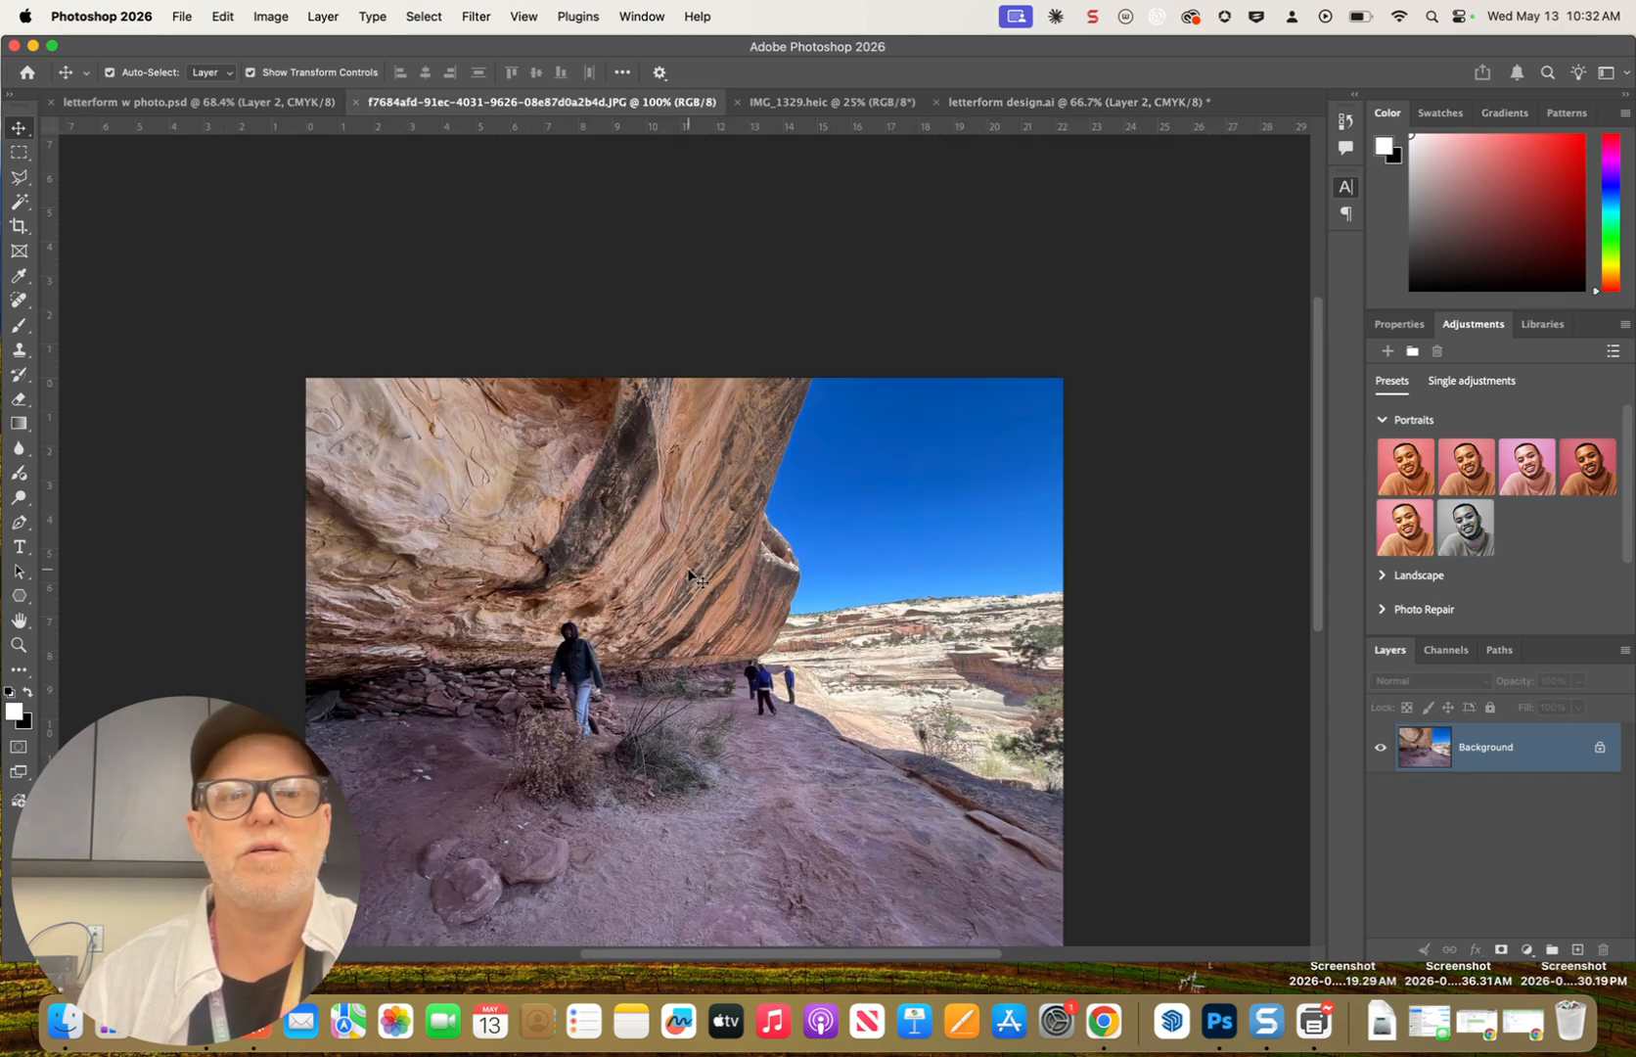
{"action": "left_click_drag", "start_coordinate": [690, 575], "coordinate": [972, 134]}
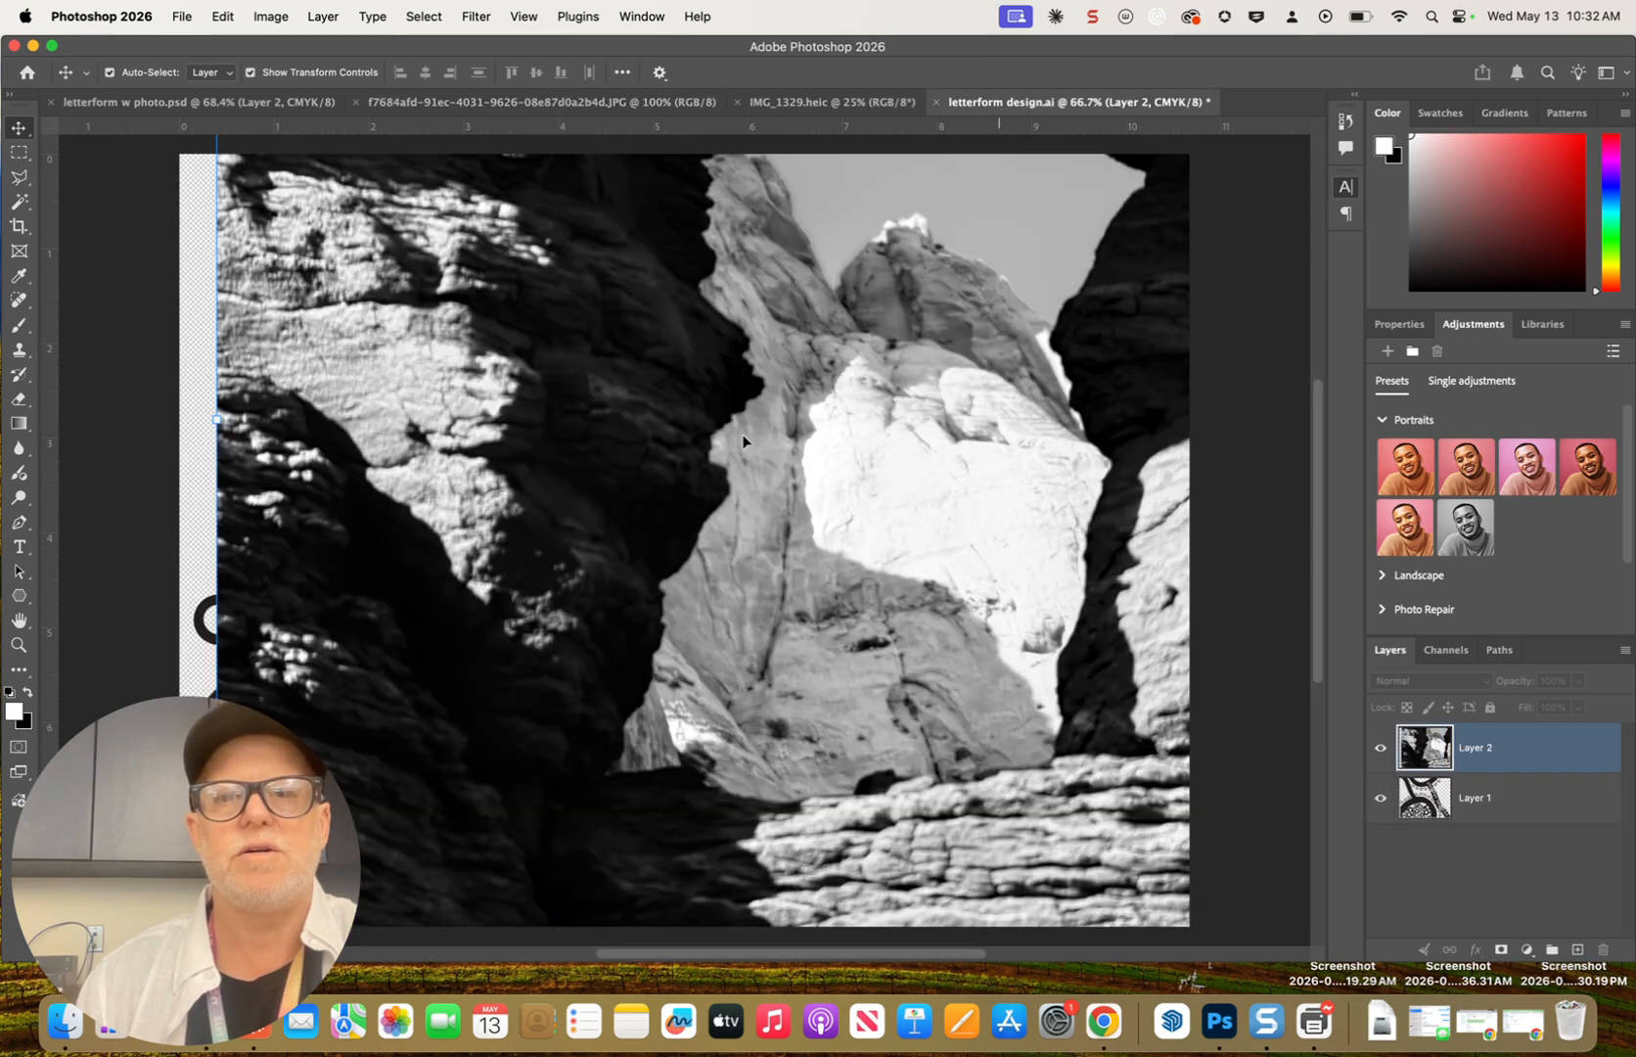
{"action": "left_click_drag", "start_coordinate": [743, 441], "coordinate": [743, 442]}
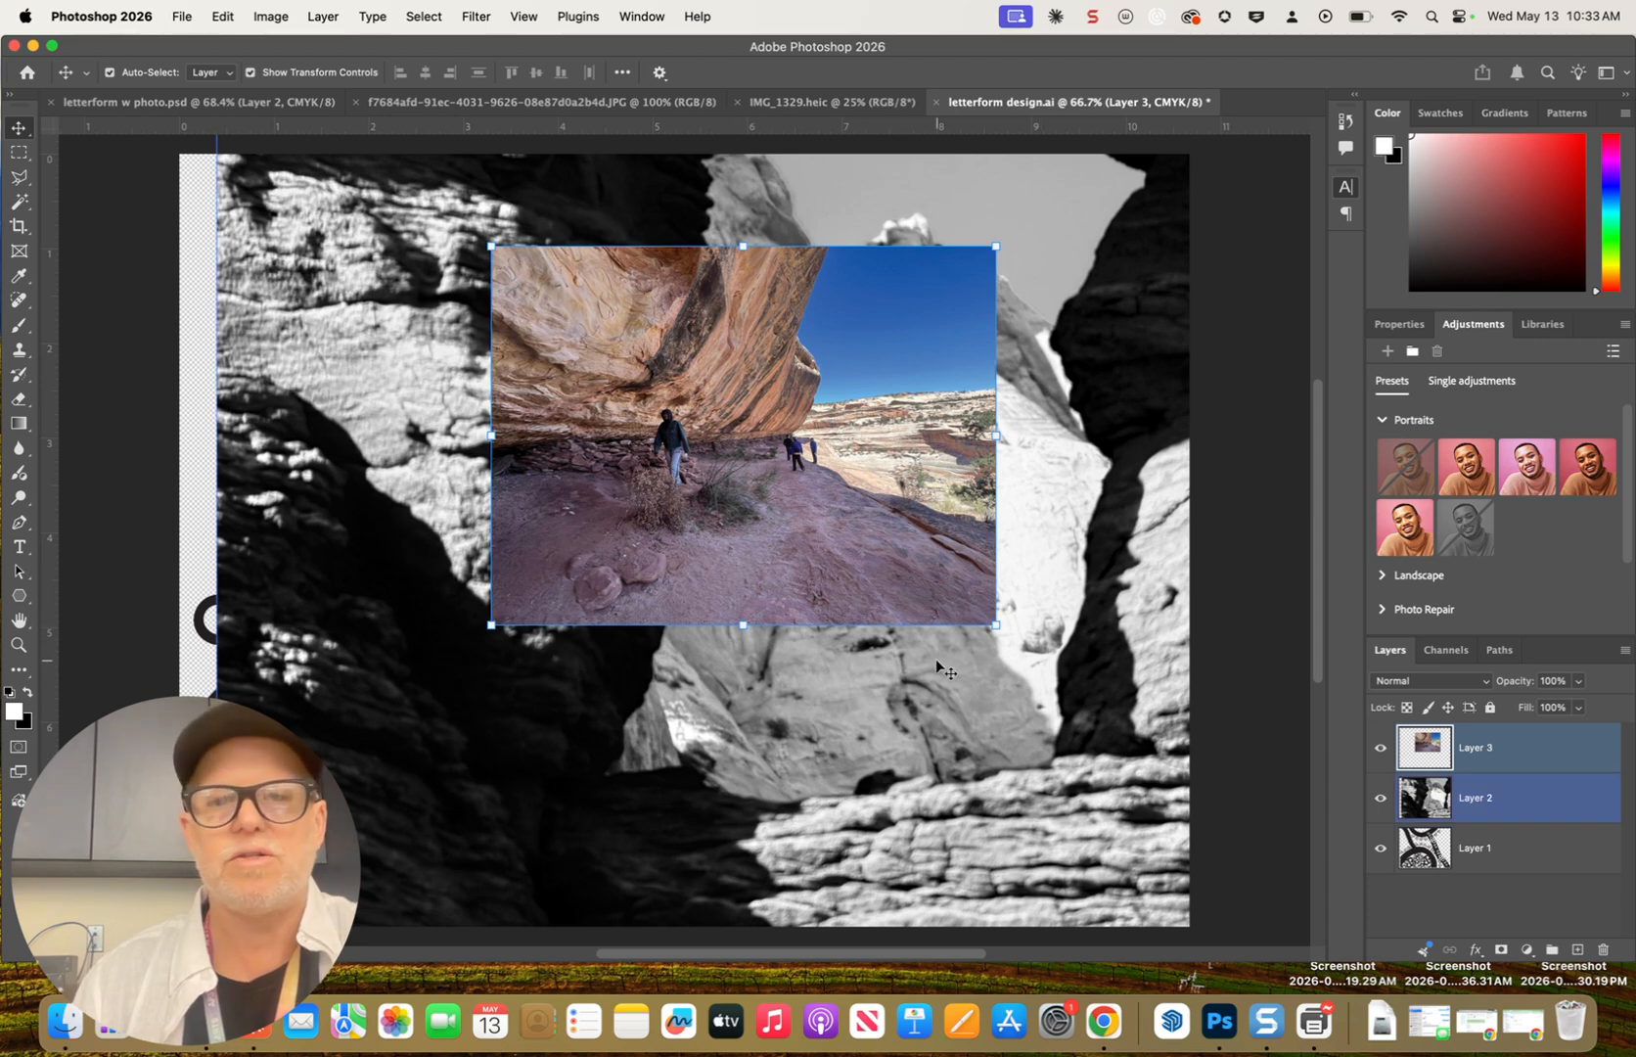
Scale the colour canyon photo to about 203.92% and position it to cover the whole canvas
{"action": "left_click_drag", "start_coordinate": [491, 244], "coordinate": [374, 159]}
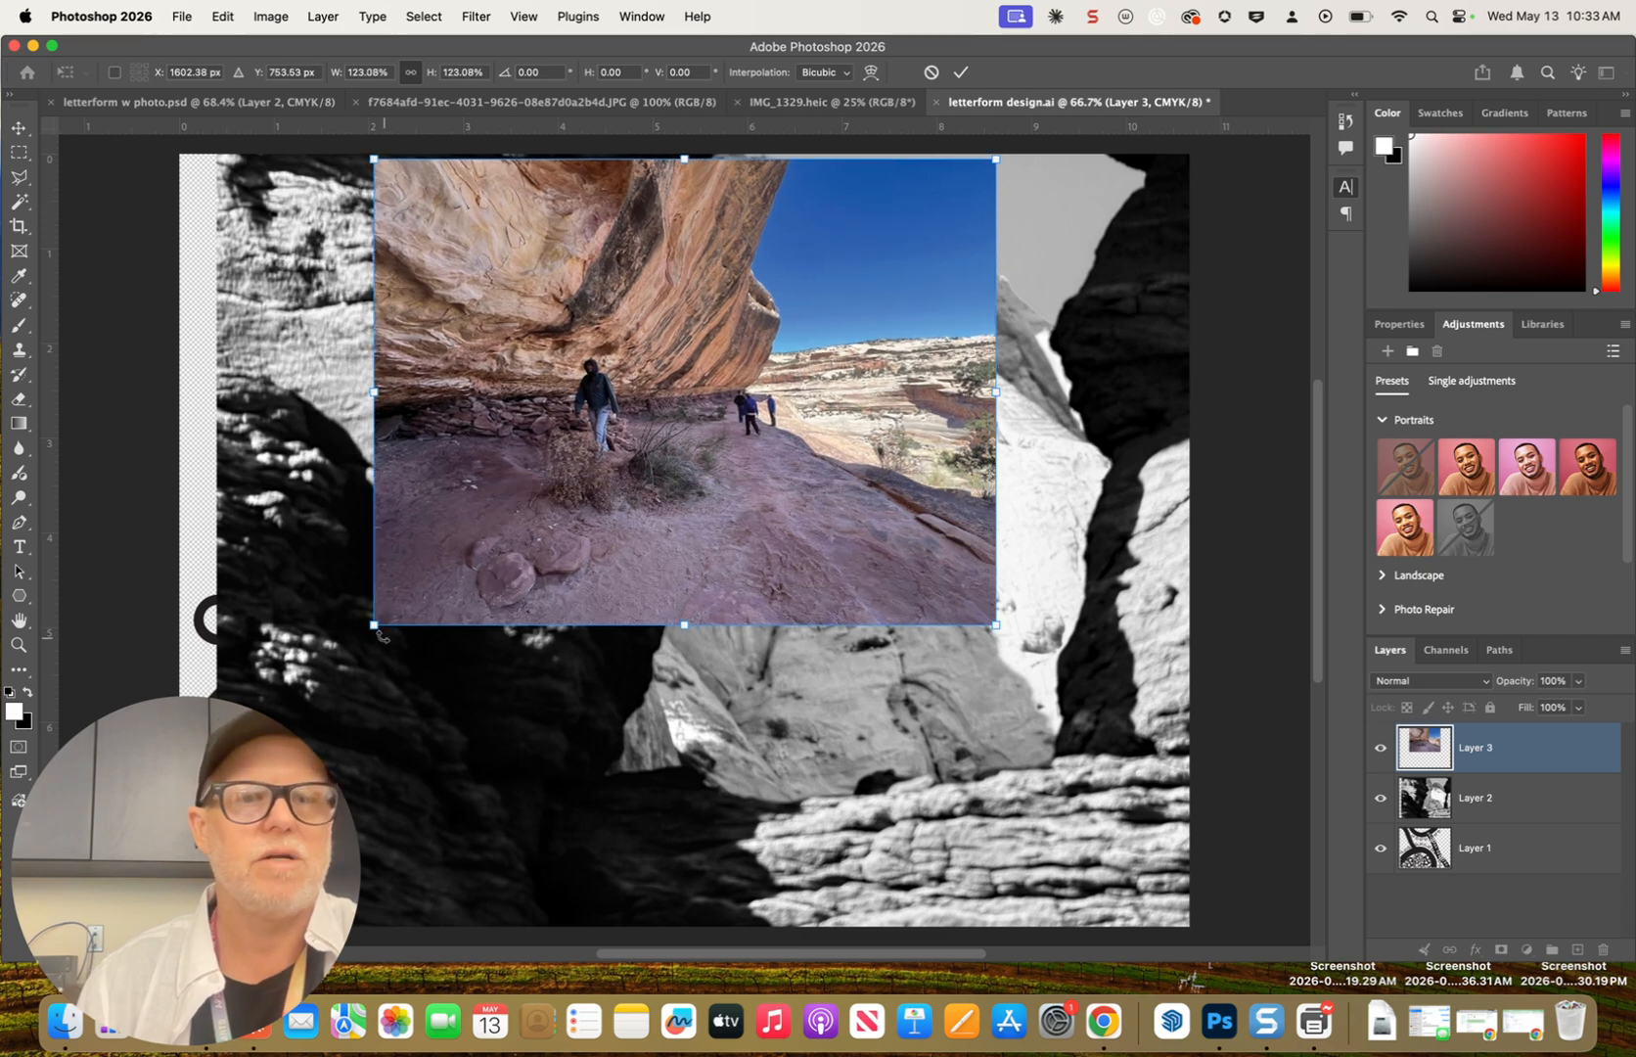
{"action": "left_click_drag", "start_coordinate": [374, 625], "coordinate": [180, 769]}
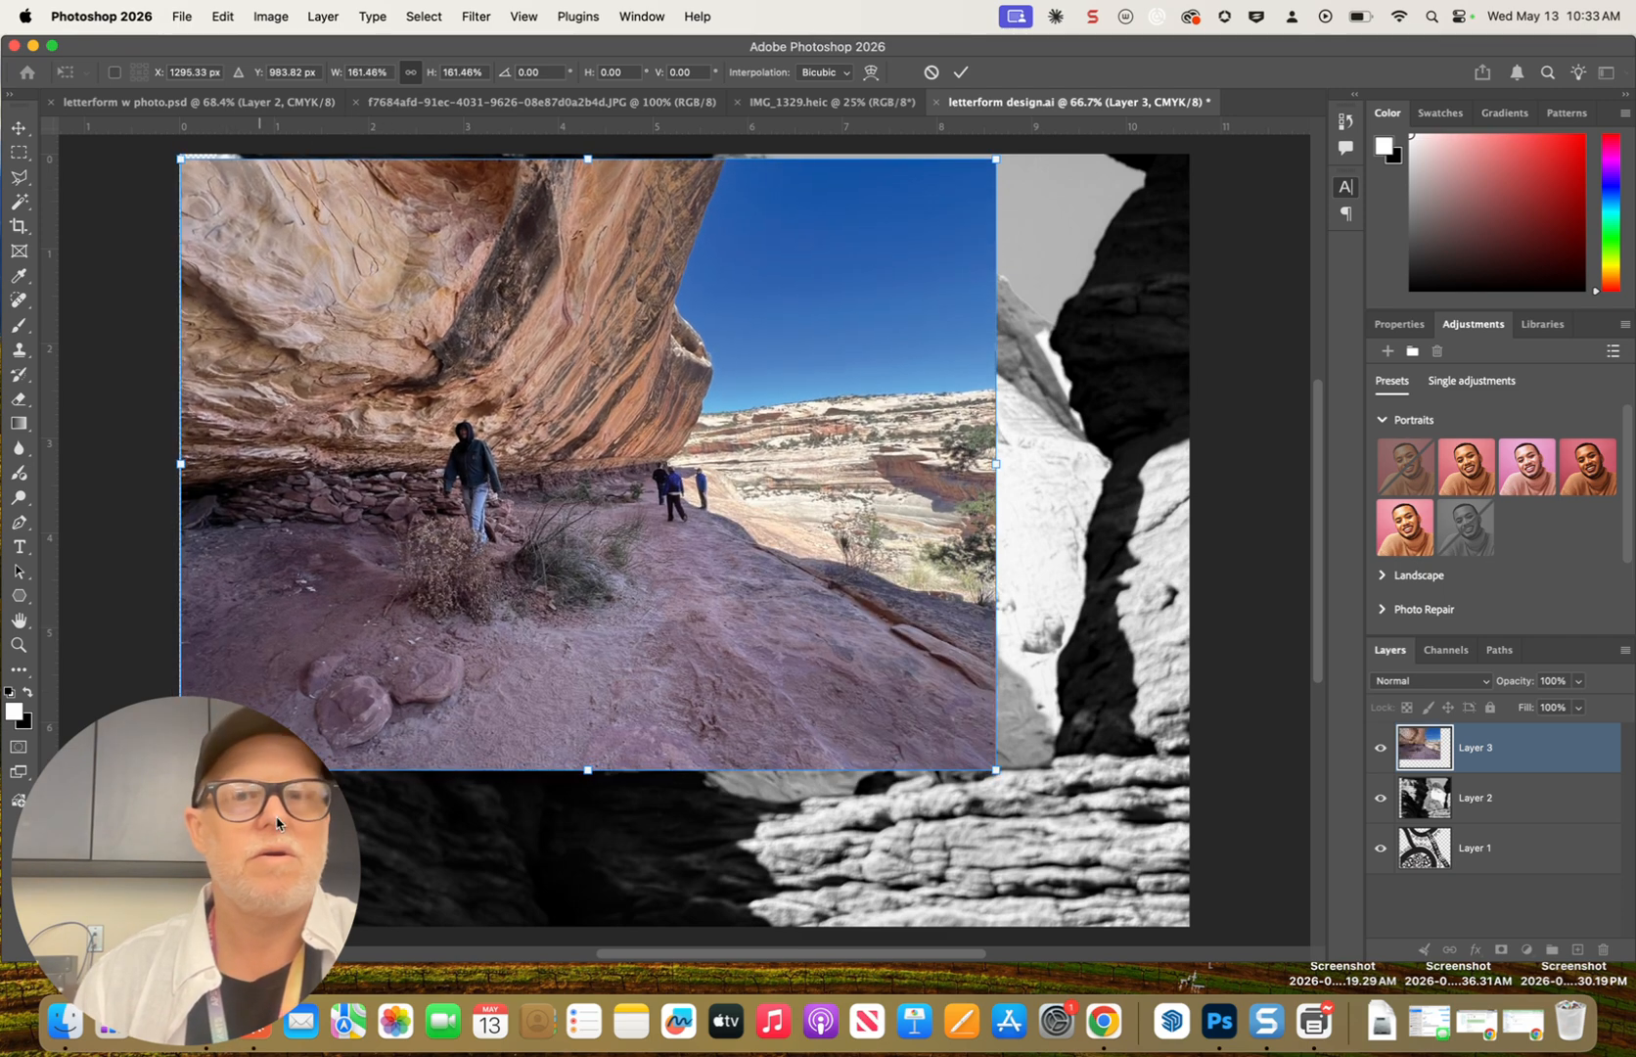
{"action": "left_click_drag", "start_coordinate": [990, 760], "coordinate": [1185, 919]}
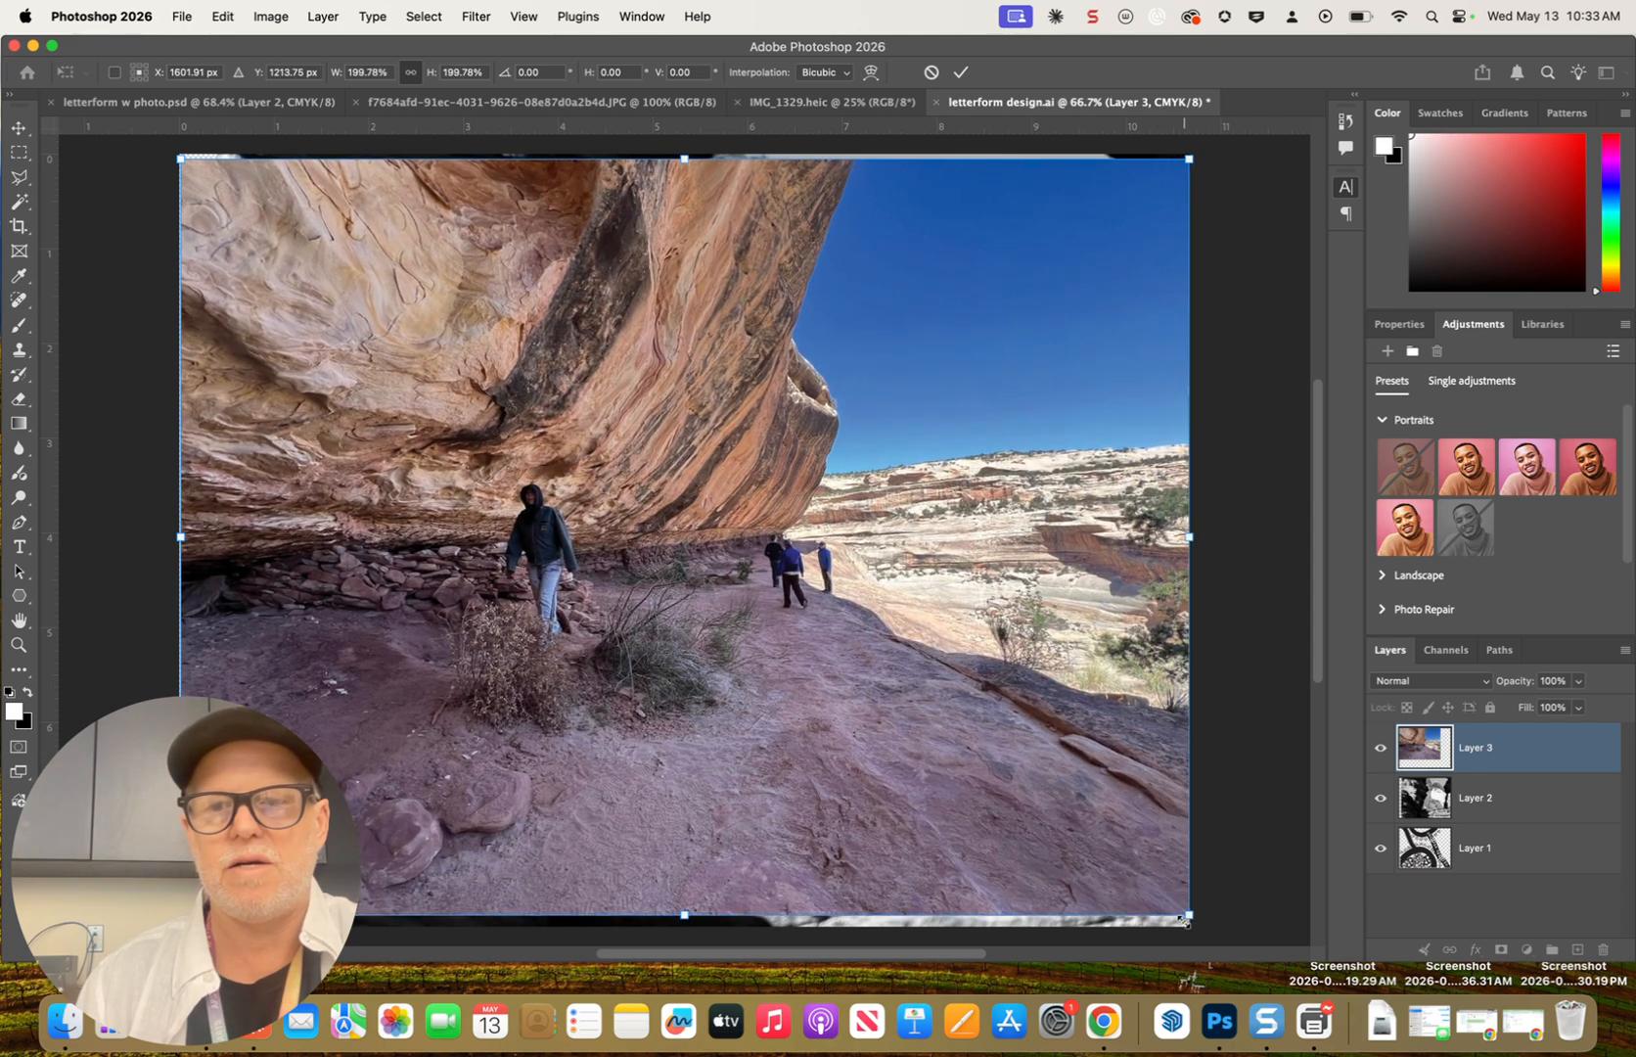
{"action": "left_click_drag", "start_coordinate": [851, 787], "coordinate": [848, 798]}
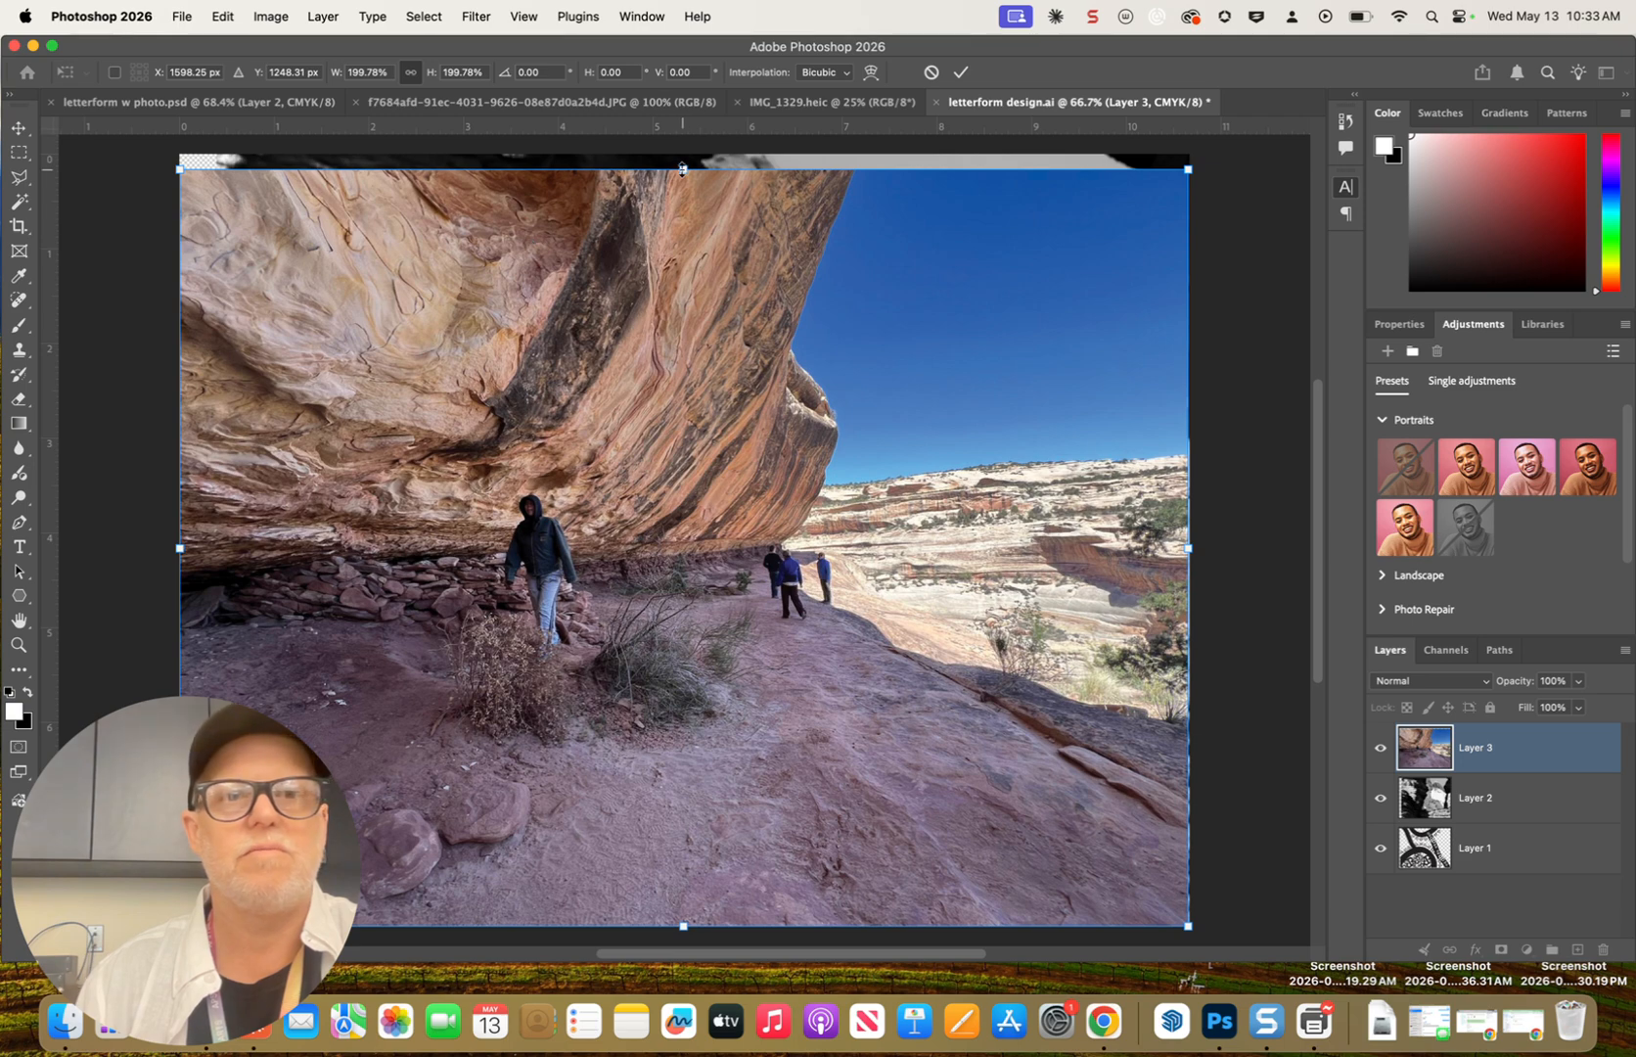
{"action": "left_click_drag", "start_coordinate": [683, 168], "coordinate": [683, 155]}
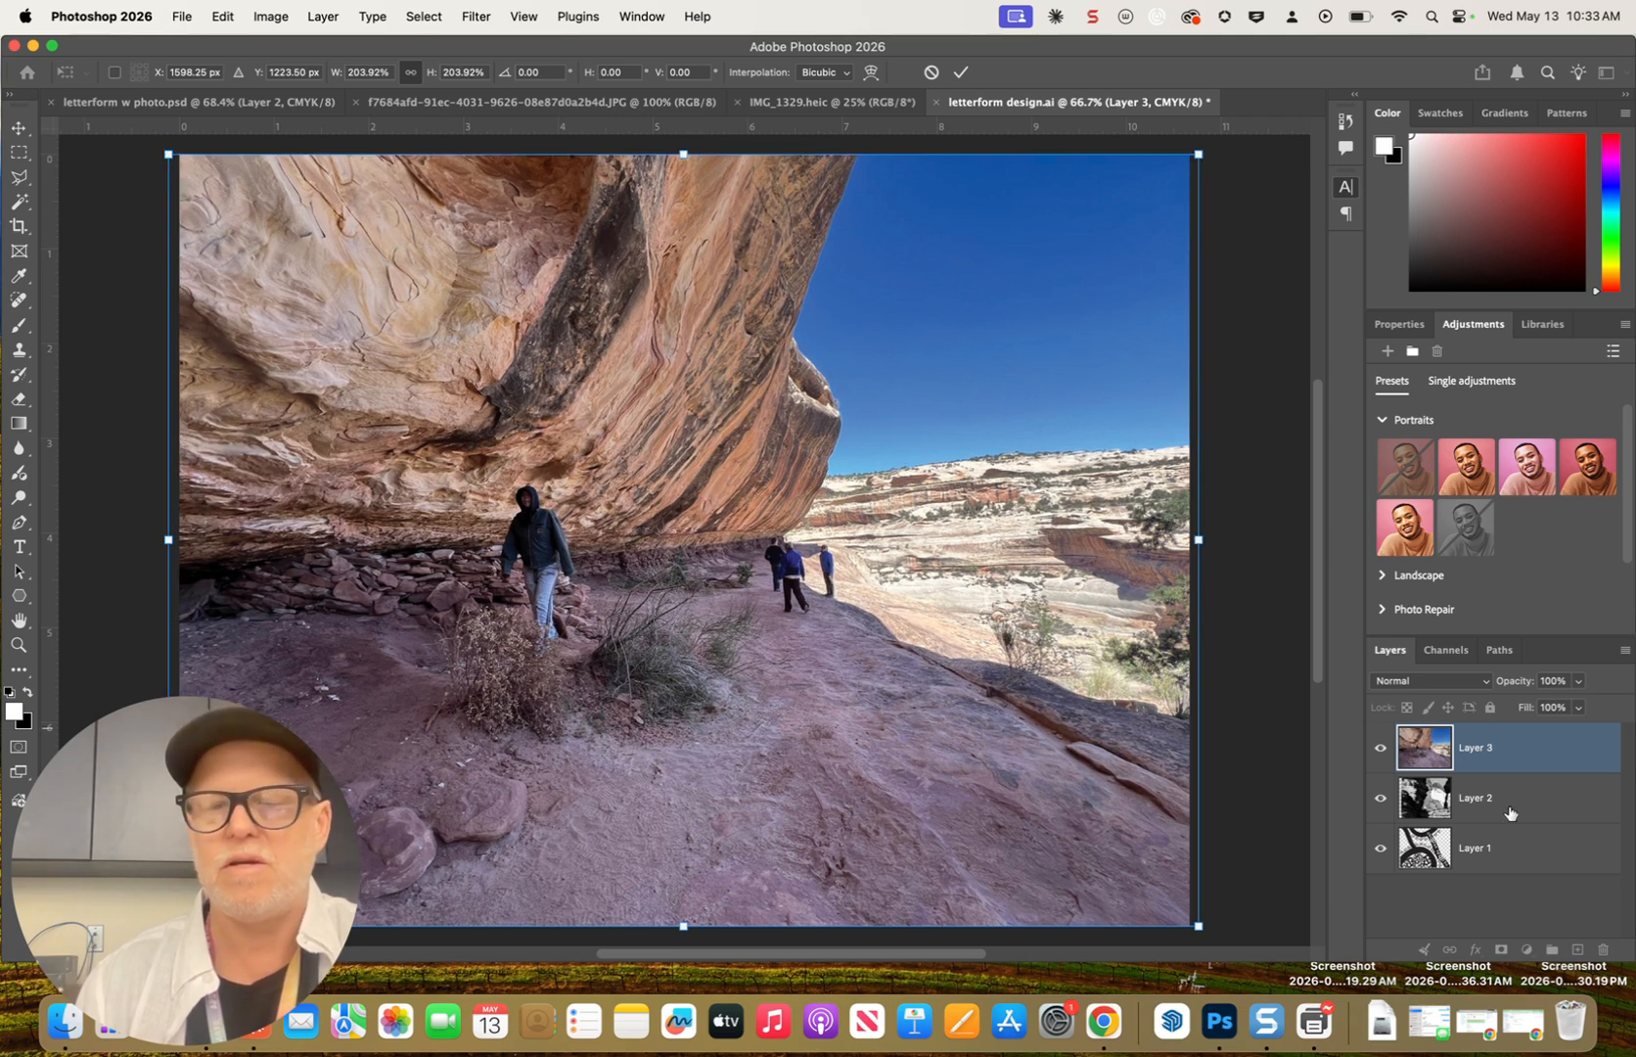
{"action": "left_click", "coordinate": [1514, 847]}
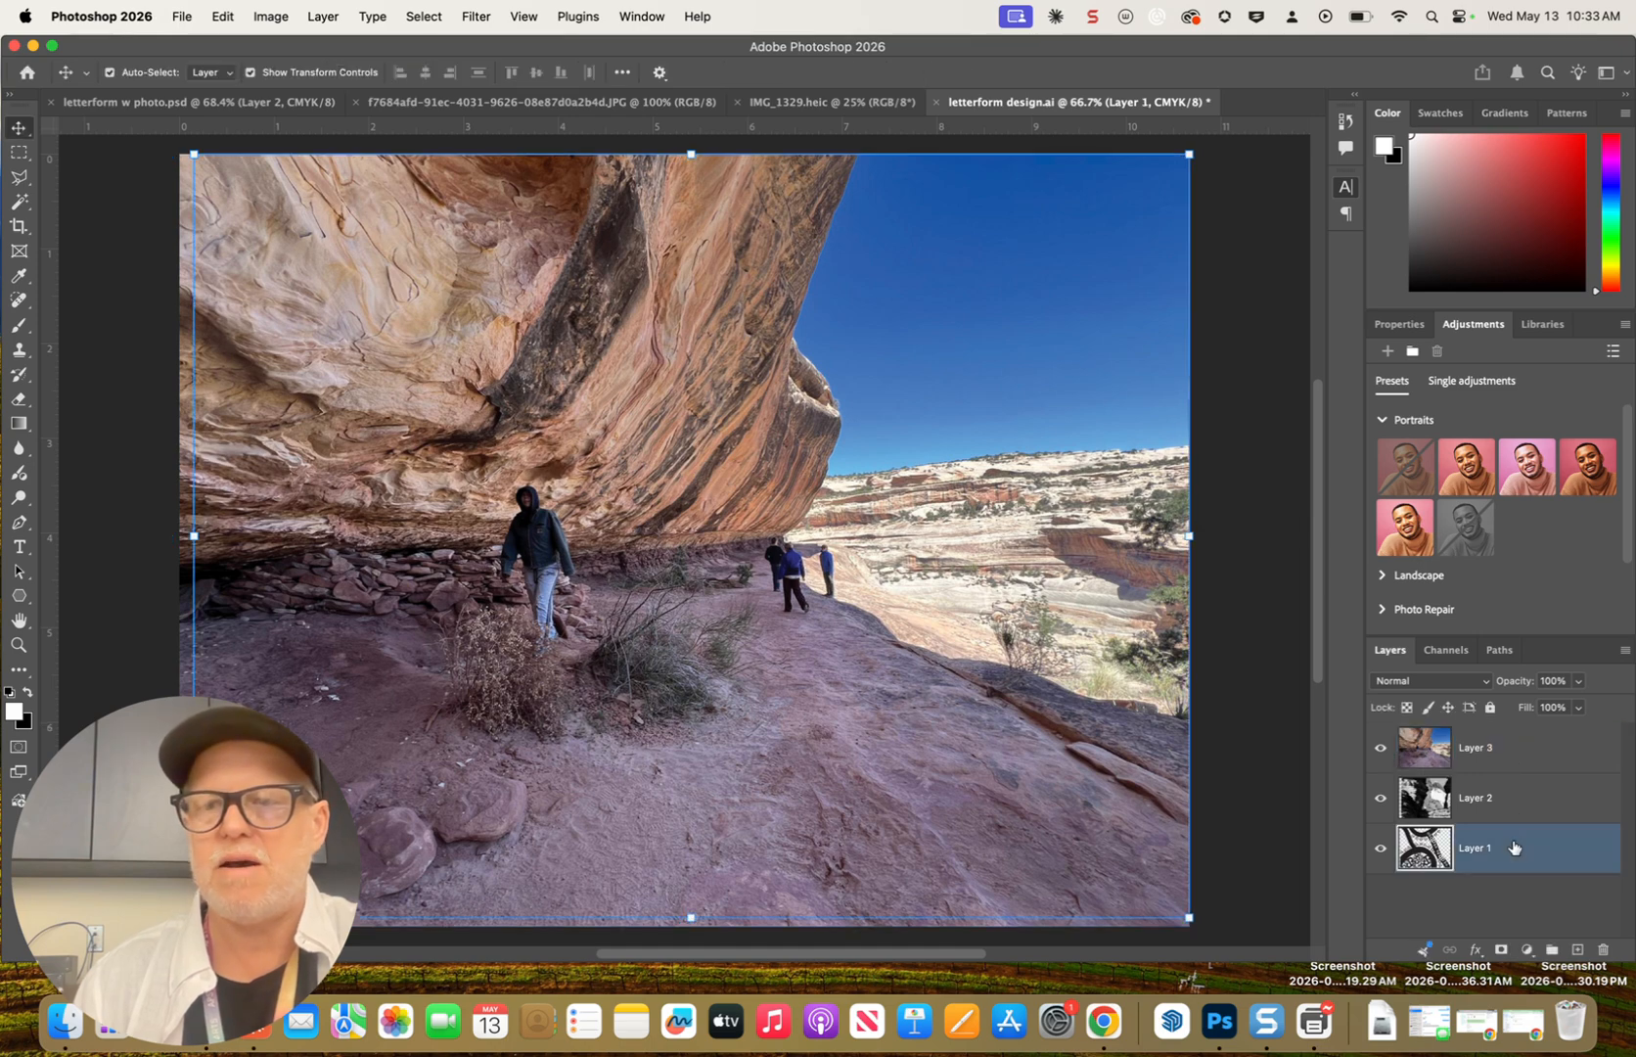
Hide Layer 3 and shift the black-and-white photo on Layer 2 until its edge meets the canvas's left side
{"action": "left_click", "coordinate": [1514, 810]}
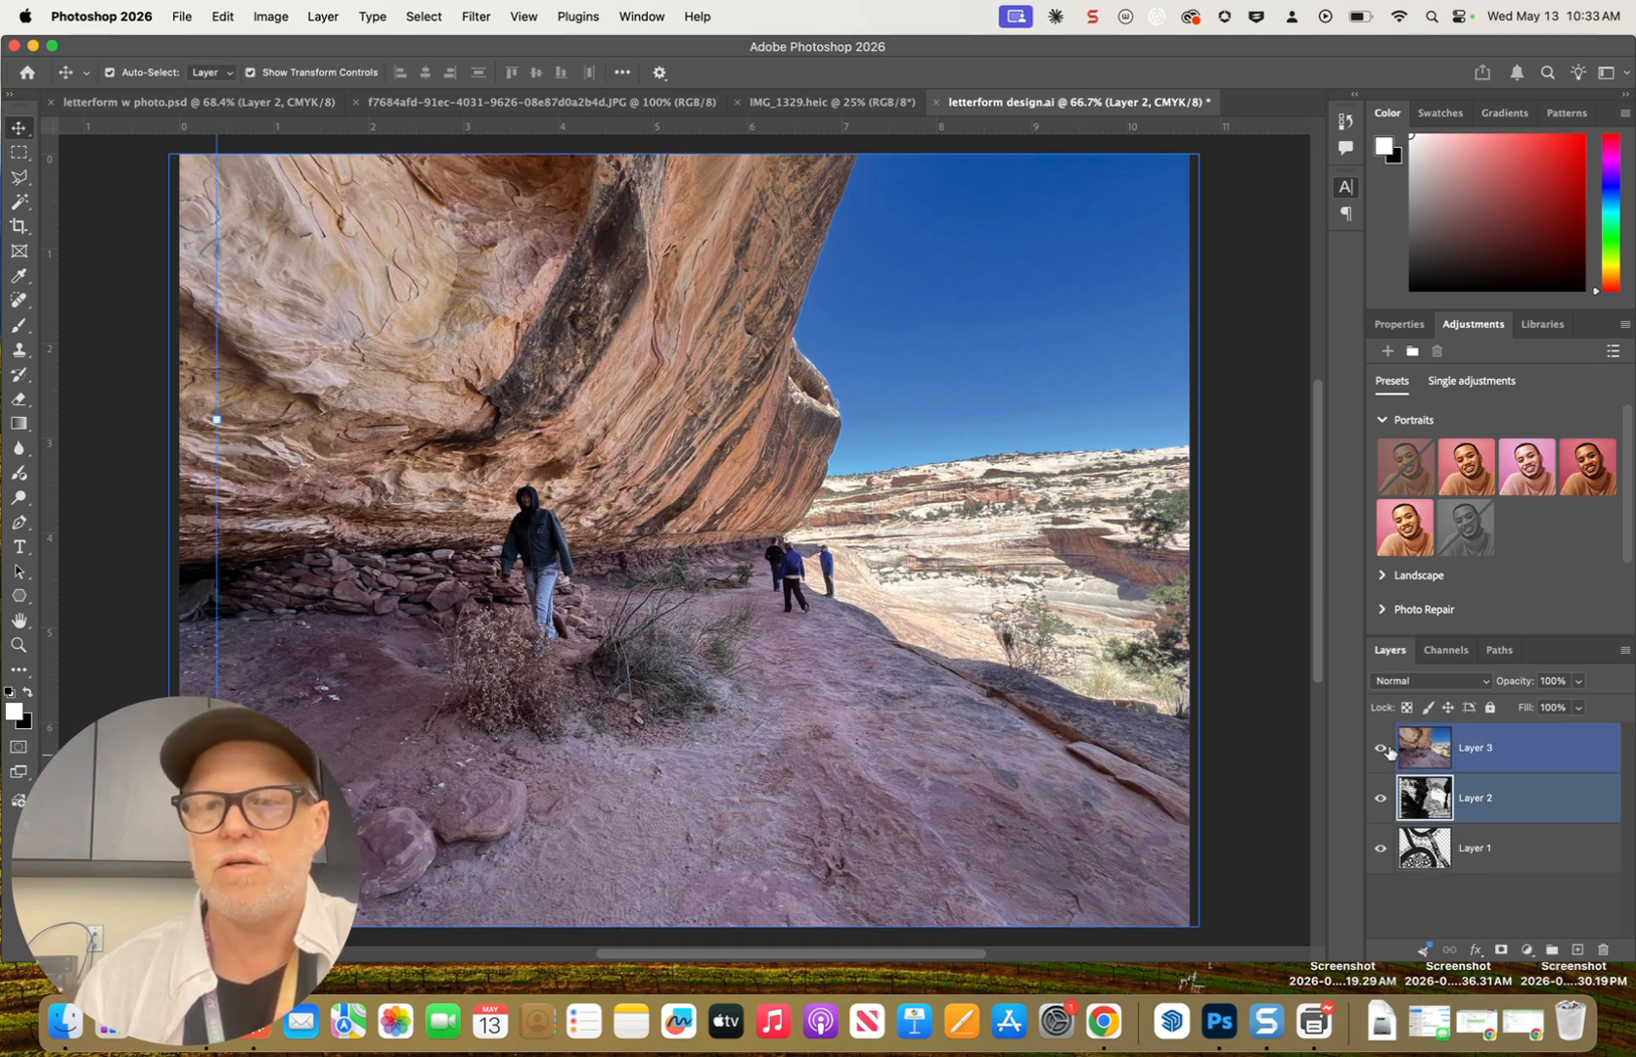
{"action": "left_click", "coordinate": [1379, 748]}
{"action": "left_click_drag", "start_coordinate": [851, 620], "coordinate": [808, 619]}
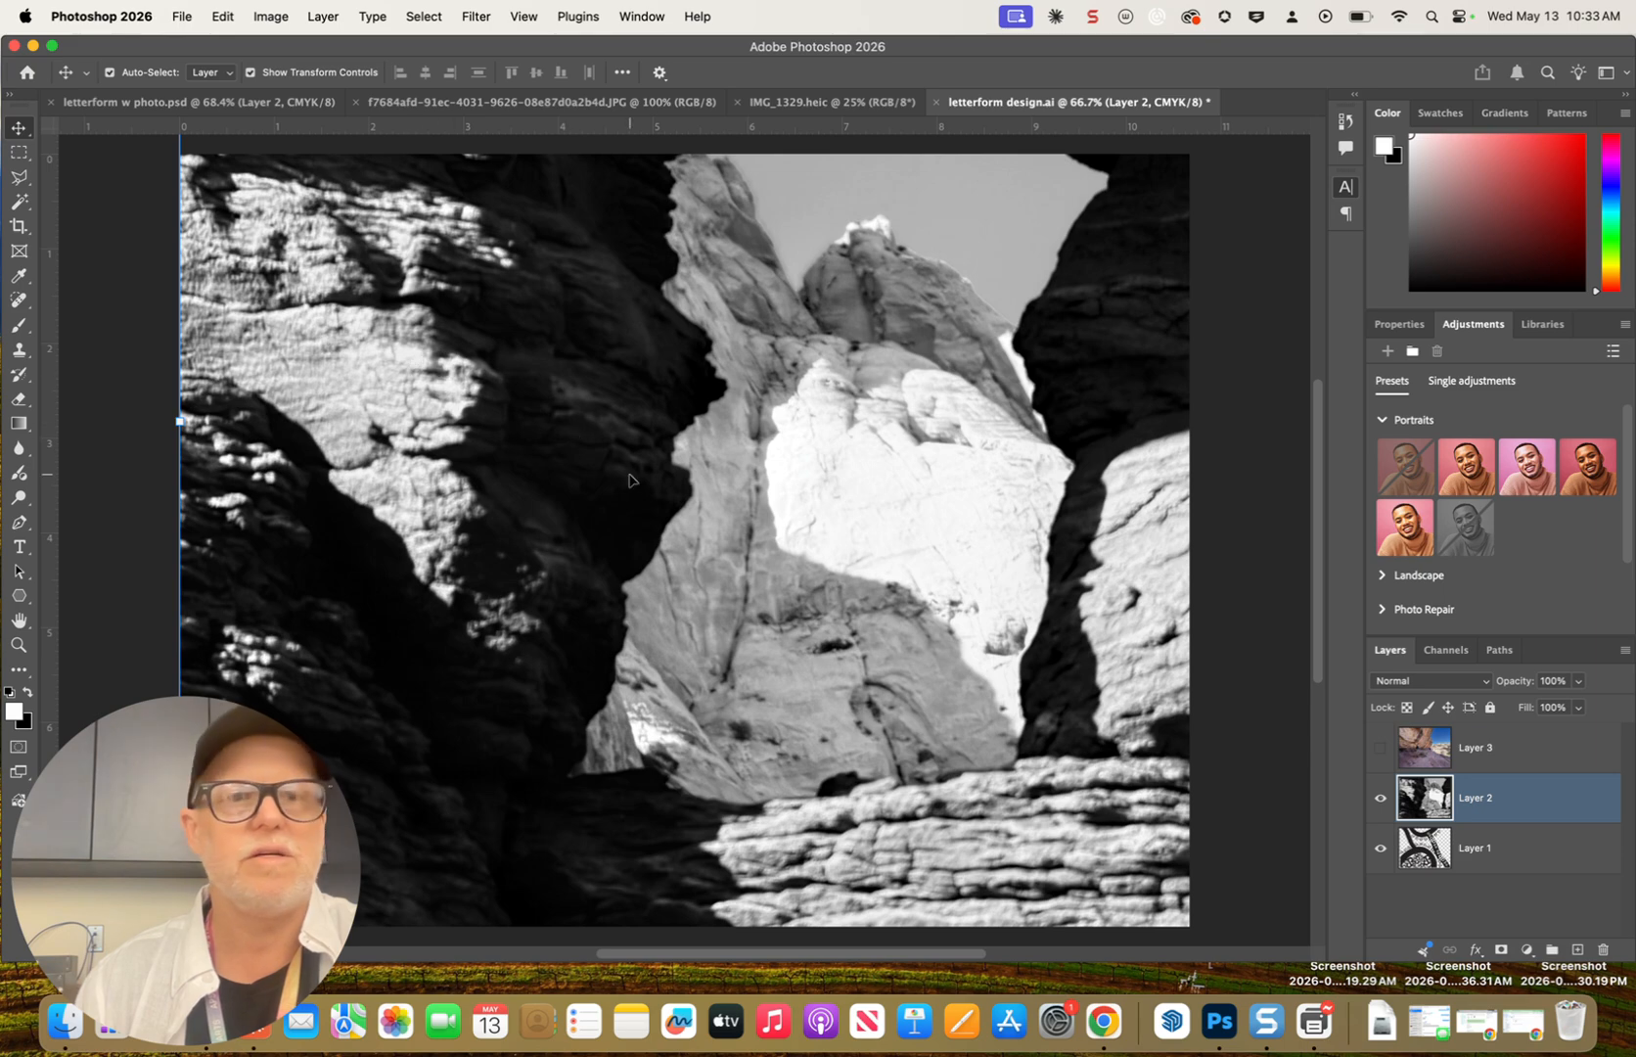
Move the black-and-white photo down, scale it to about 106.22%, and align its upper-left corner with the canvas corner
{"action": "left_click_drag", "start_coordinate": [326, 493], "coordinate": [427, 959]}
{"action": "key", "text": "super+z"}
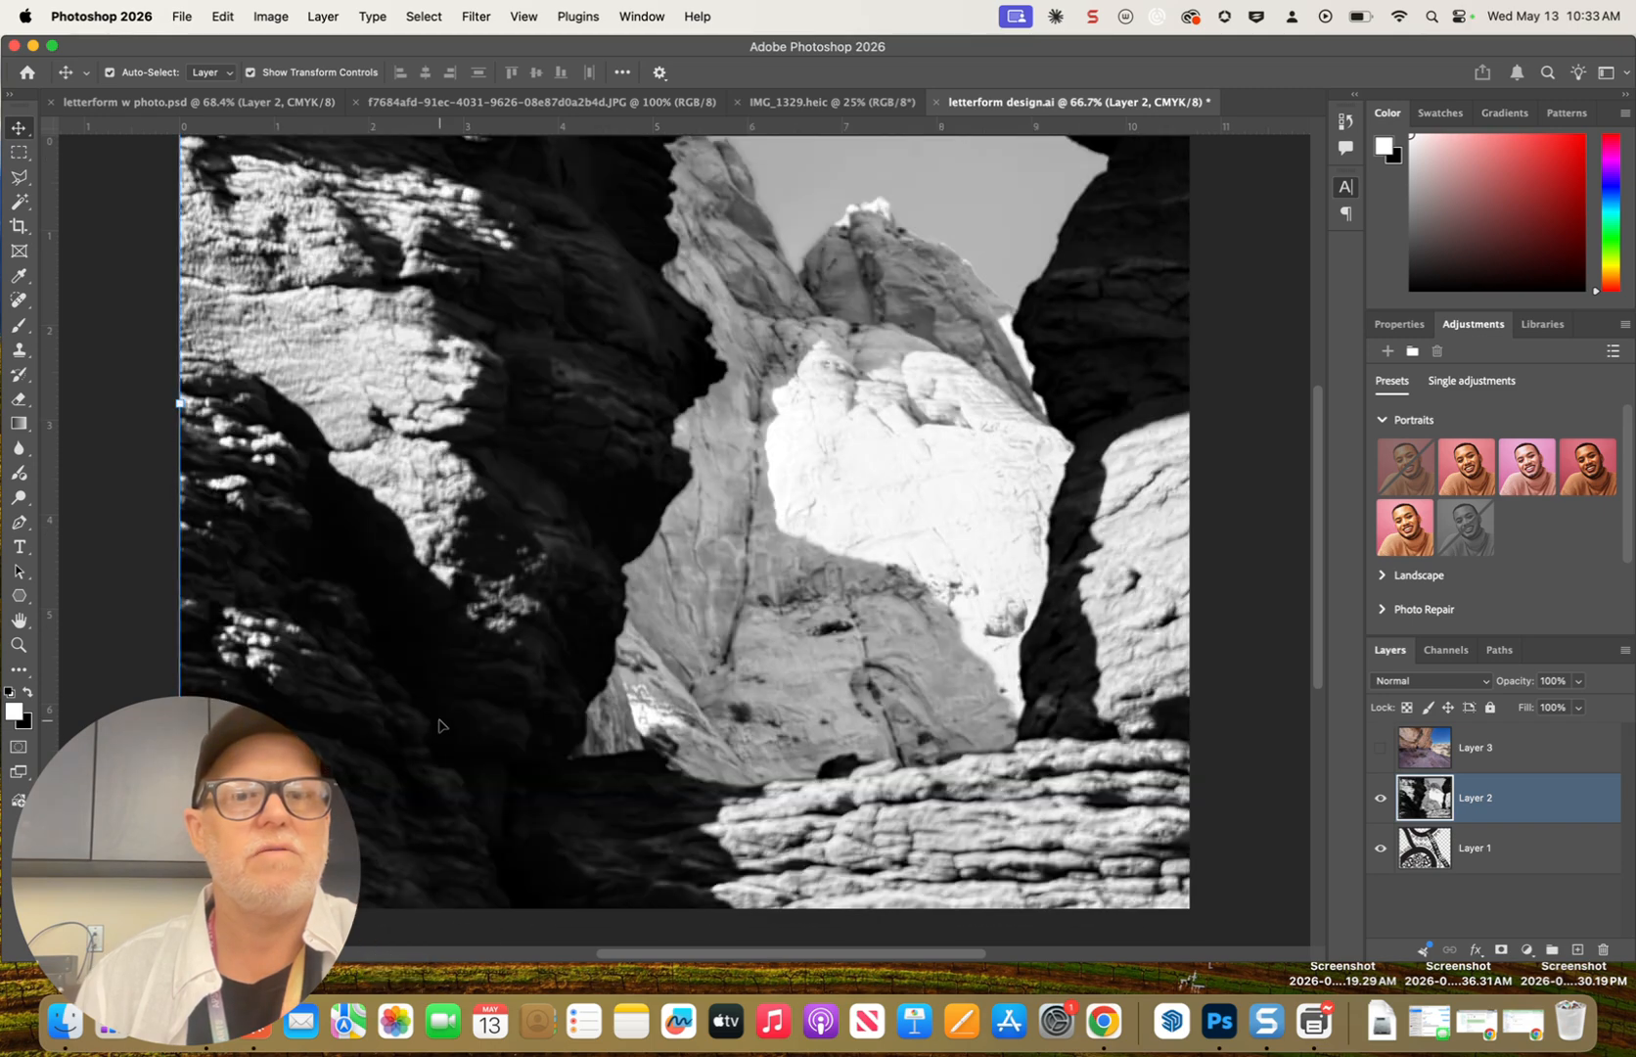
{"action": "left_click_drag", "start_coordinate": [438, 607], "coordinate": [440, 690]}
{"action": "left_click_drag", "start_coordinate": [489, 517], "coordinate": [587, 386]}
{"action": "key", "text": "super+z"}
{"action": "key", "text": "super+z"}
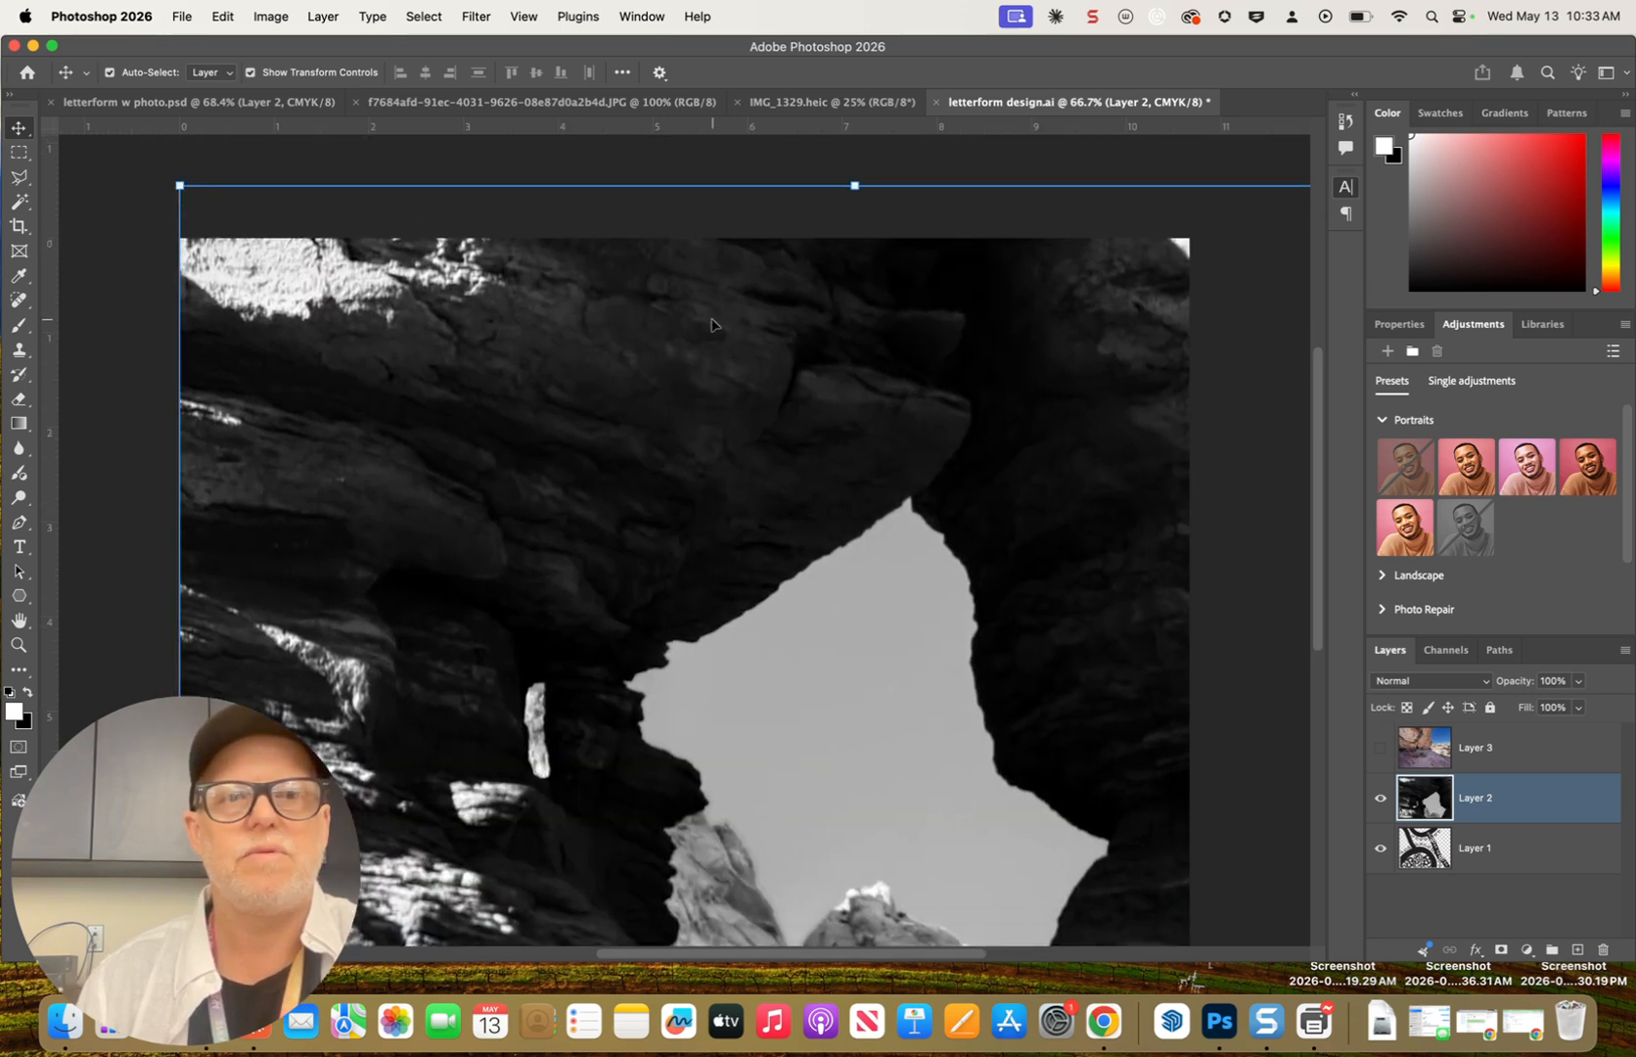
{"action": "left_click_drag", "start_coordinate": [180, 184], "coordinate": [94, 141]}
{"action": "left_click_drag", "start_coordinate": [303, 344], "coordinate": [388, 507]}
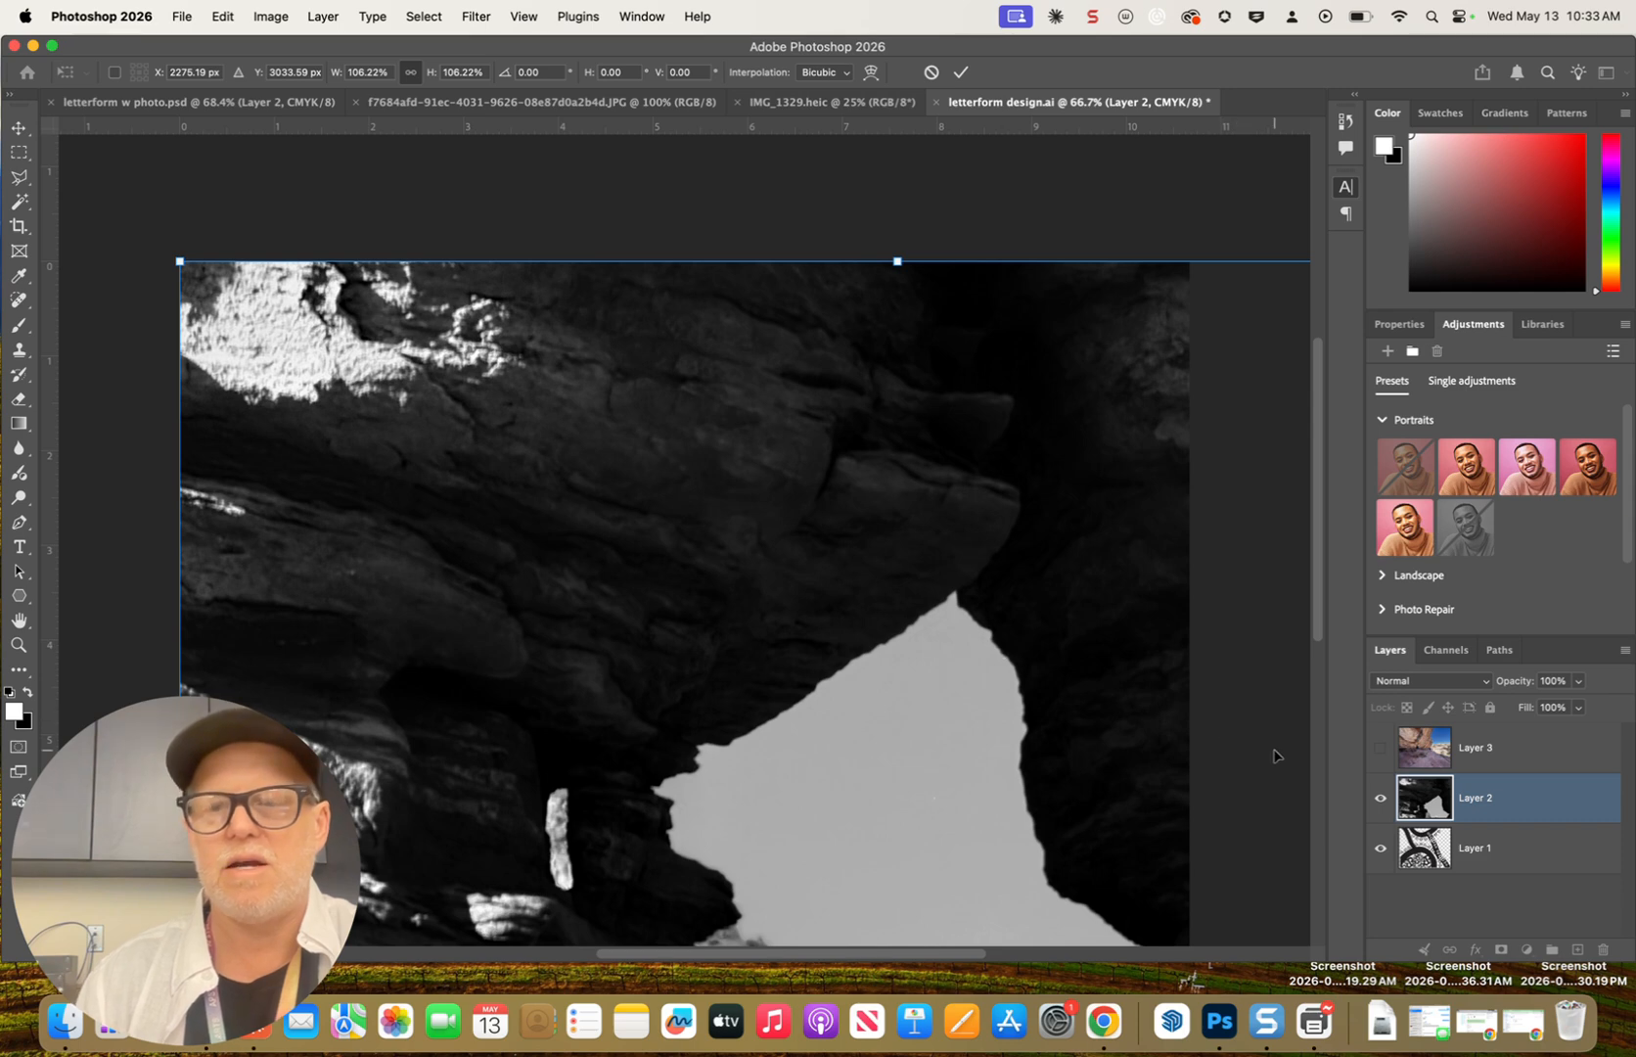
Move the letterform artwork on Layer 1 above both photos in the layer stack and hide Layer 2
{"action": "left_click", "coordinate": [1496, 850]}
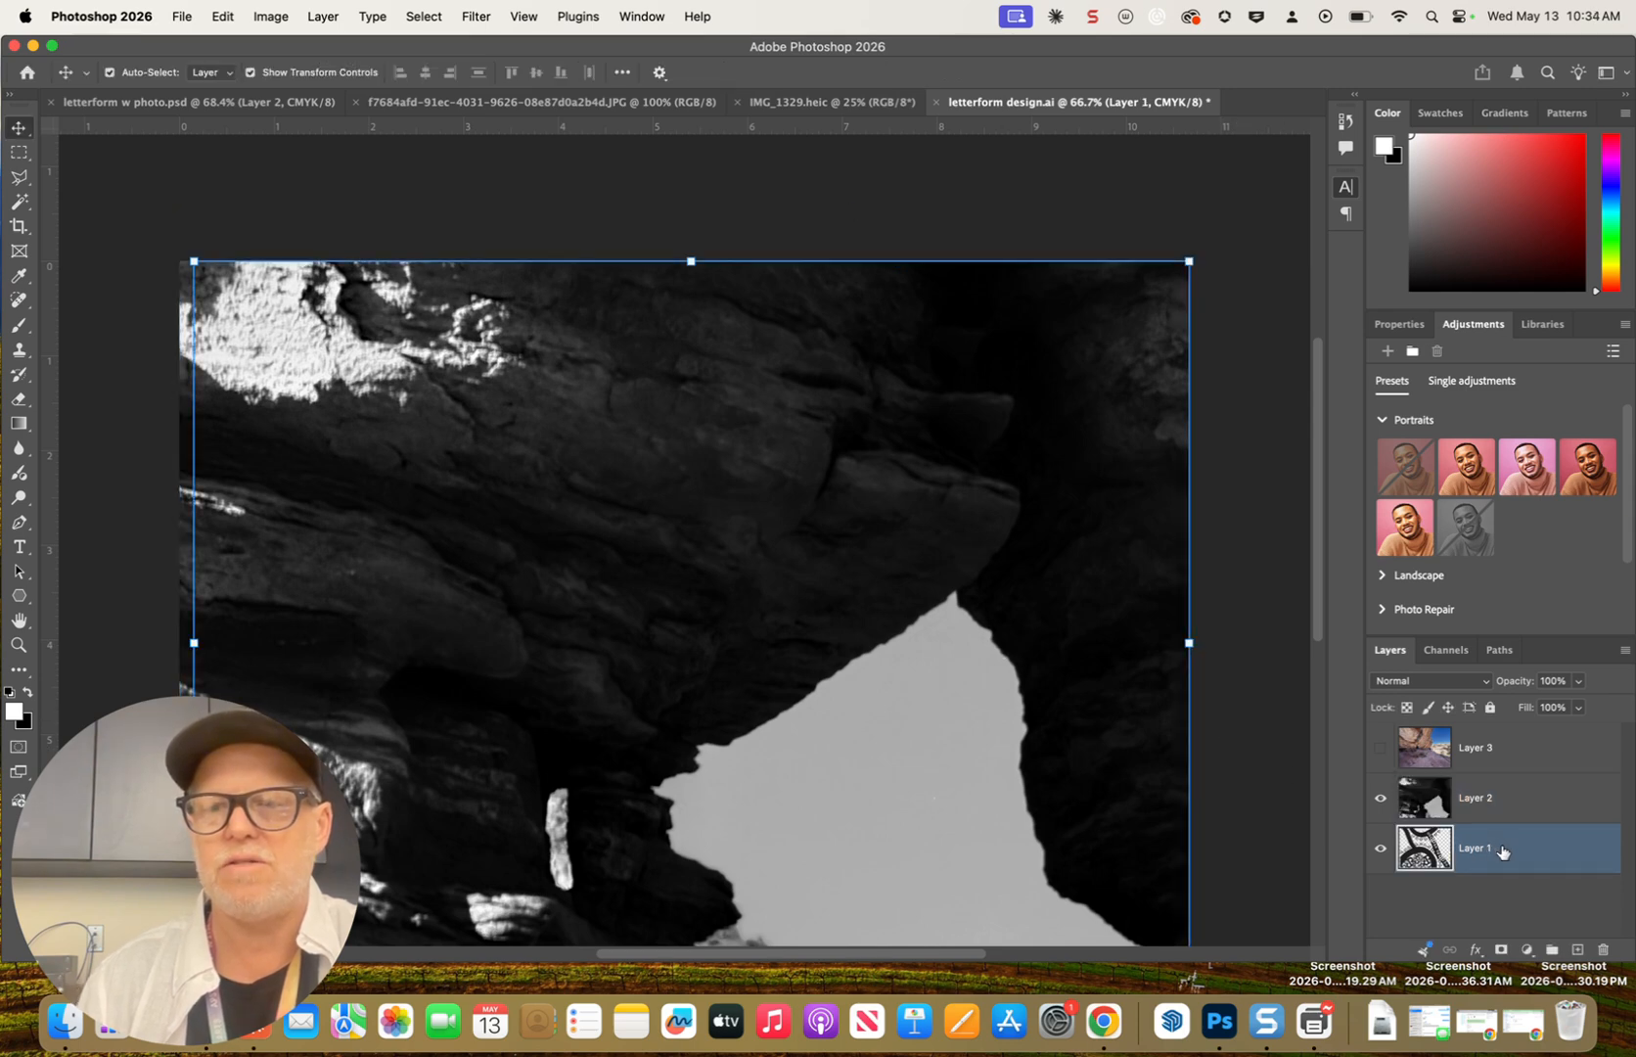
{"action": "left_click_drag", "start_coordinate": [1522, 851], "coordinate": [1503, 731]}
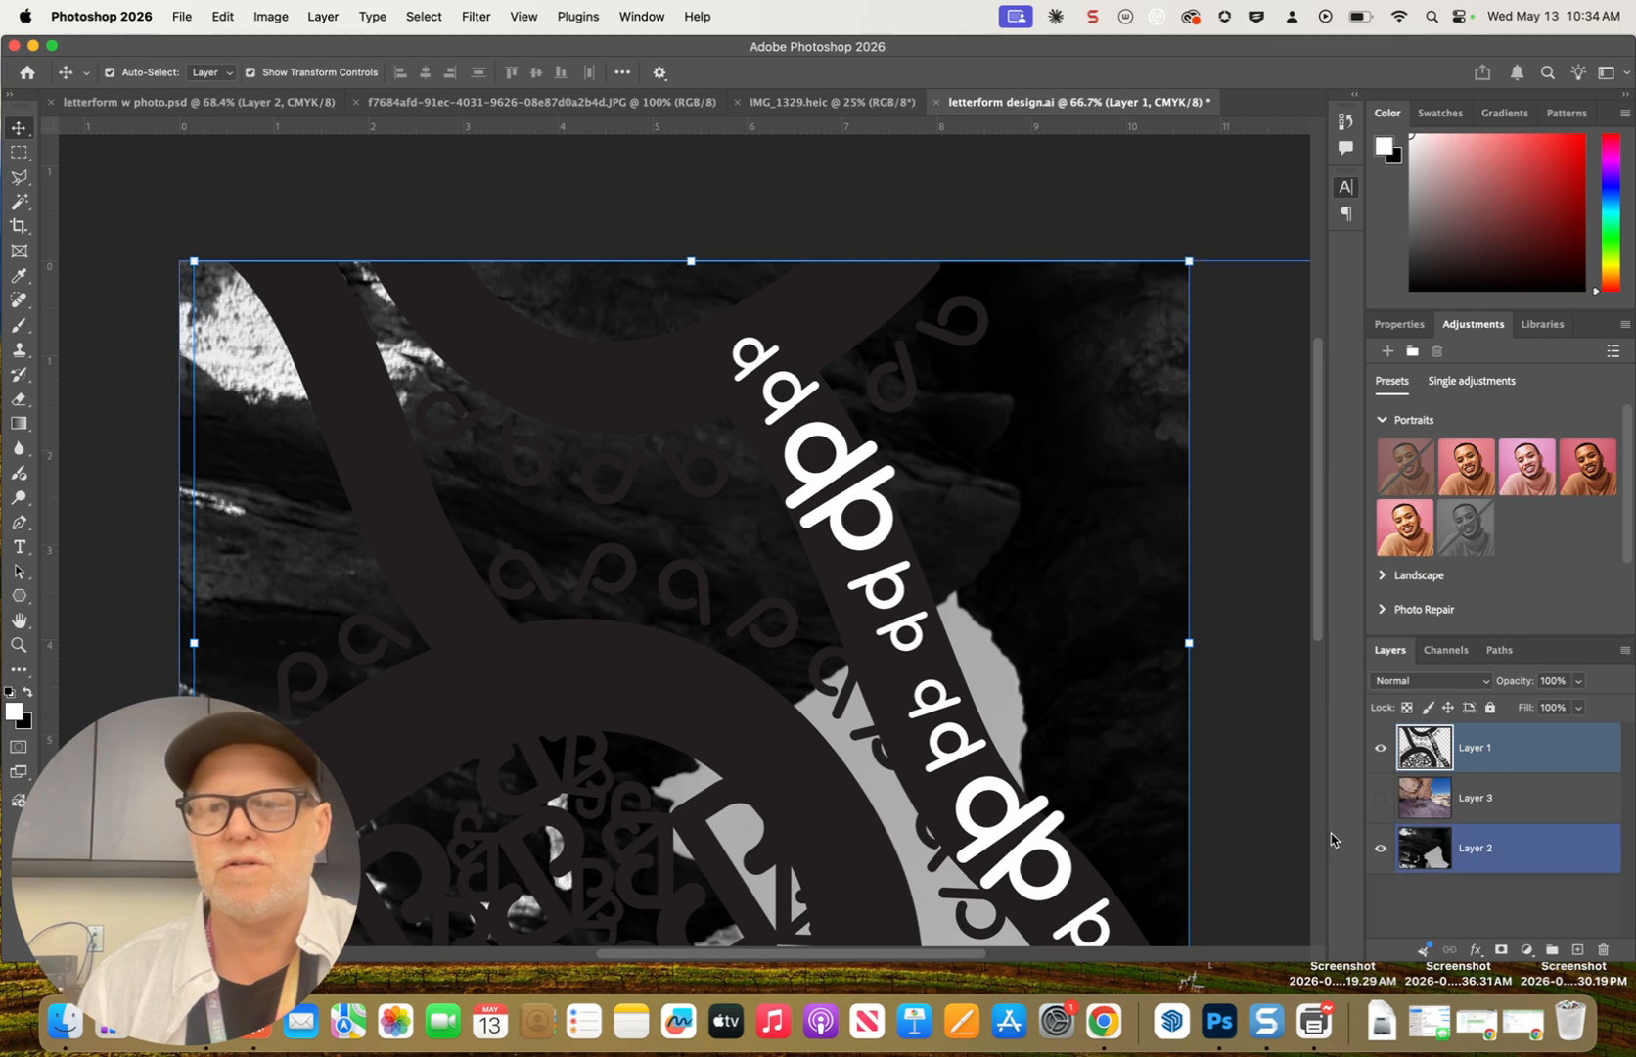
{"action": "left_click", "coordinate": [1379, 797]}
{"action": "left_click", "coordinate": [1379, 798]}
{"action": "left_click", "coordinate": [1379, 847]}
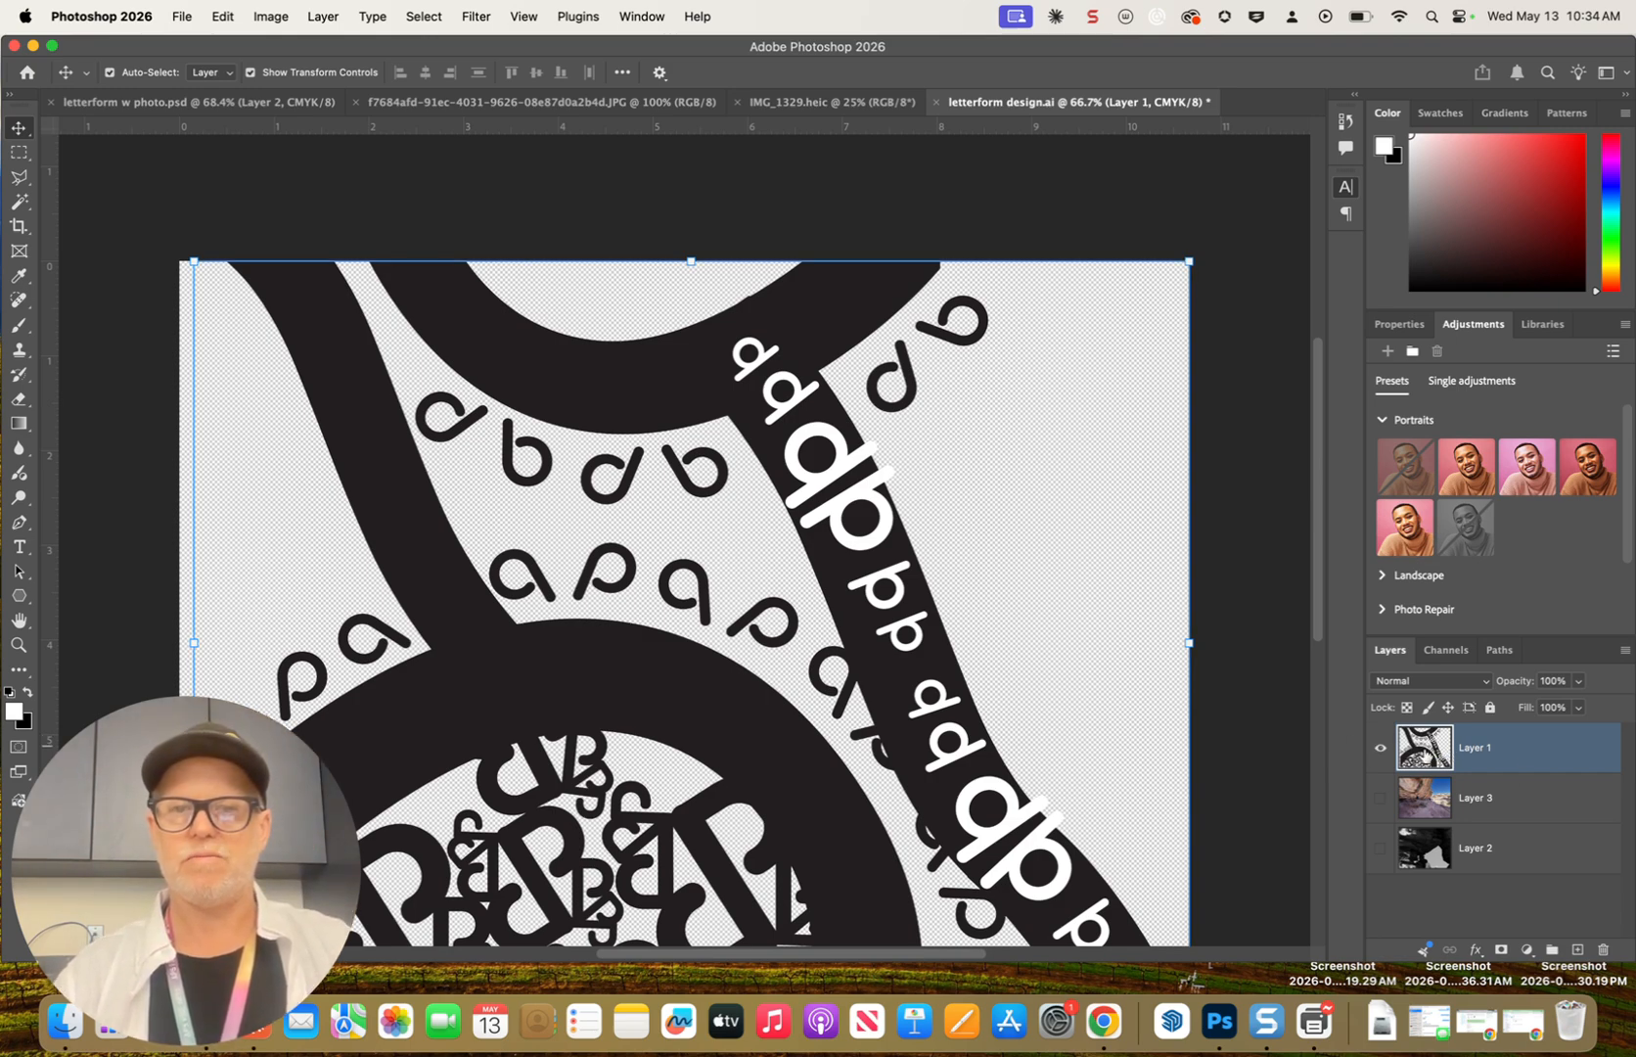
Load the letterform shapes of Layer 1 as a selection, and show Layer 2 in place of Layer 1
{"action": "left_click", "coordinate": [1425, 749], "text": "super"}
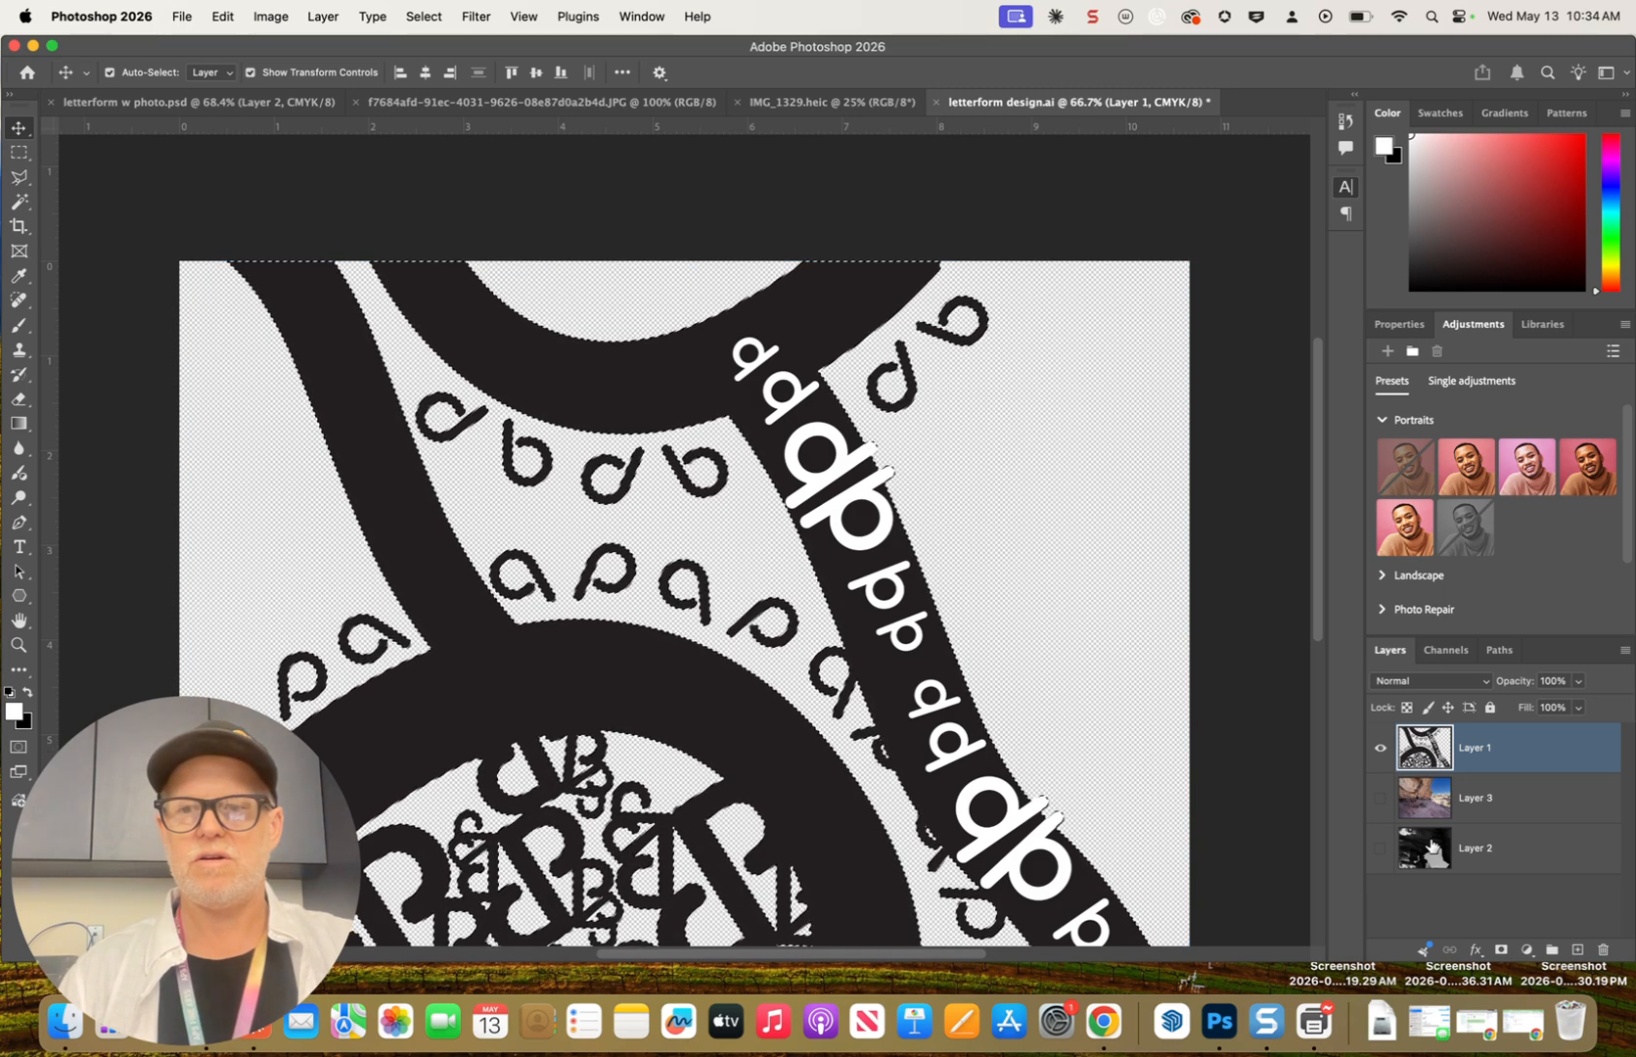
{"action": "left_click", "coordinate": [1432, 846]}
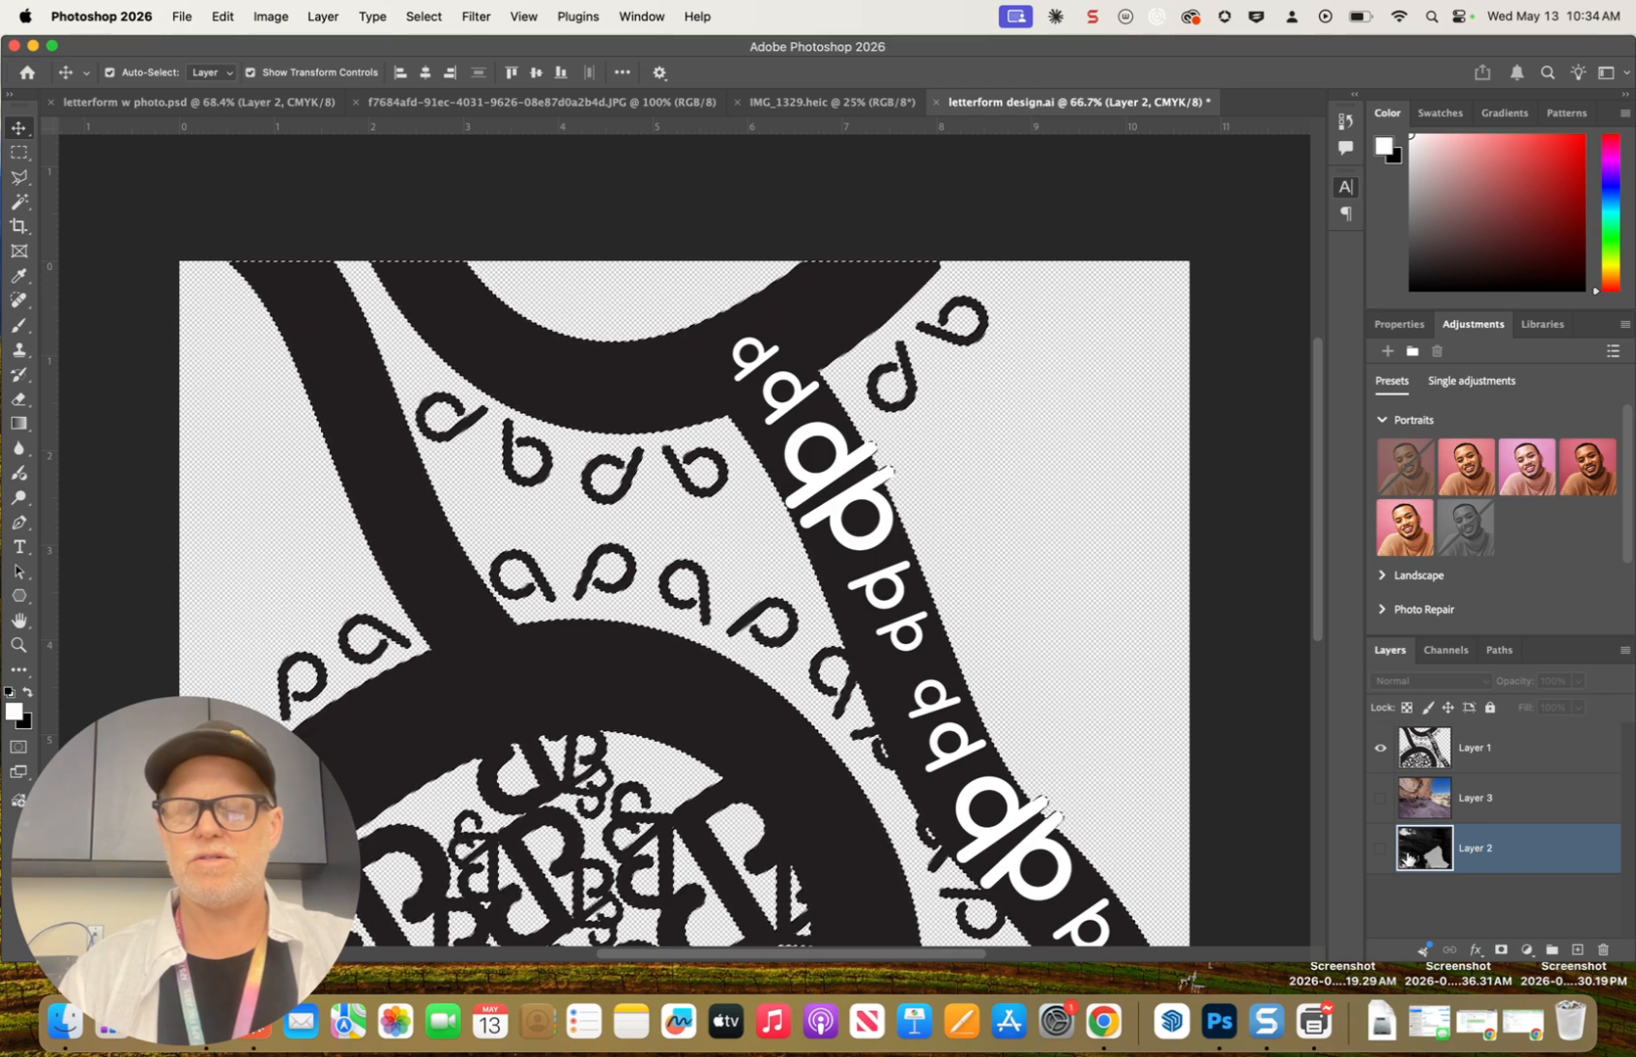
{"action": "left_click", "coordinate": [1381, 855]}
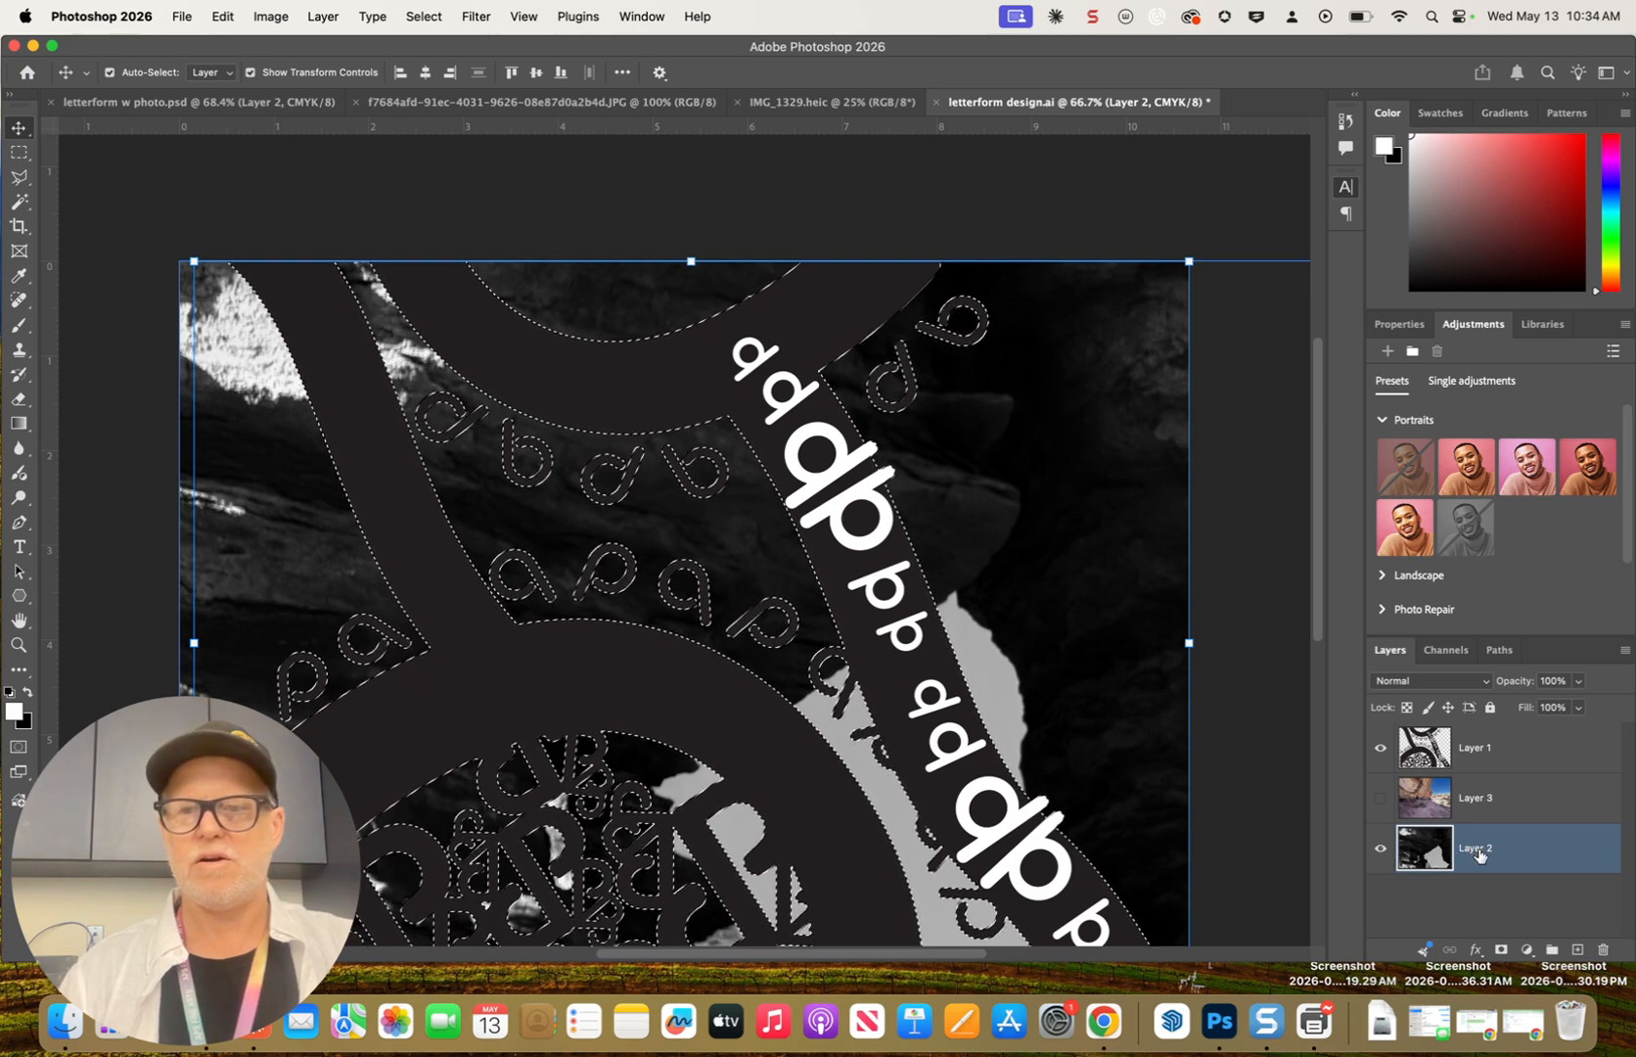
{"action": "left_click", "coordinate": [1380, 749]}
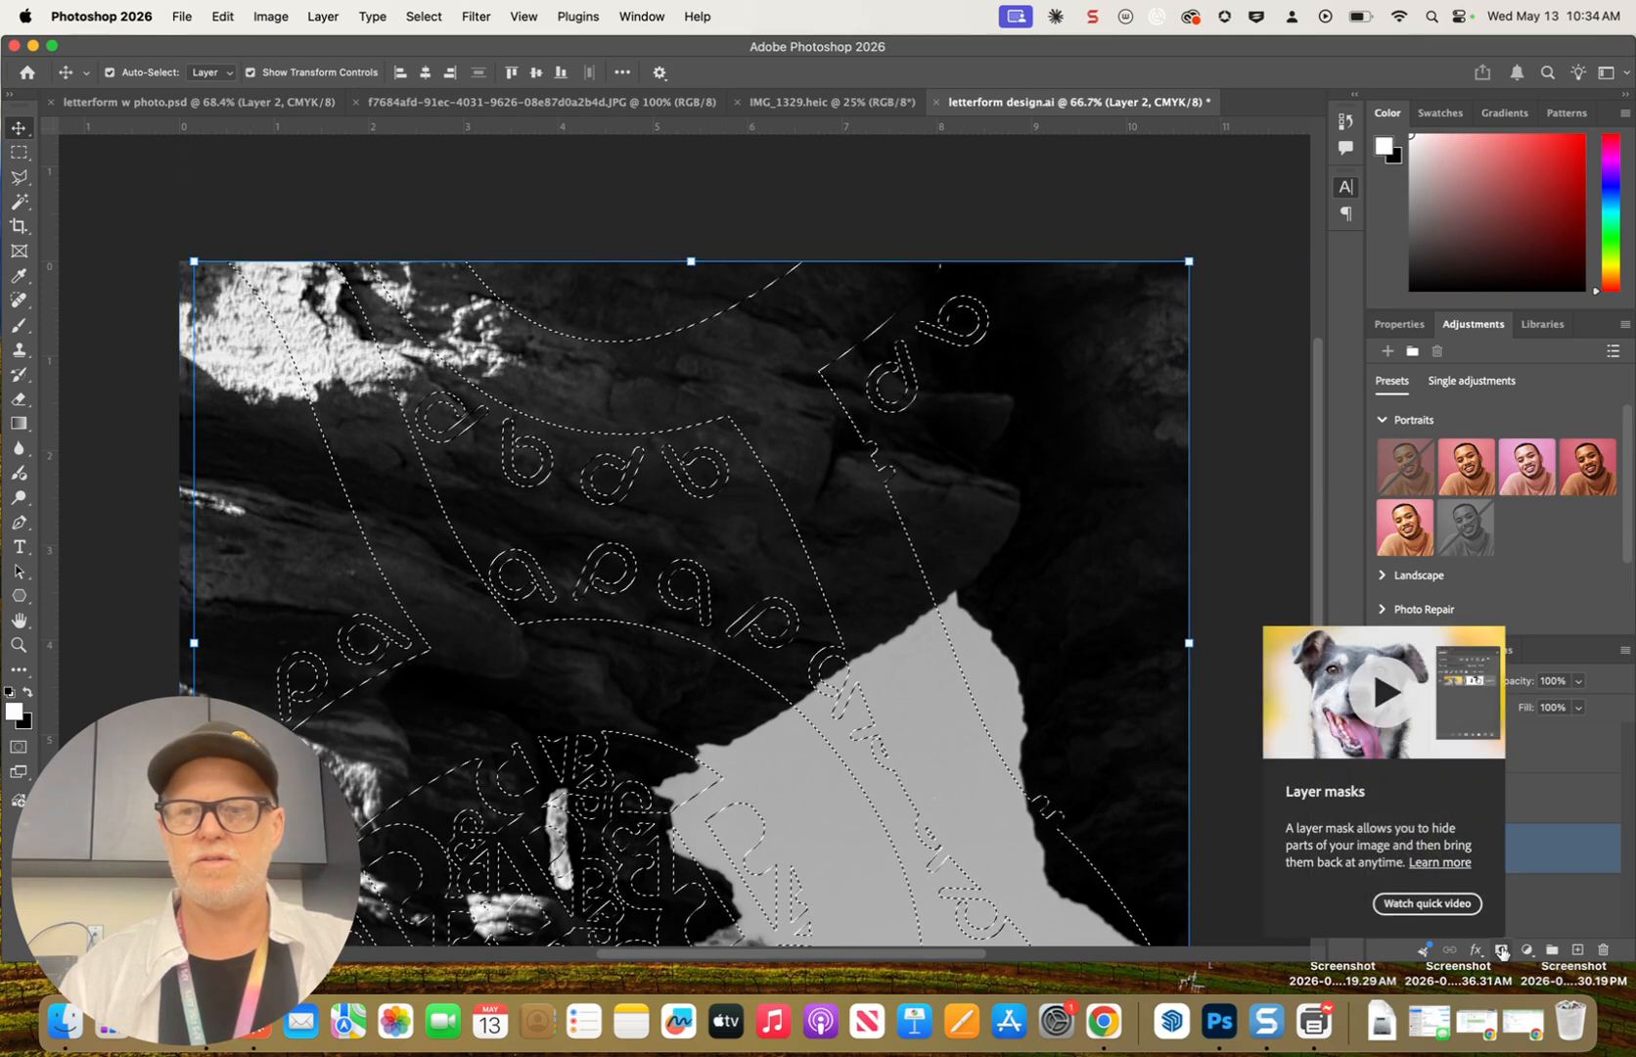
Try masking the black-and-white photo on Layer 2 with the letterform selection, and undo the mask
{"action": "left_click", "coordinate": [1502, 950]}
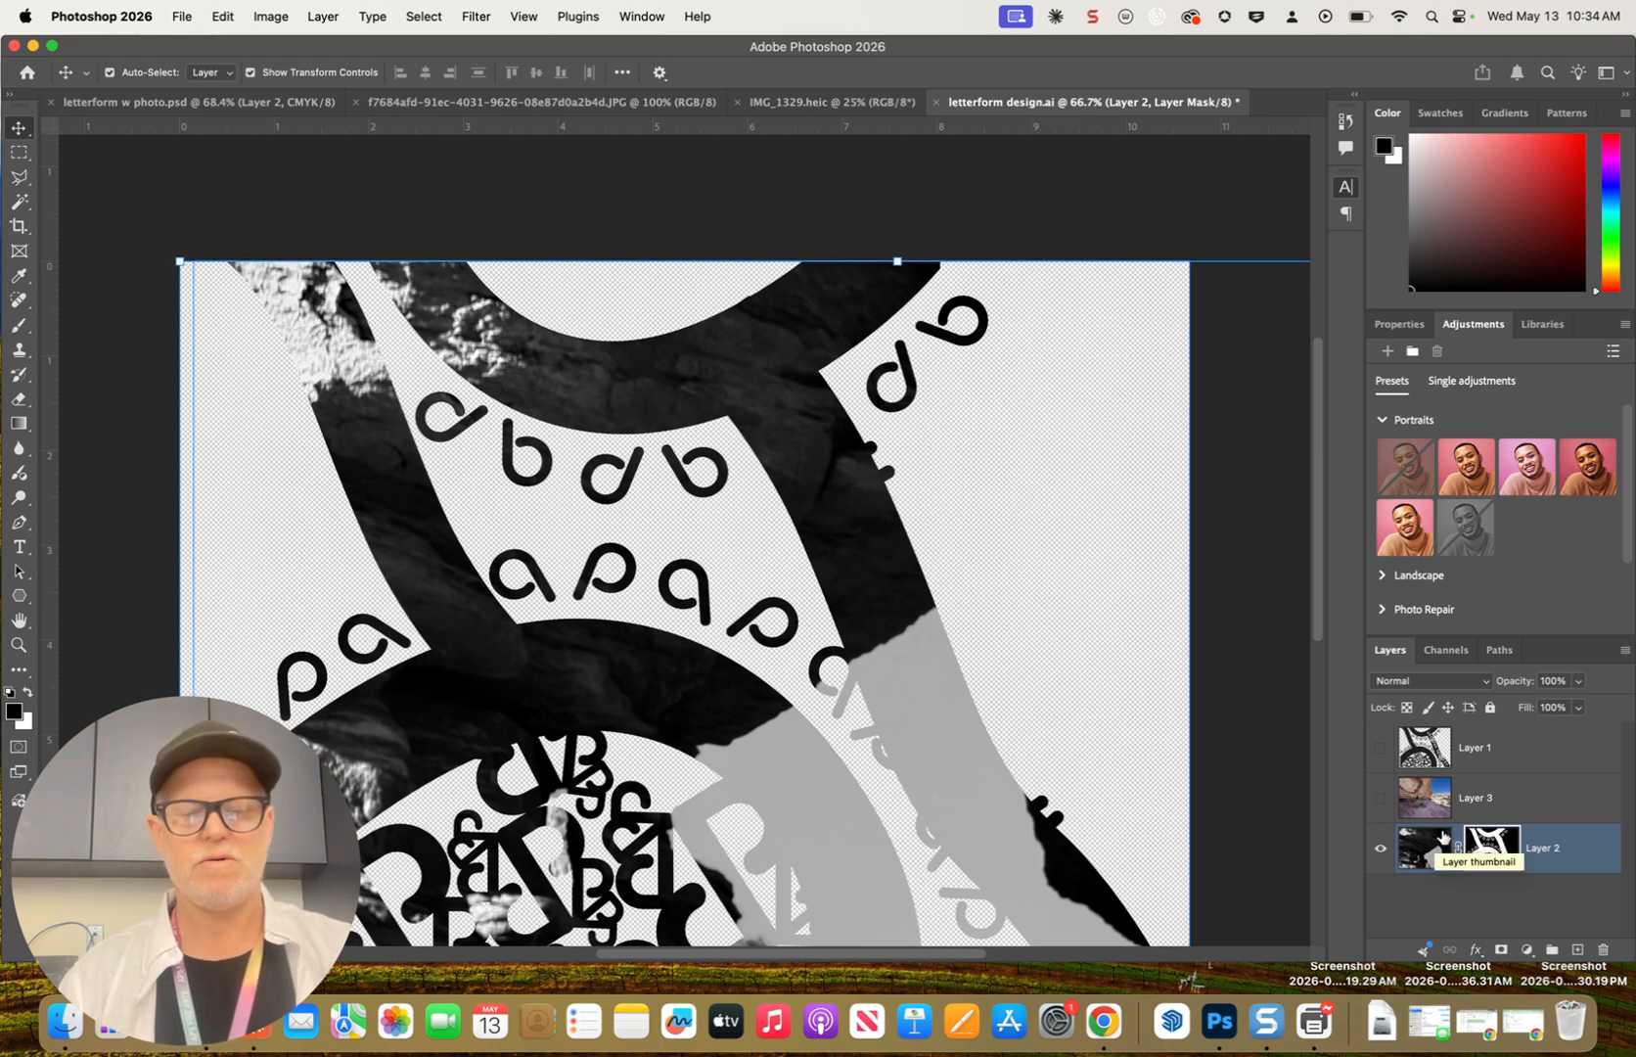
{"action": "key", "text": "super+z"}
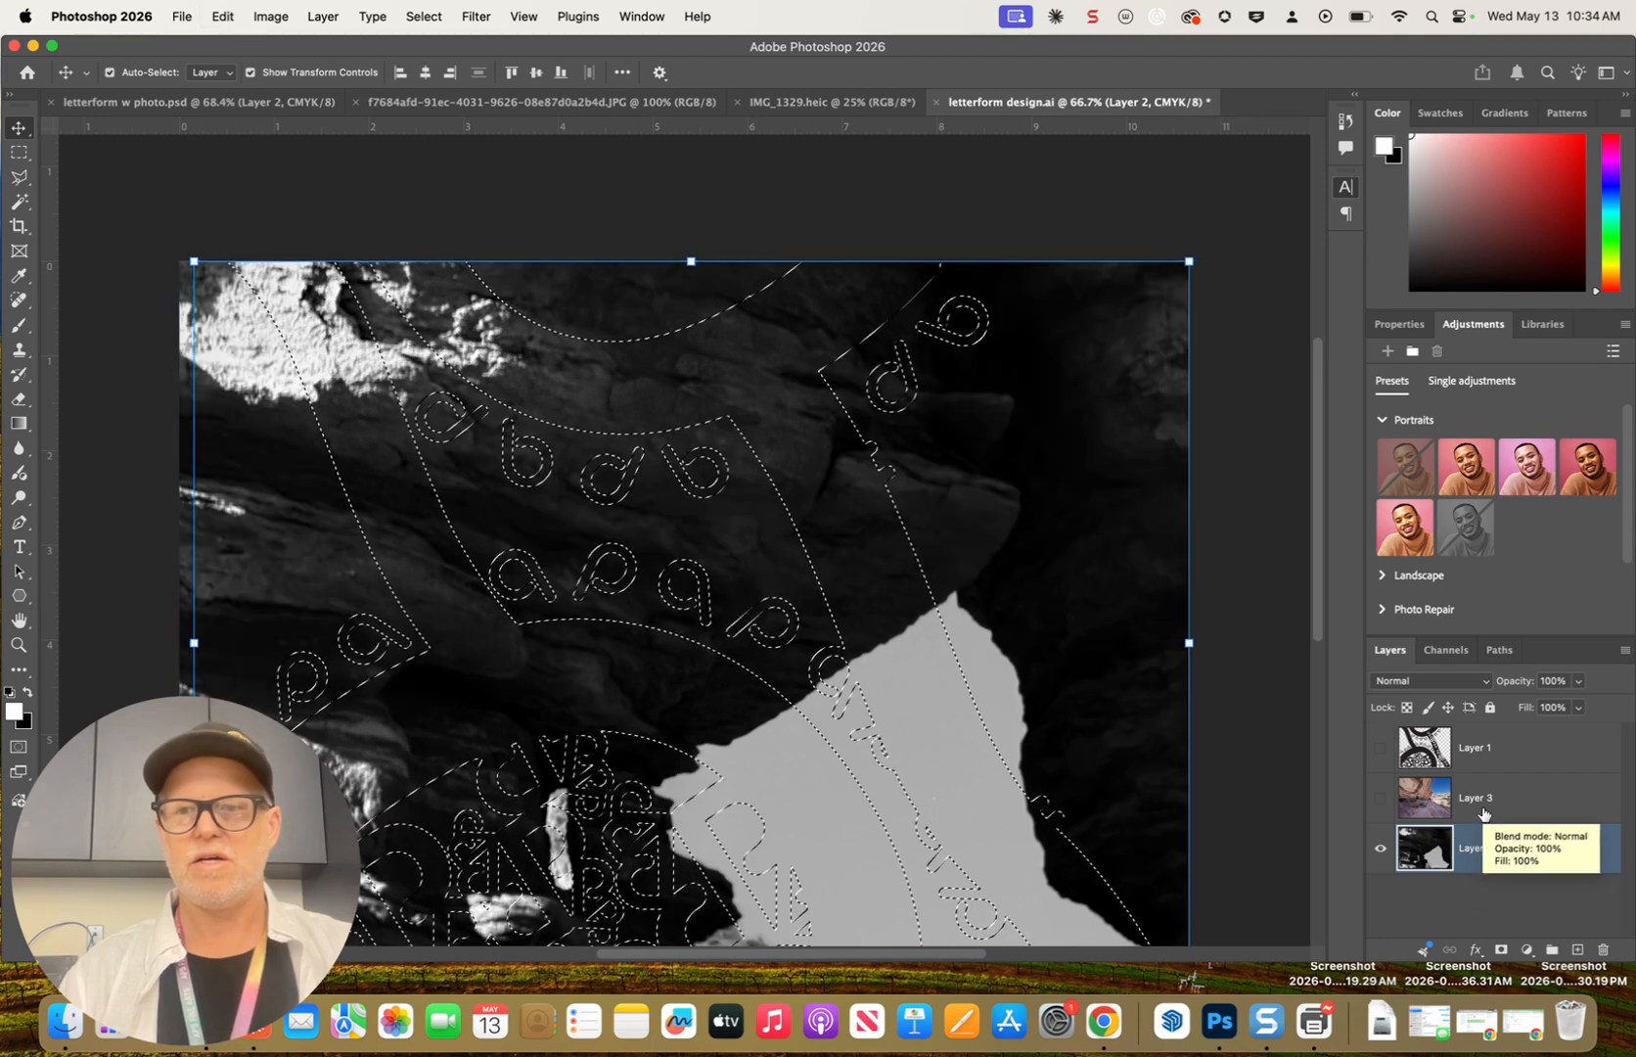
Show the colour canyon photo on Layer 3 and add a layer mask to it from the letterform selection
{"action": "left_click", "coordinate": [1479, 808]}
{"action": "key", "text": "super+comma"}
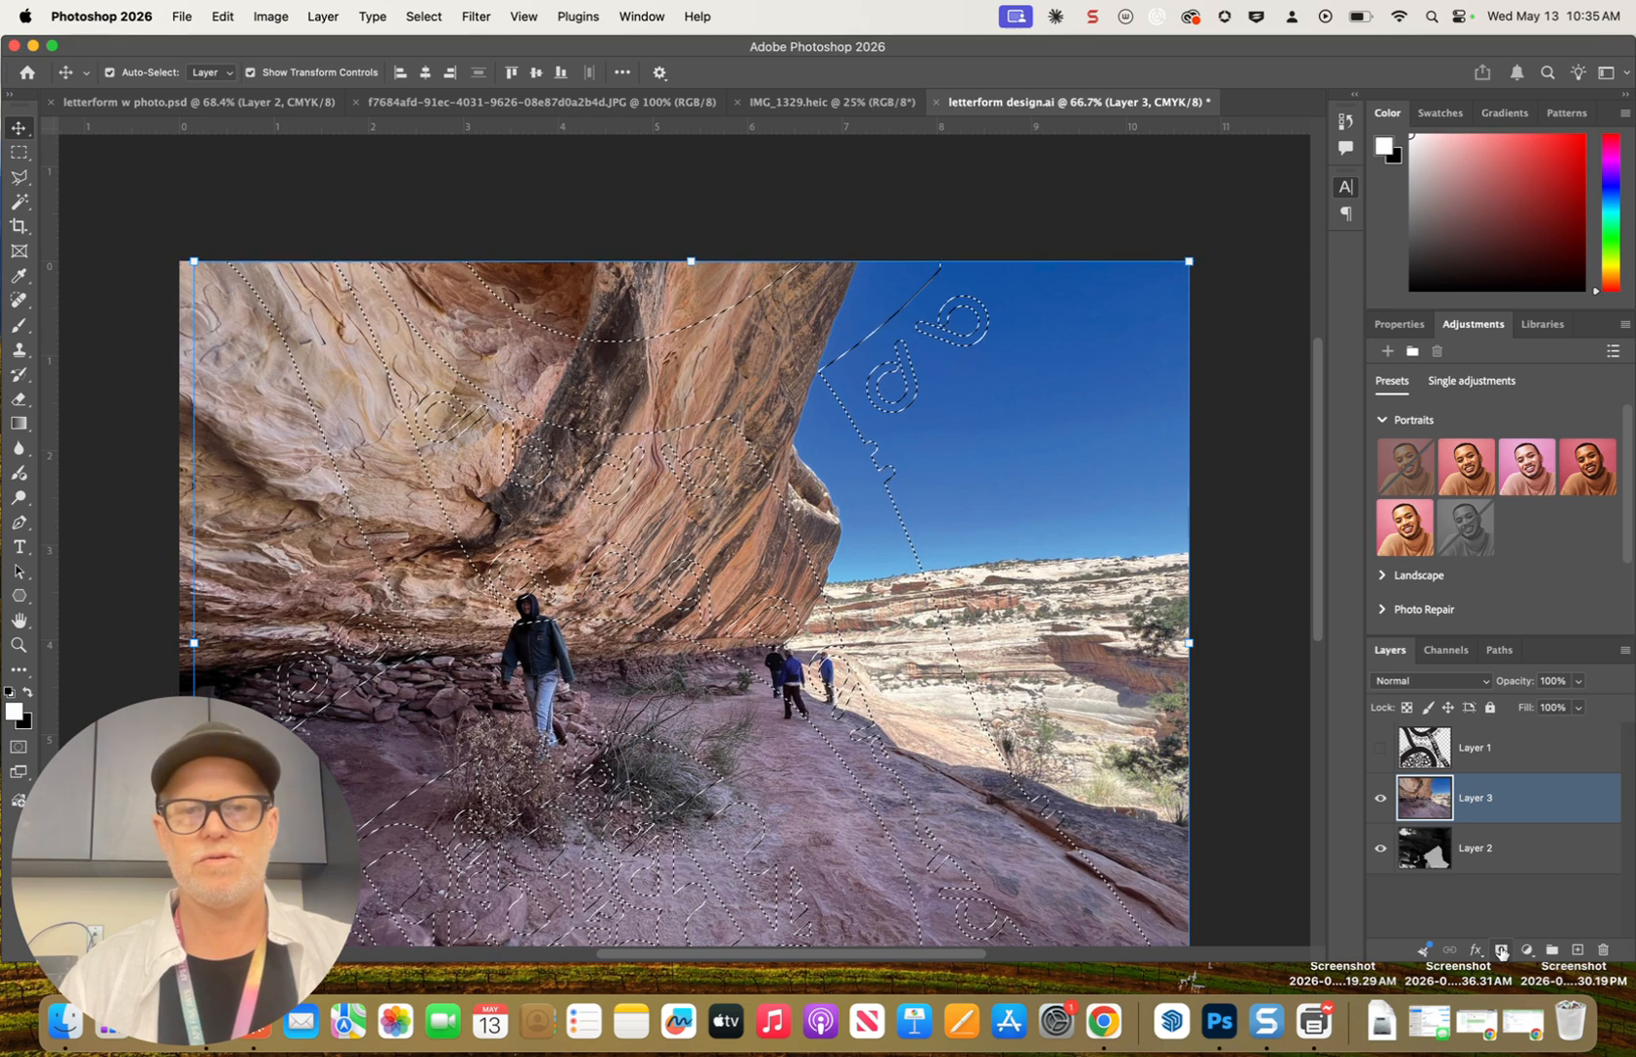
{"action": "left_click", "coordinate": [1502, 950]}
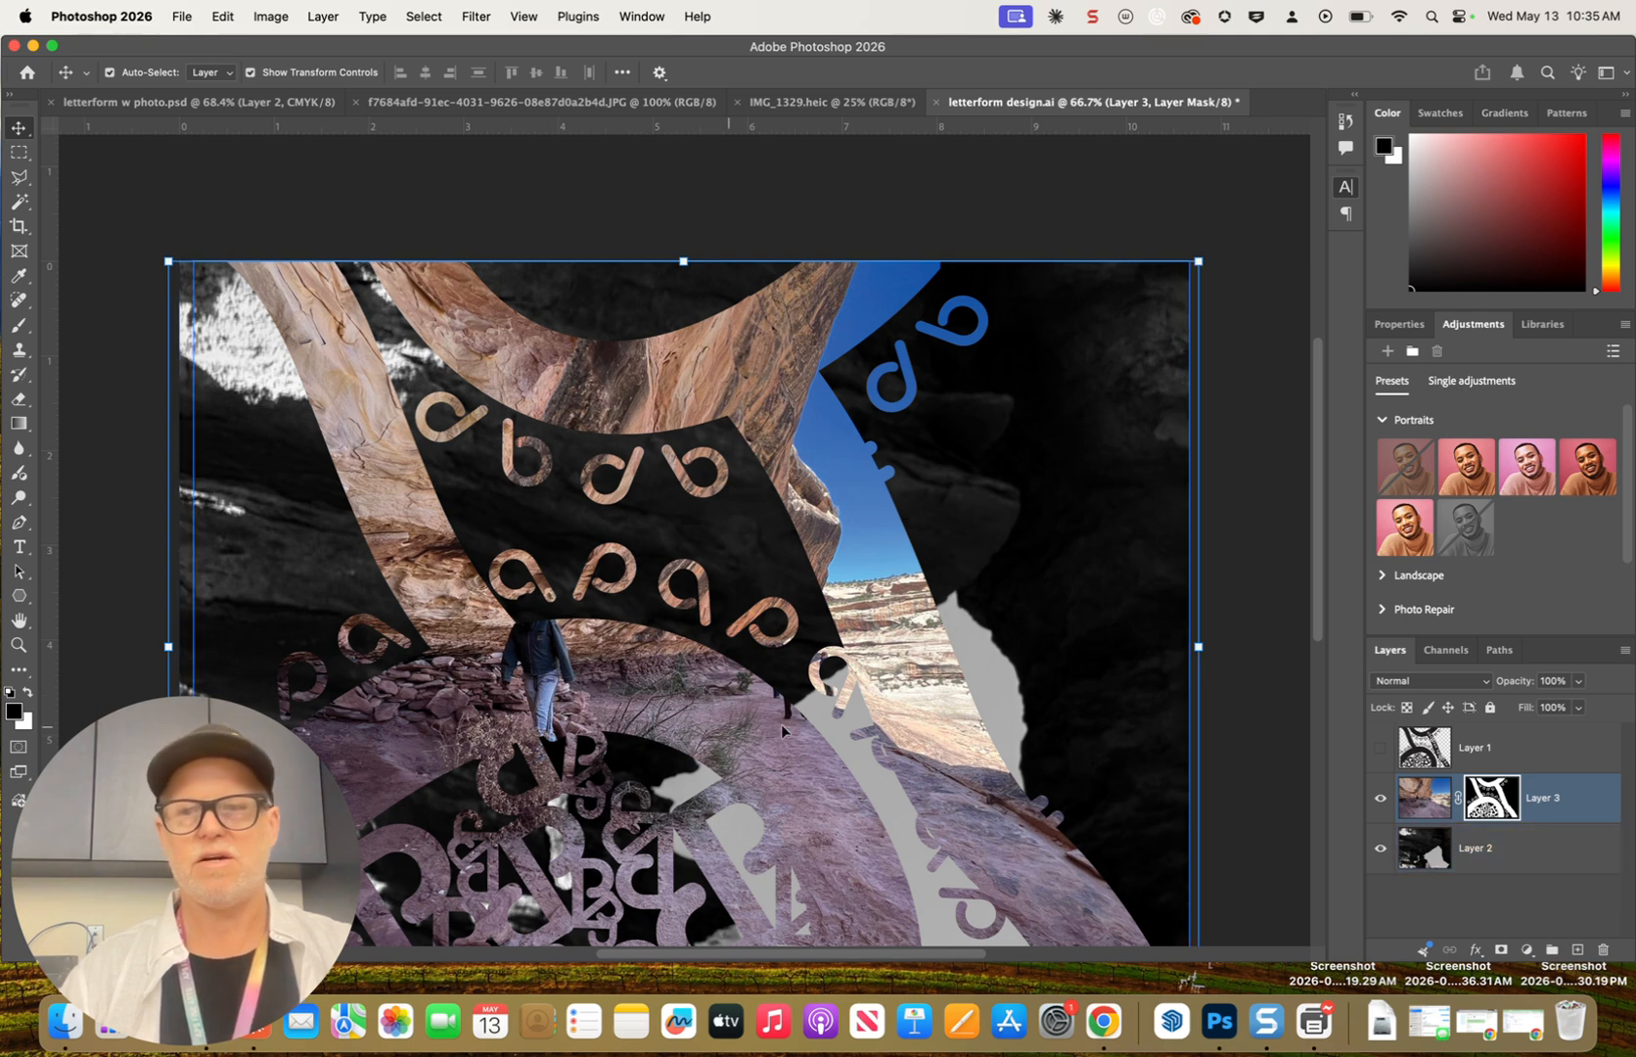
Unlink the colour canyon photo on Layer 3 from its layer mask, and lock Layer 2
{"action": "left_click", "coordinate": [1512, 849], "text": "shift"}
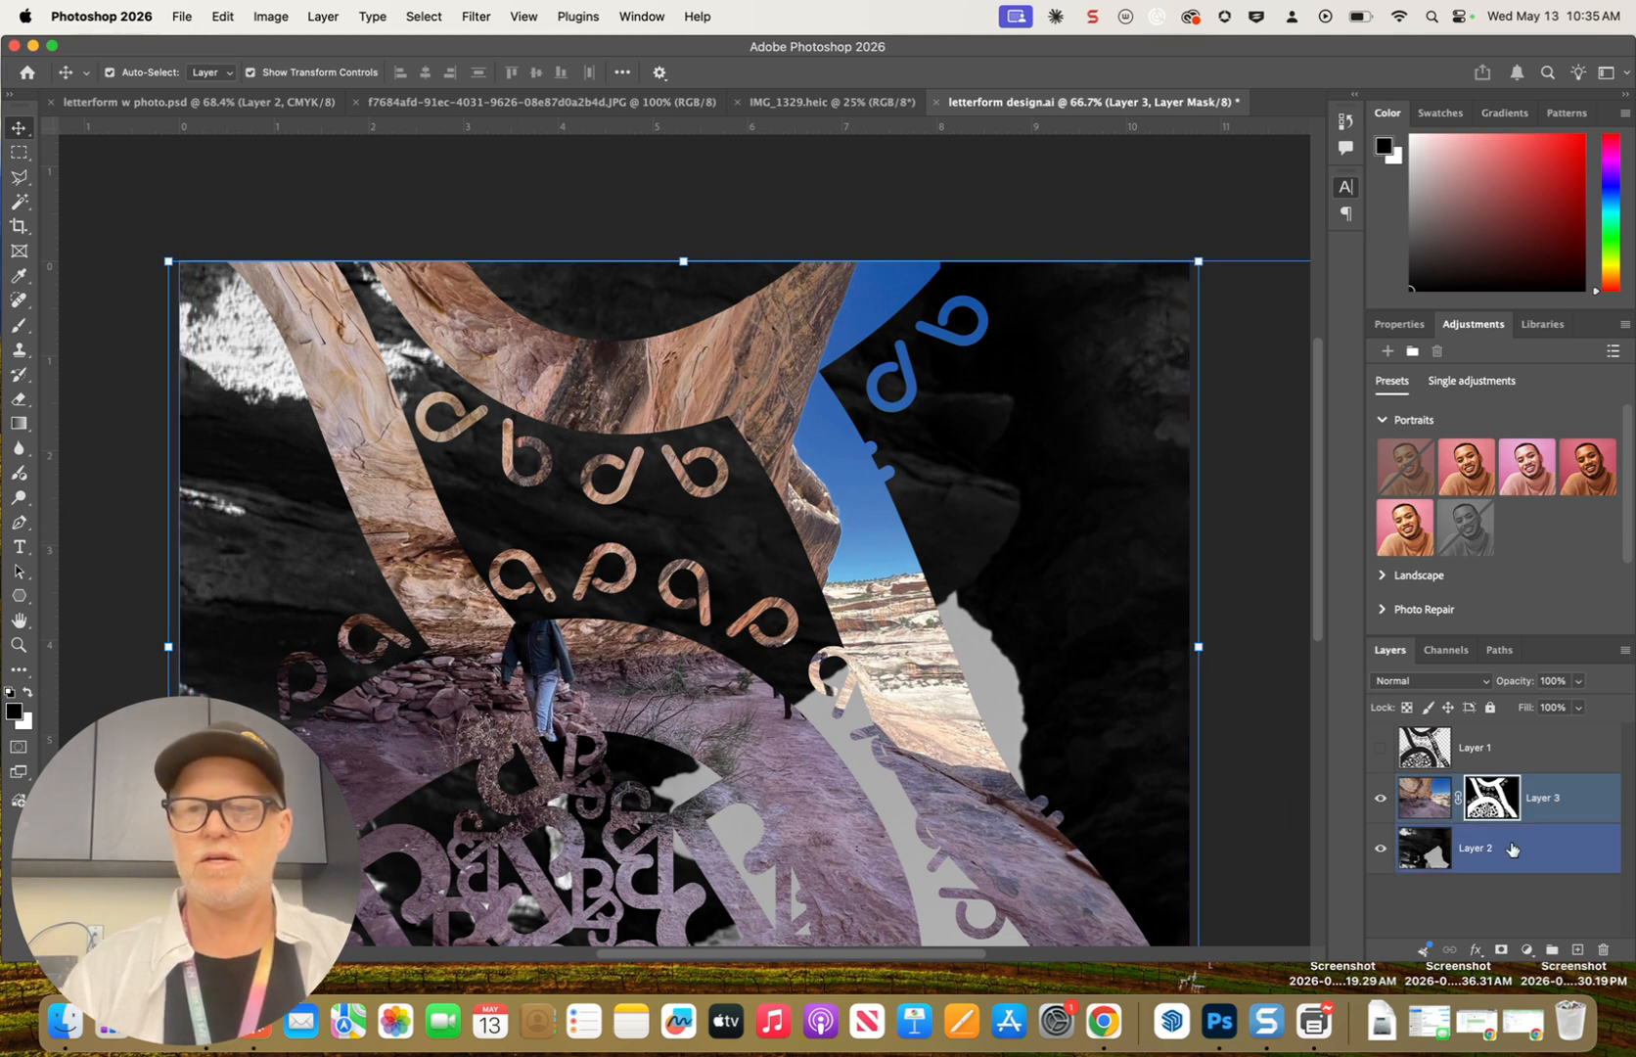
{"action": "left_click", "coordinate": [1478, 827]}
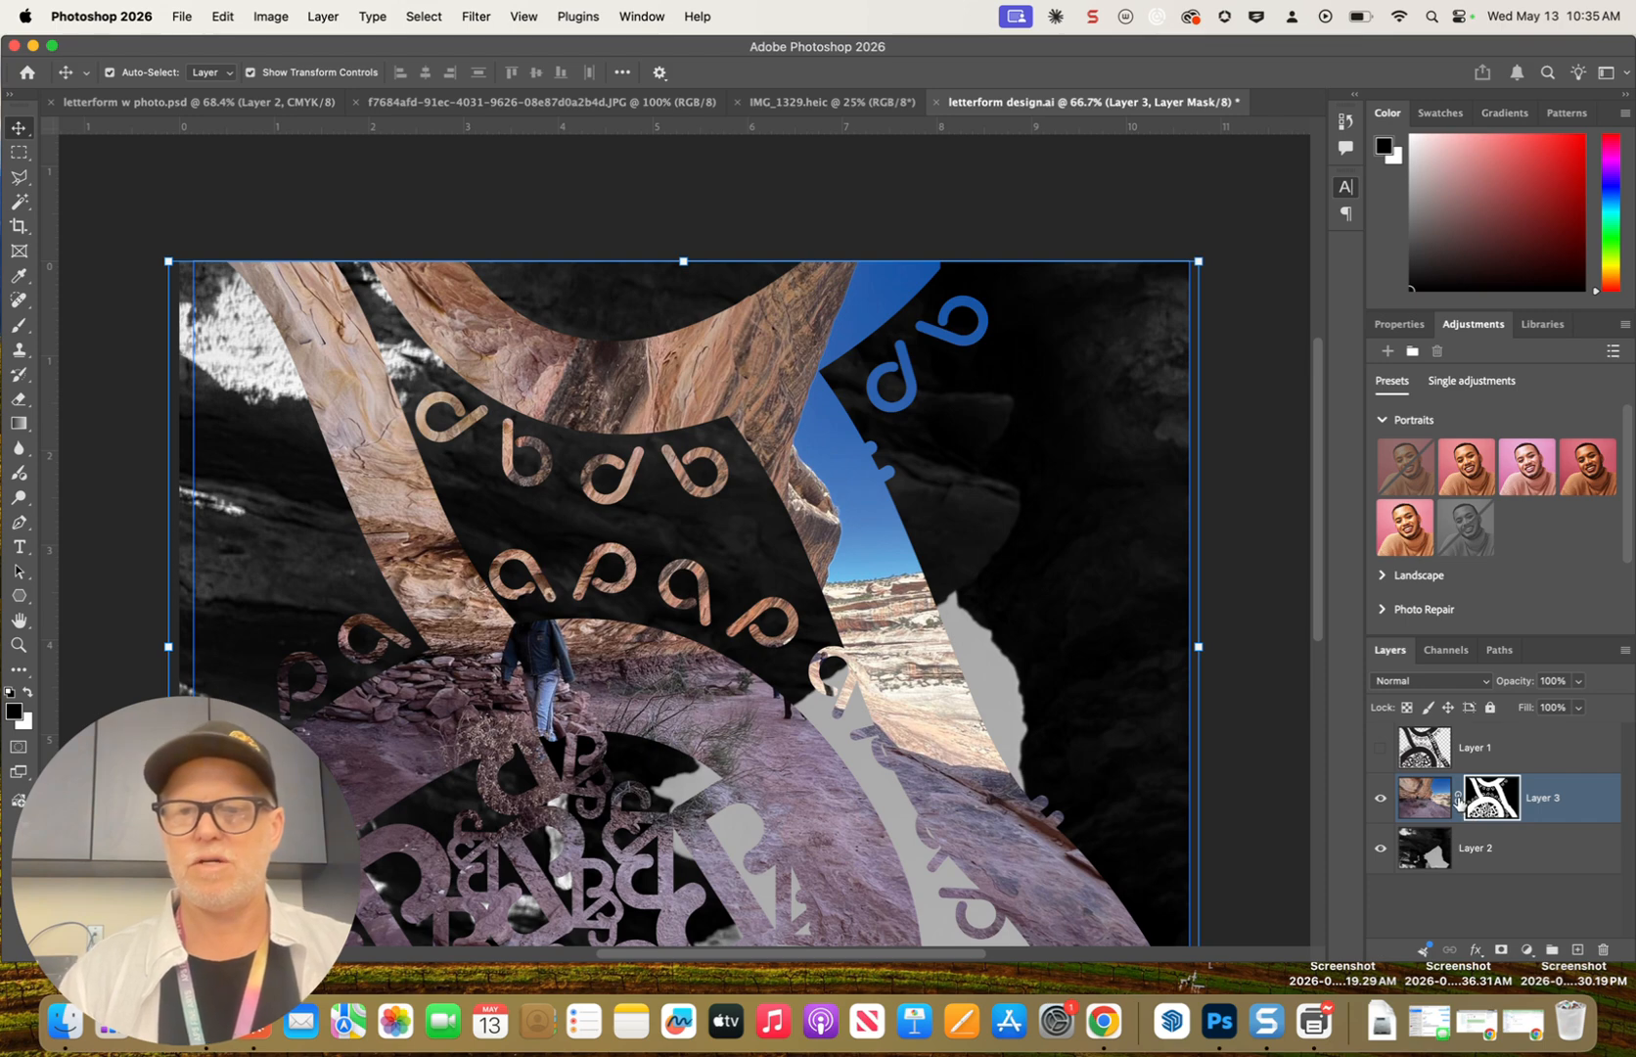
{"action": "left_click", "coordinate": [1458, 799]}
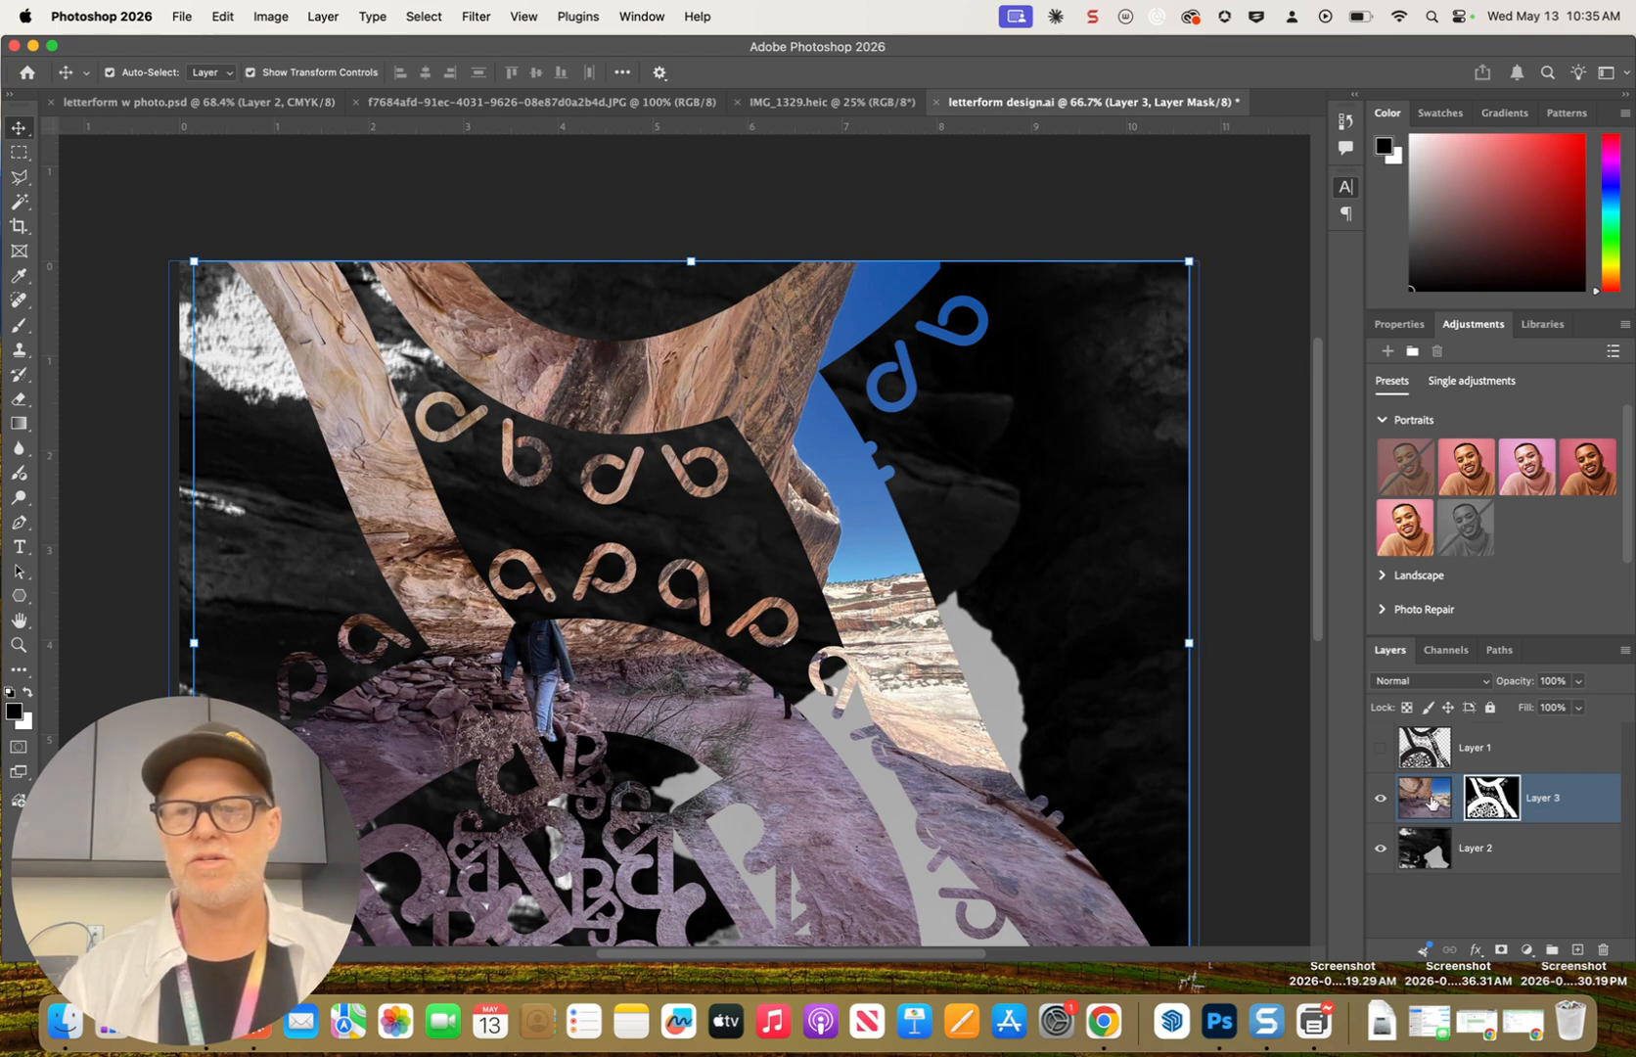
{"action": "left_click", "coordinate": [1432, 802]}
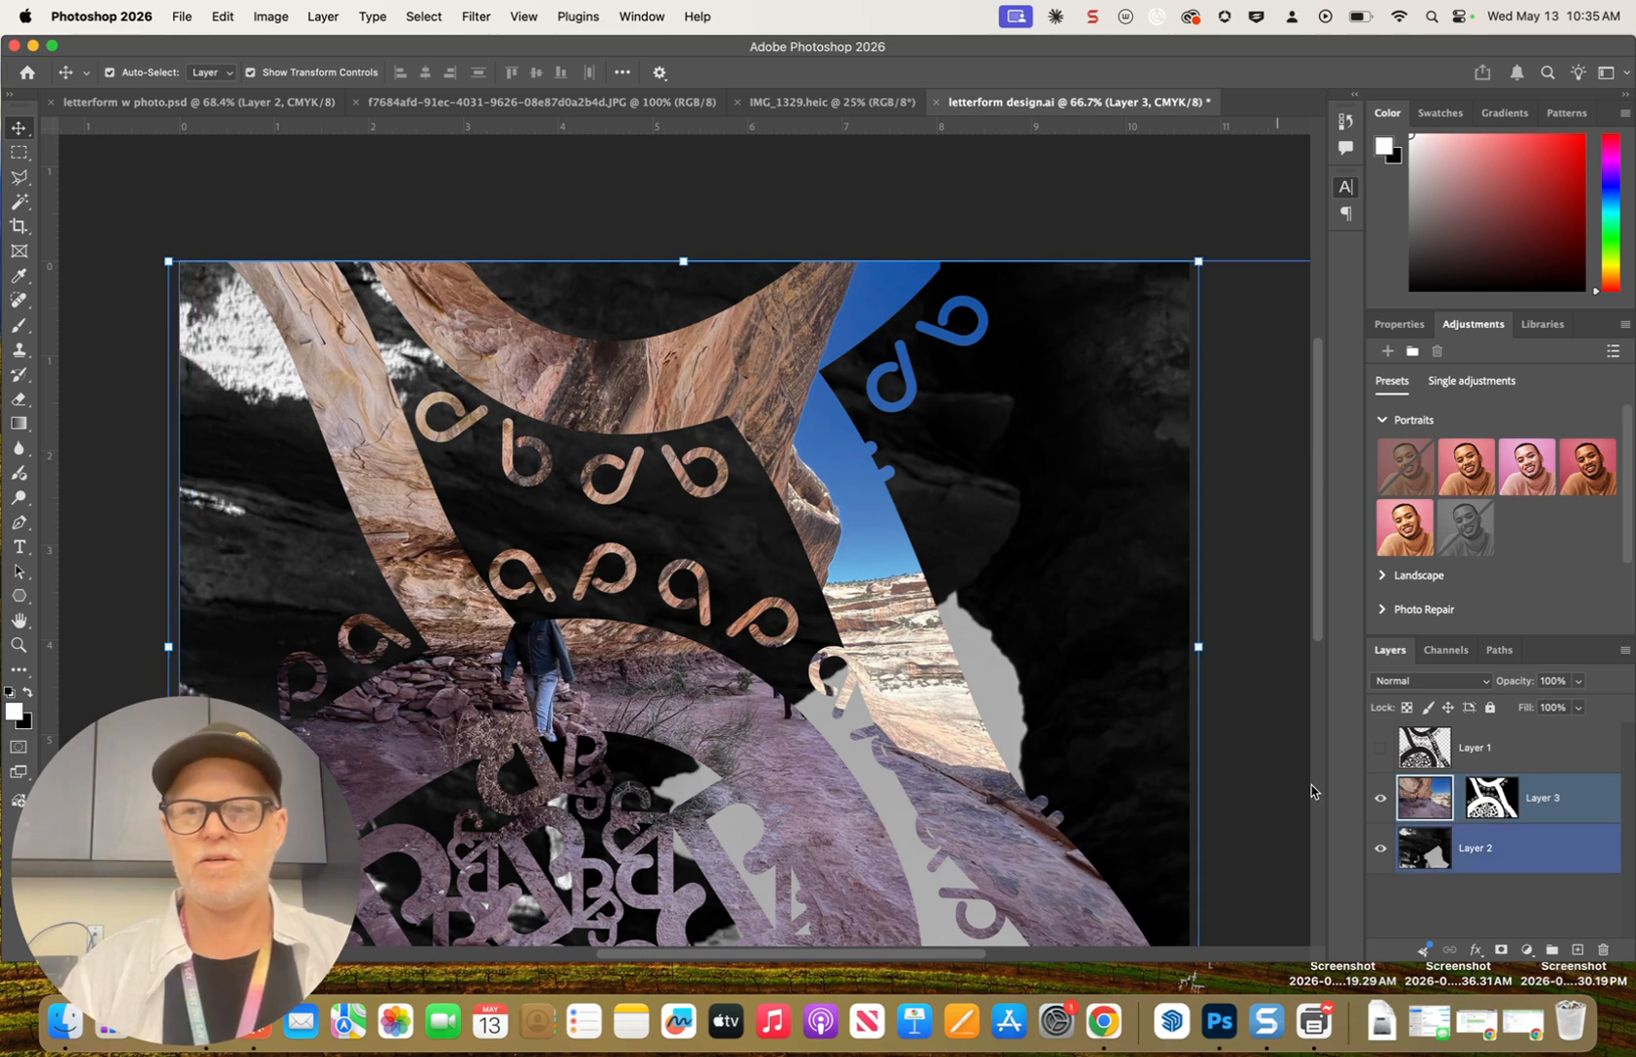
{"action": "left_click", "coordinate": [1565, 848]}
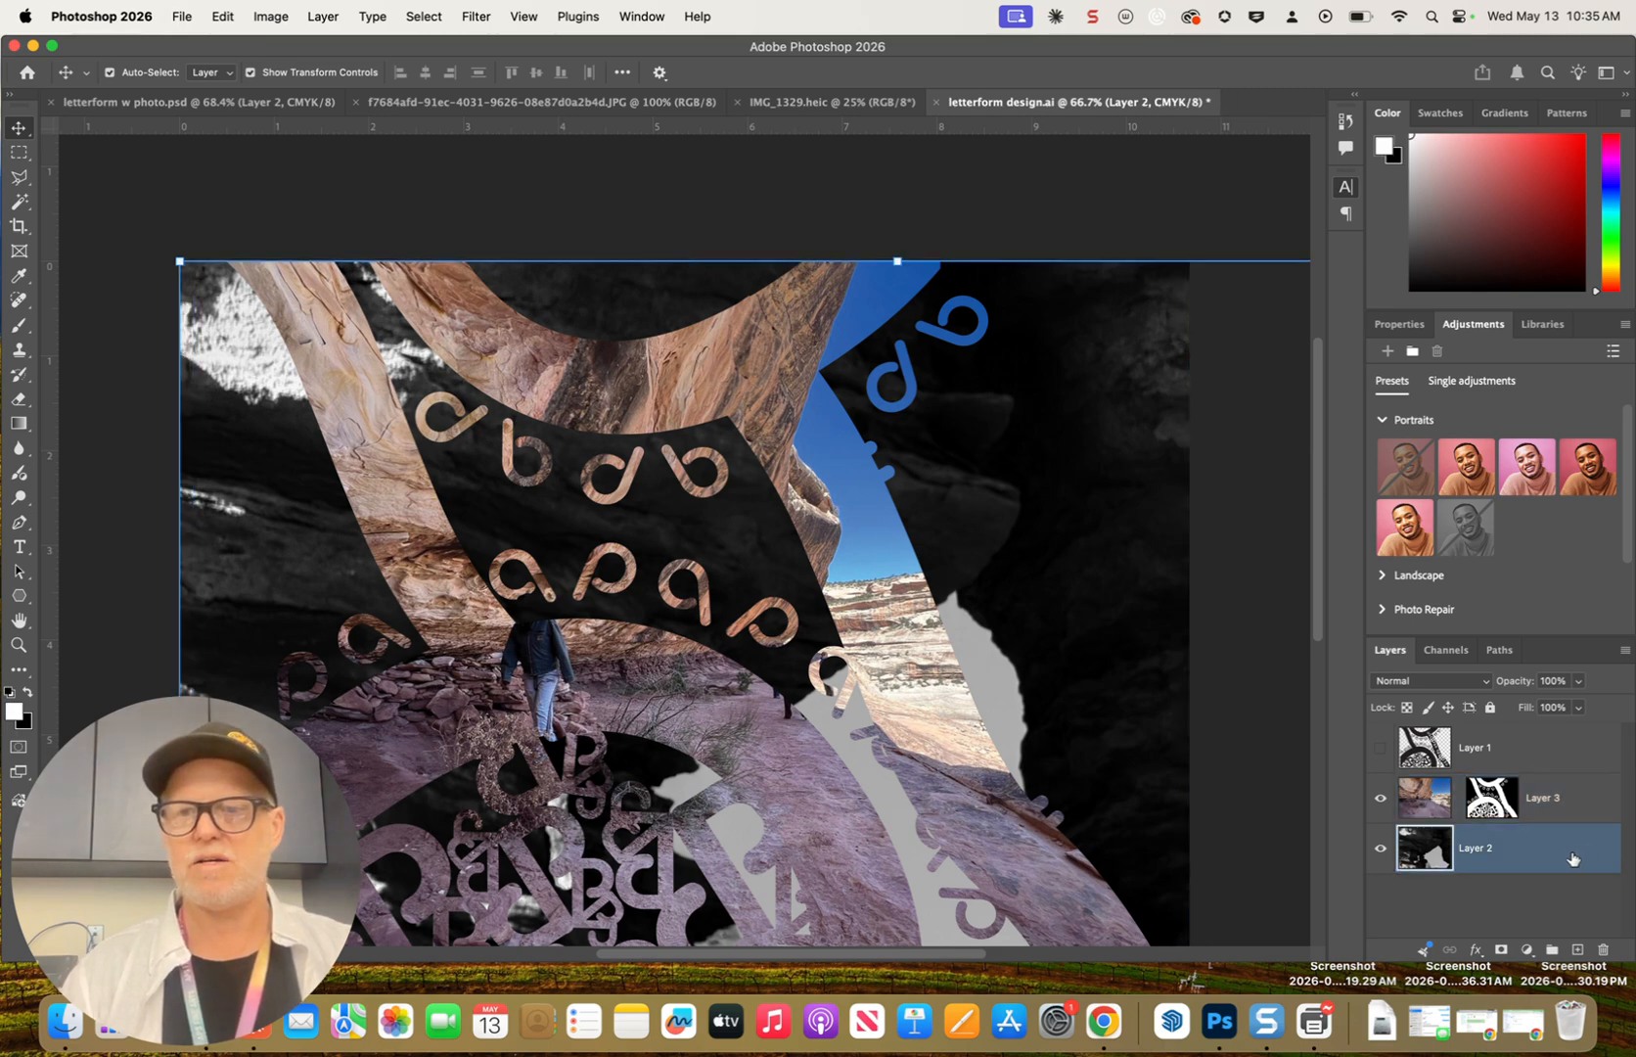
{"action": "left_click", "coordinate": [1490, 707]}
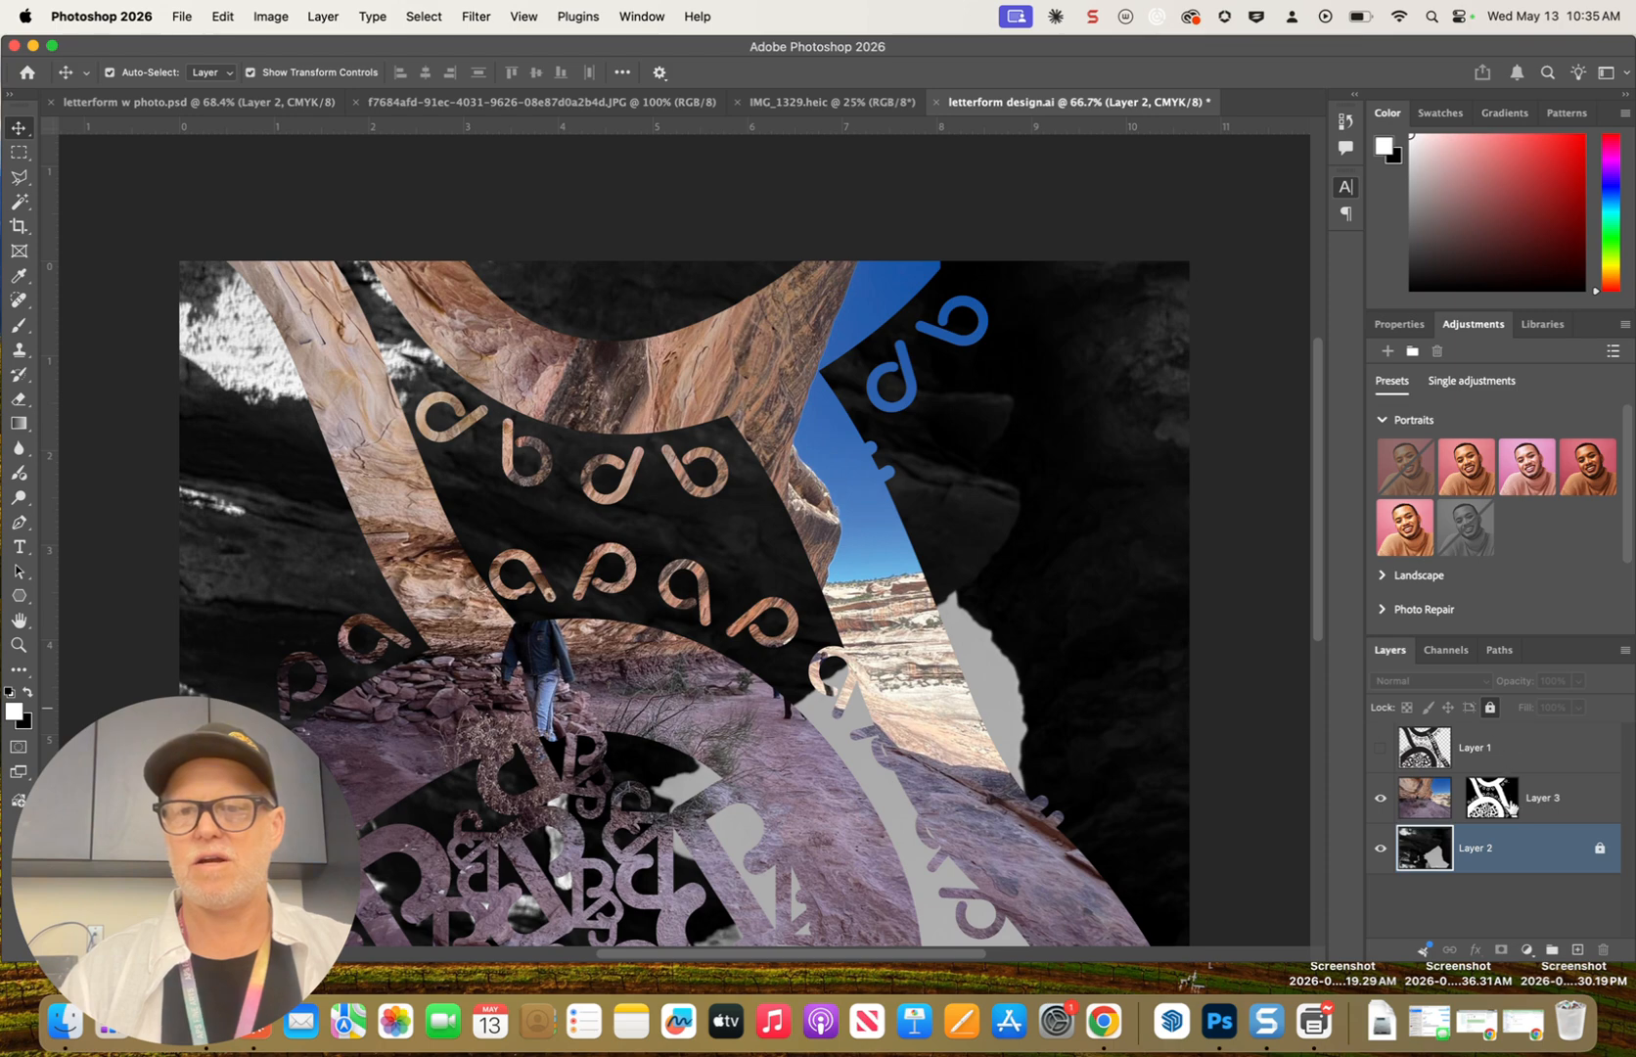
Shift the colour canyon photo on Layer 3 down and to the left within its mask, and scale it to about 102%
{"action": "left_click", "coordinate": [1563, 798]}
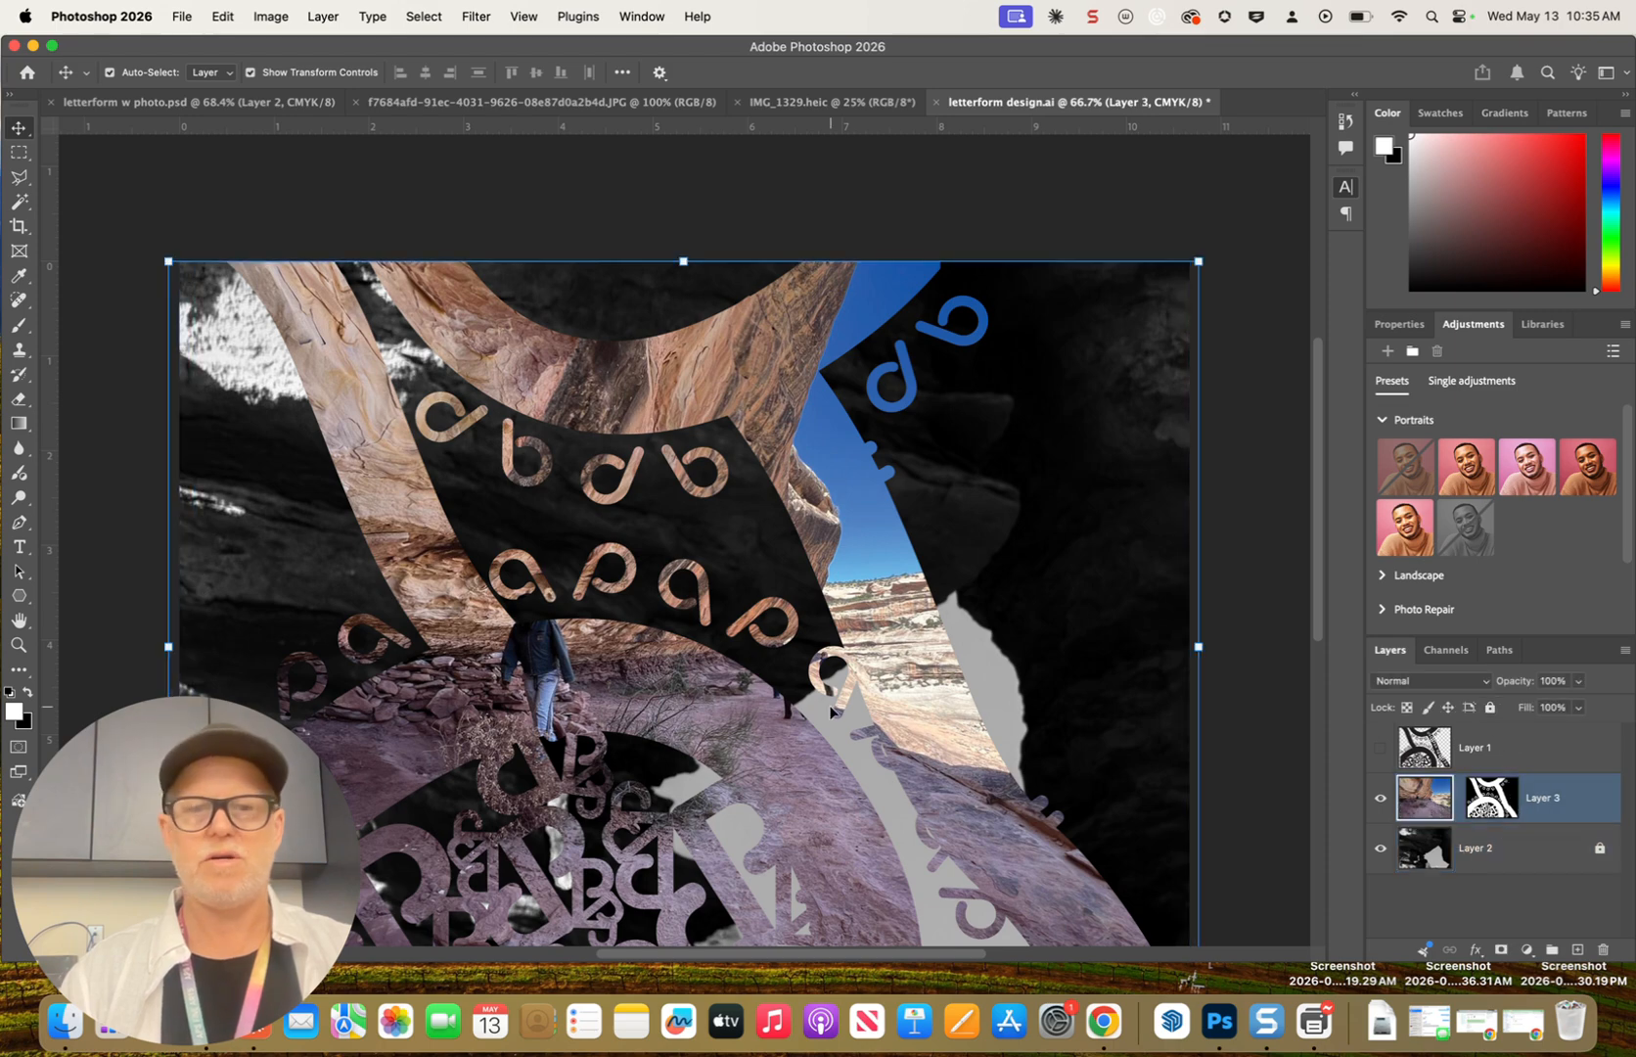
{"action": "left_click_drag", "start_coordinate": [751, 725], "coordinate": [703, 759]}
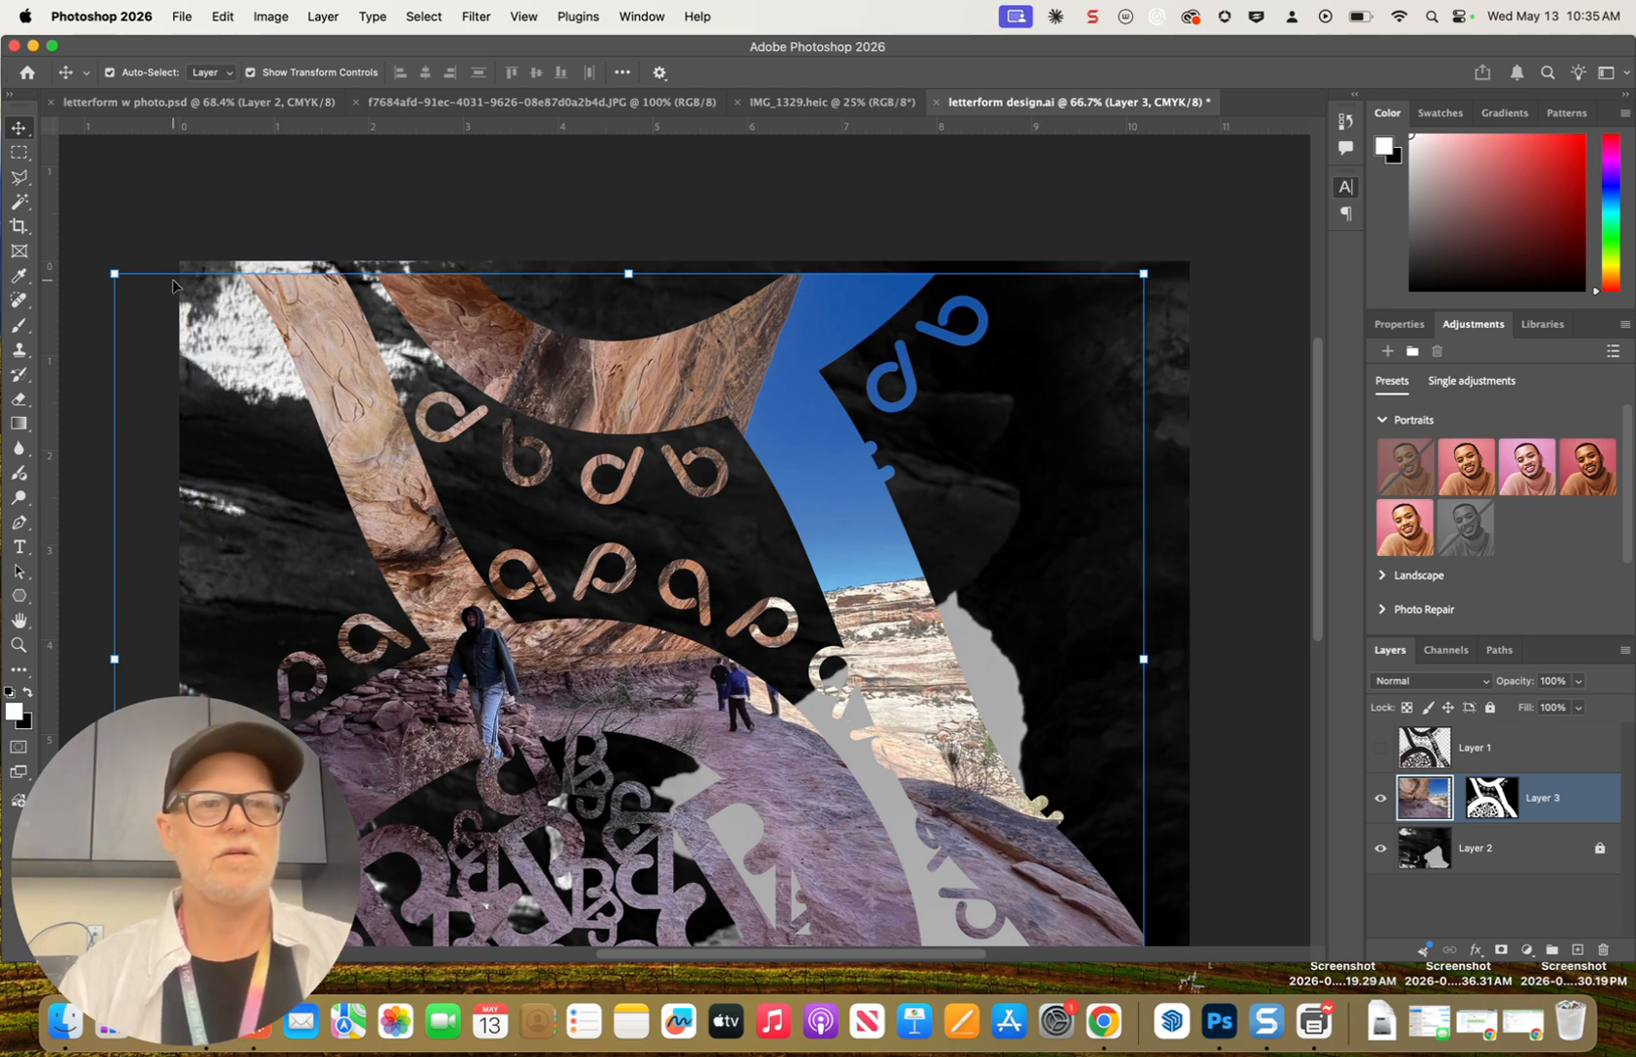
{"action": "left_click_drag", "start_coordinate": [119, 277], "coordinate": [99, 256]}
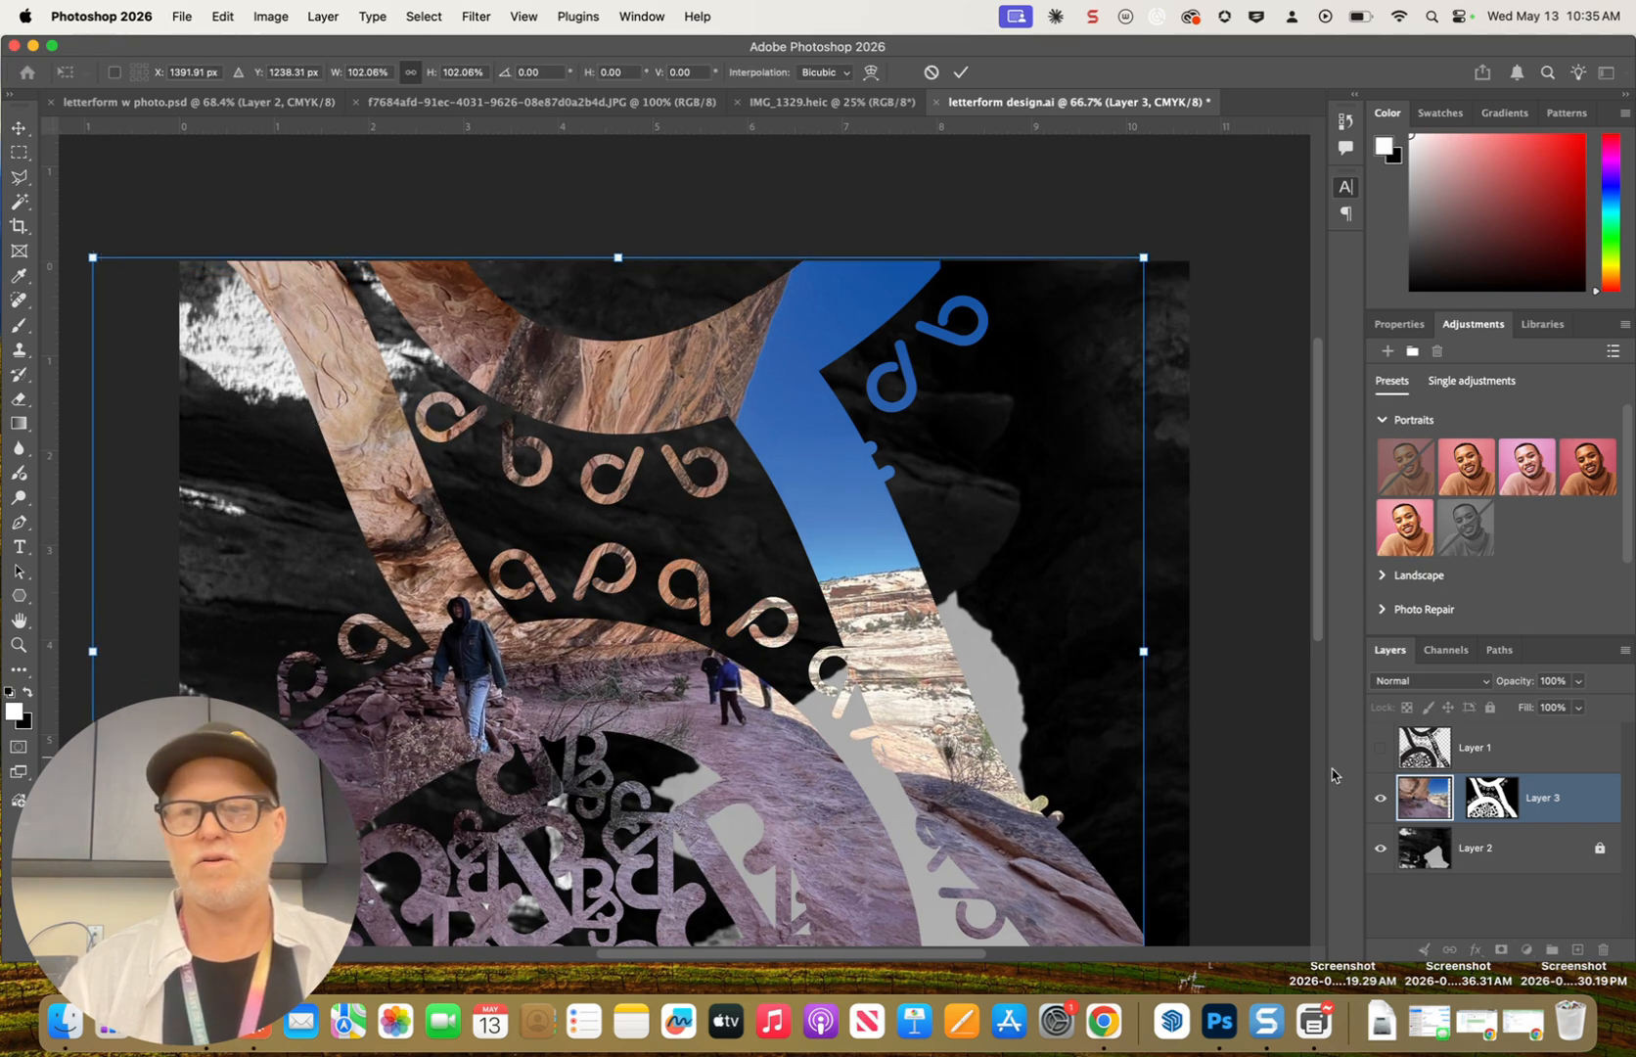
{"action": "key", "text": "Return"}
Try the Lighten blend mode on the colour canyon photo on Layer 3
{"action": "left_click", "coordinate": [1507, 850]}
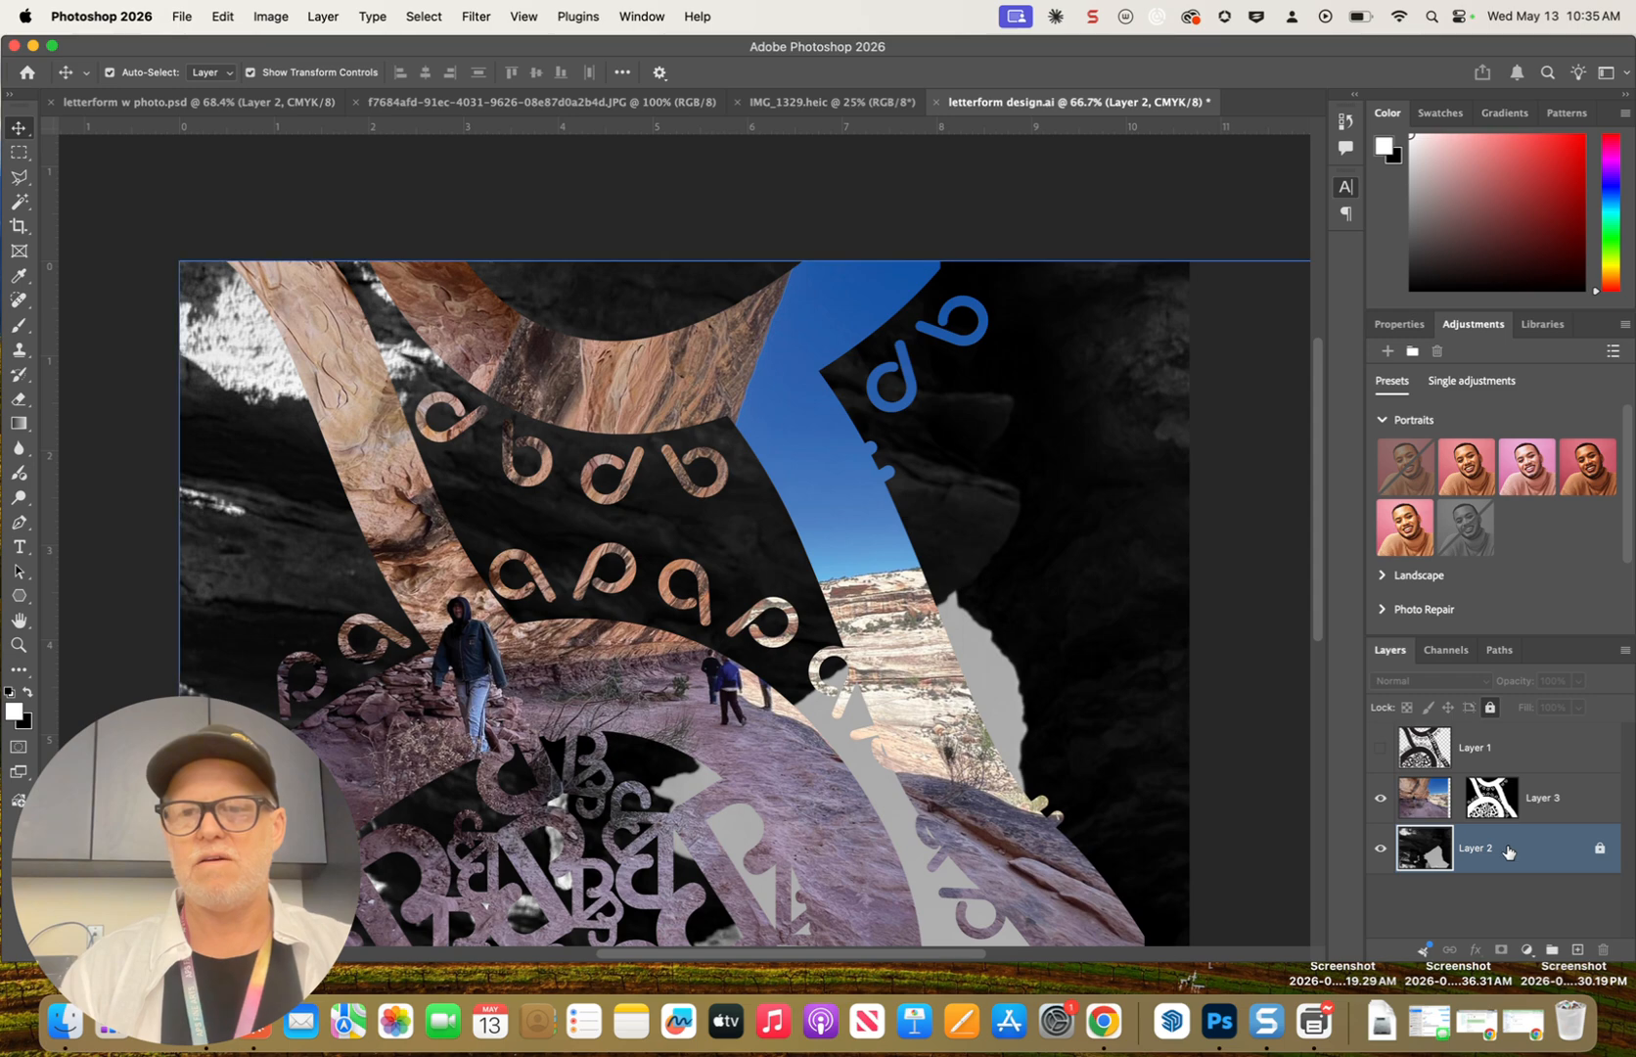
{"action": "left_click", "coordinate": [1444, 815]}
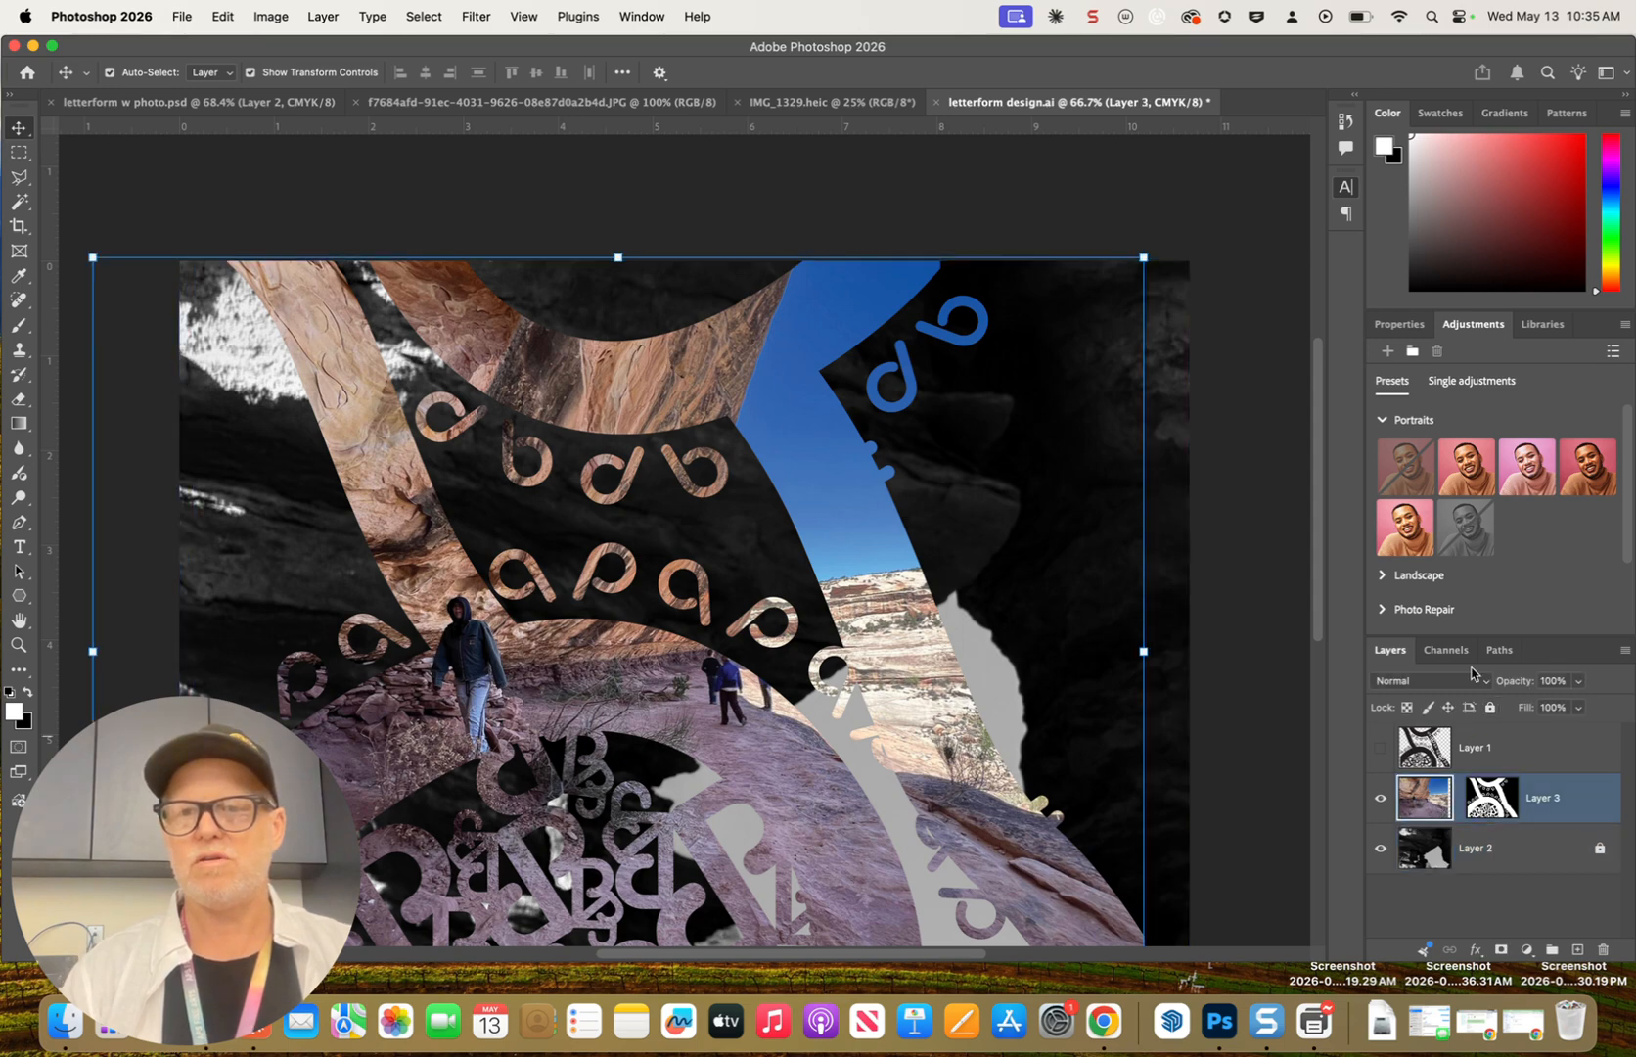
{"action": "left_click", "coordinate": [1485, 684]}
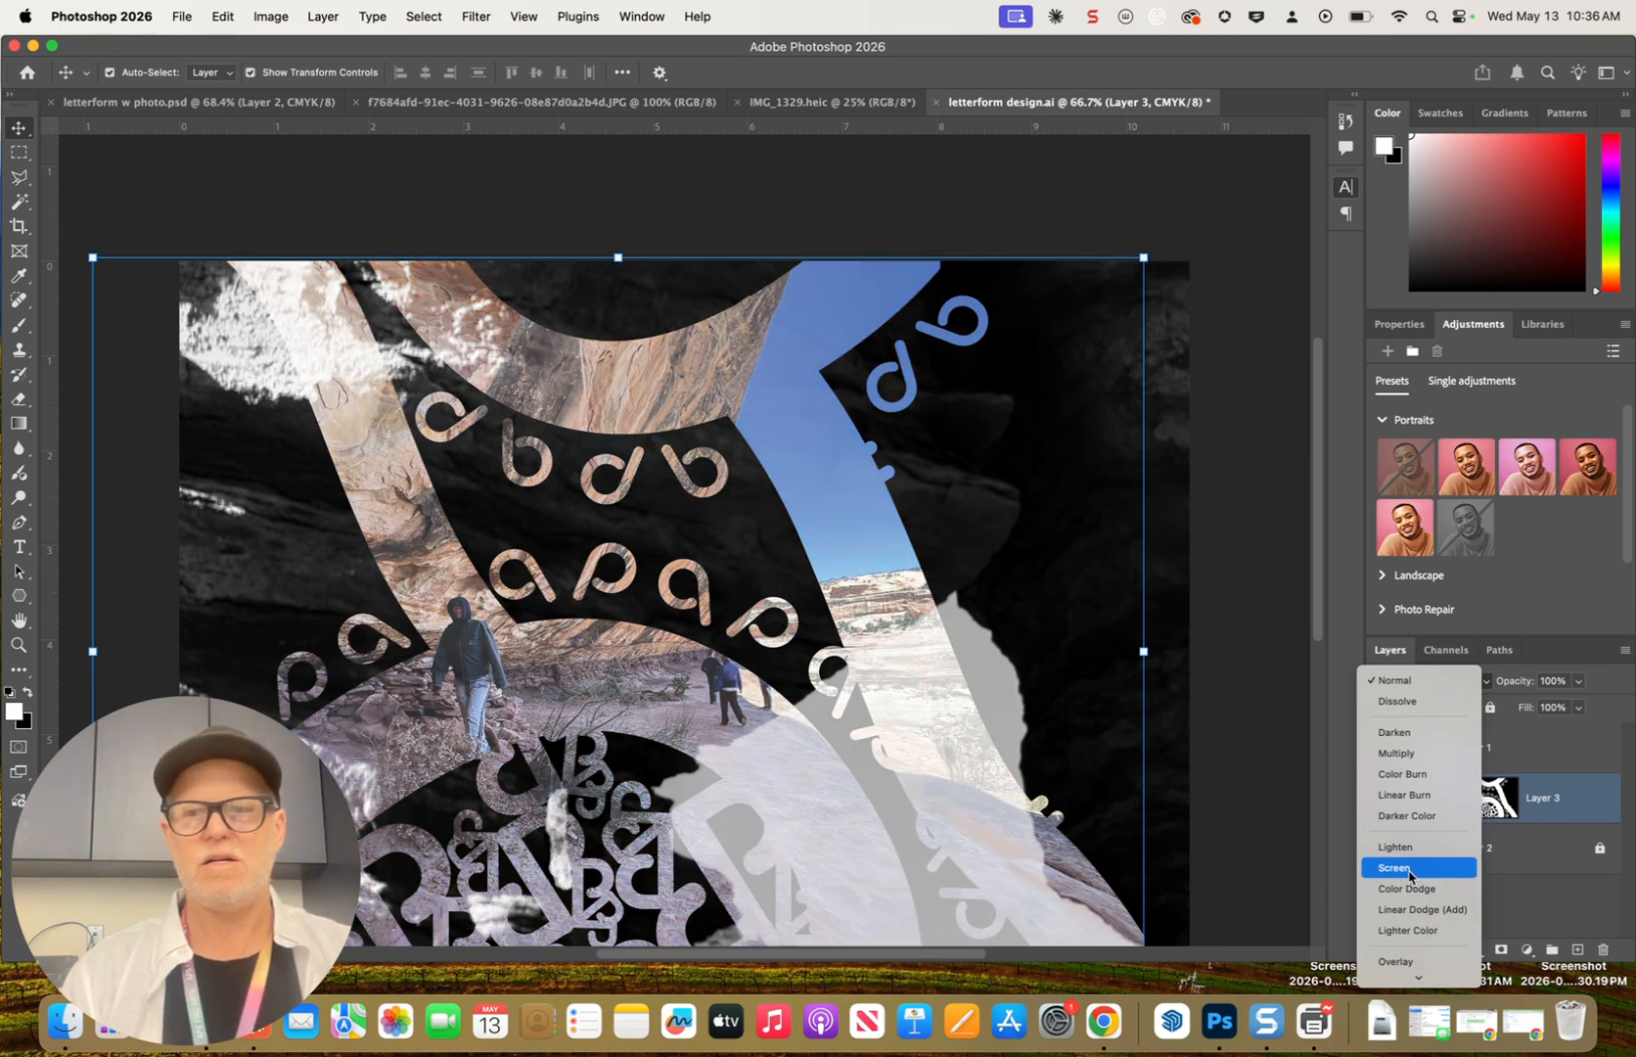
{"action": "left_click", "coordinate": [1409, 857]}
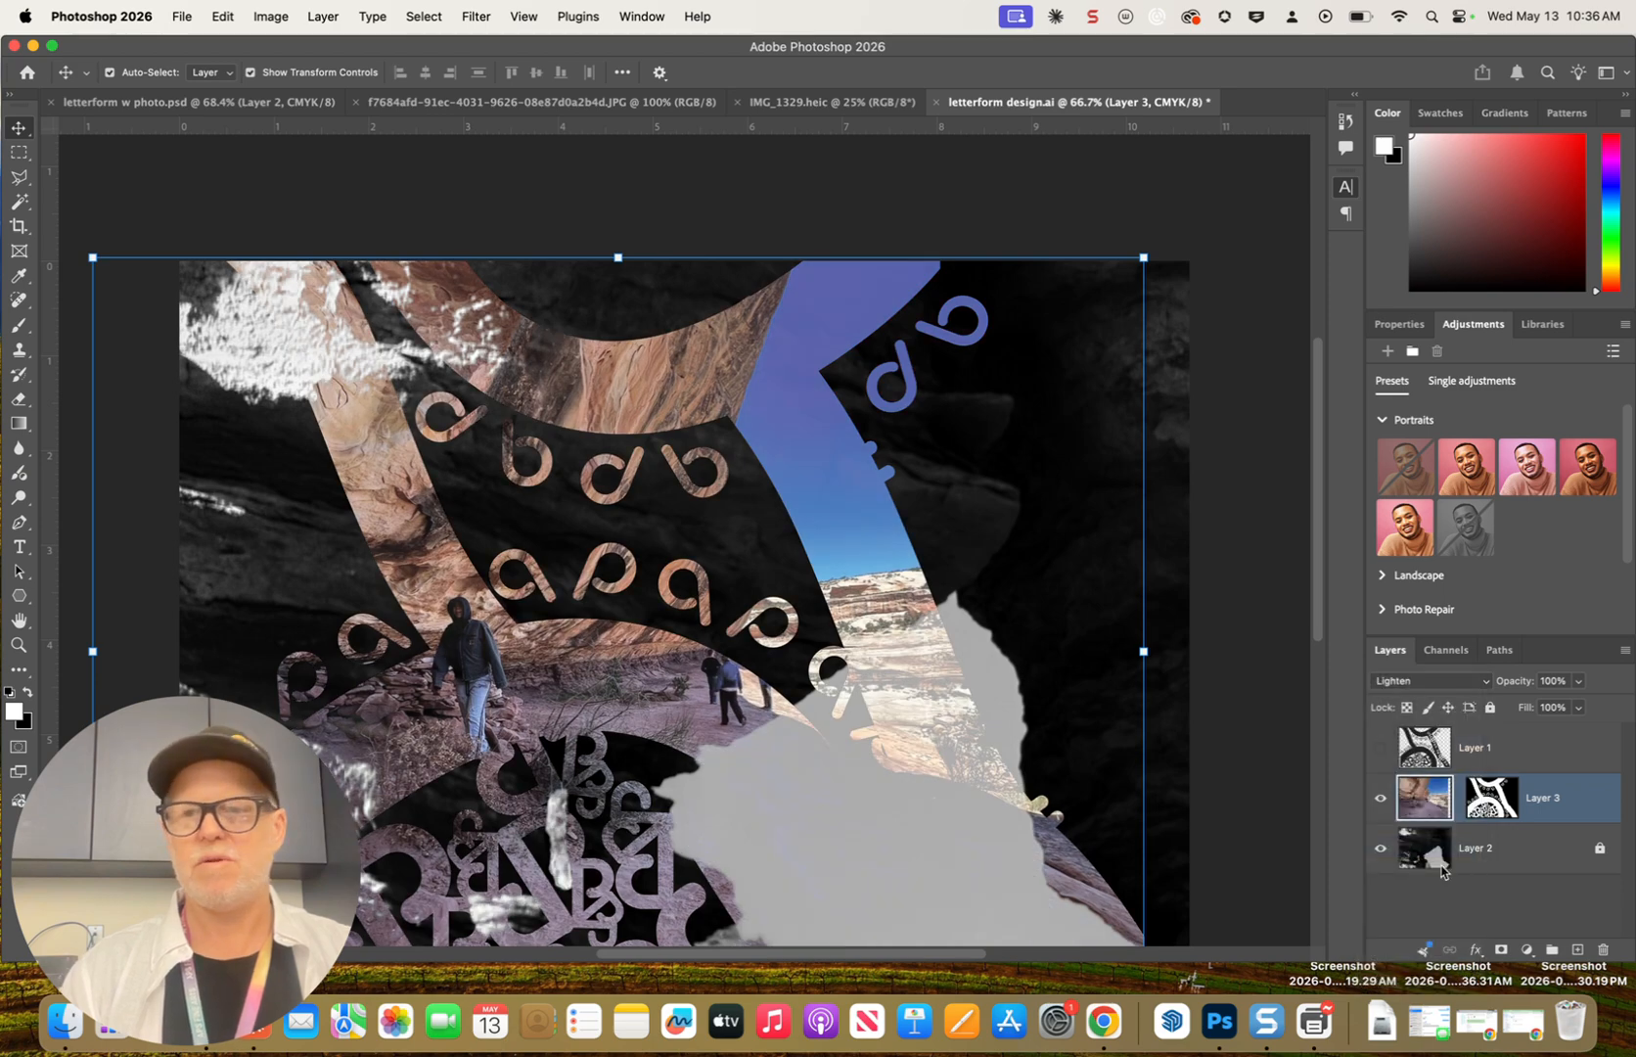
Unlock the black-and-white photo on Layer 2 and toggle its visibility off and on
{"action": "left_click", "coordinate": [1485, 859], "text": "shift"}
{"action": "left_click", "coordinate": [1488, 859]}
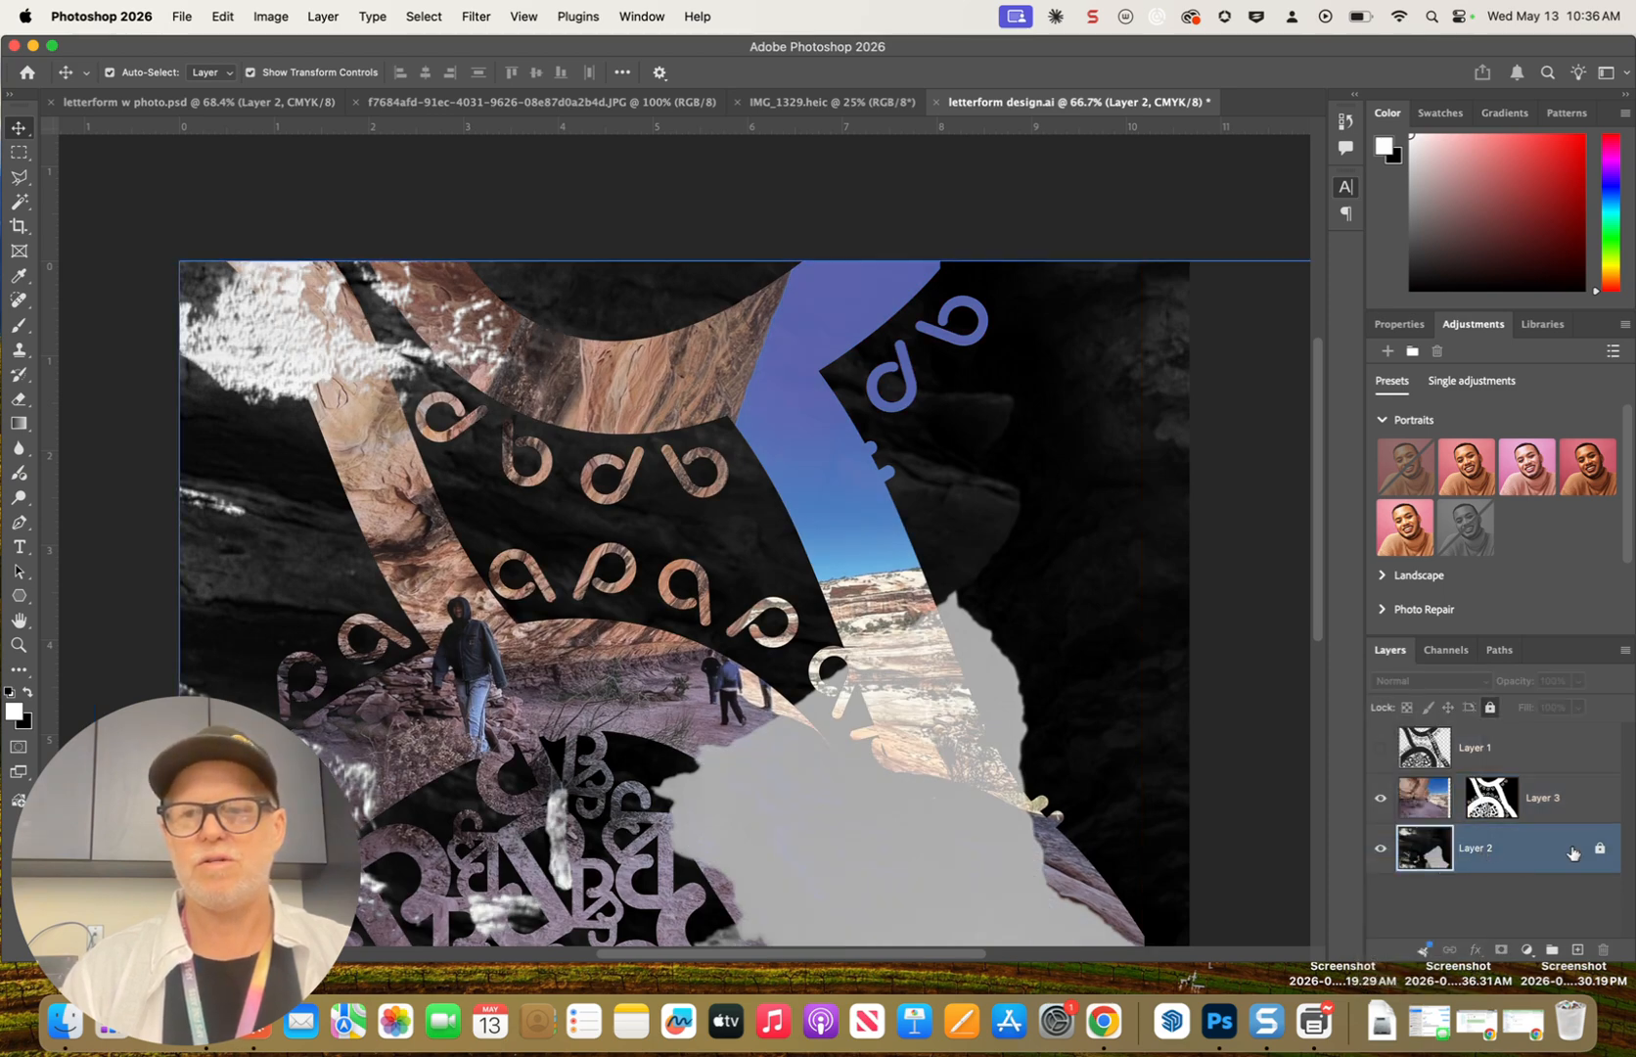
{"action": "left_click", "coordinate": [1490, 709]}
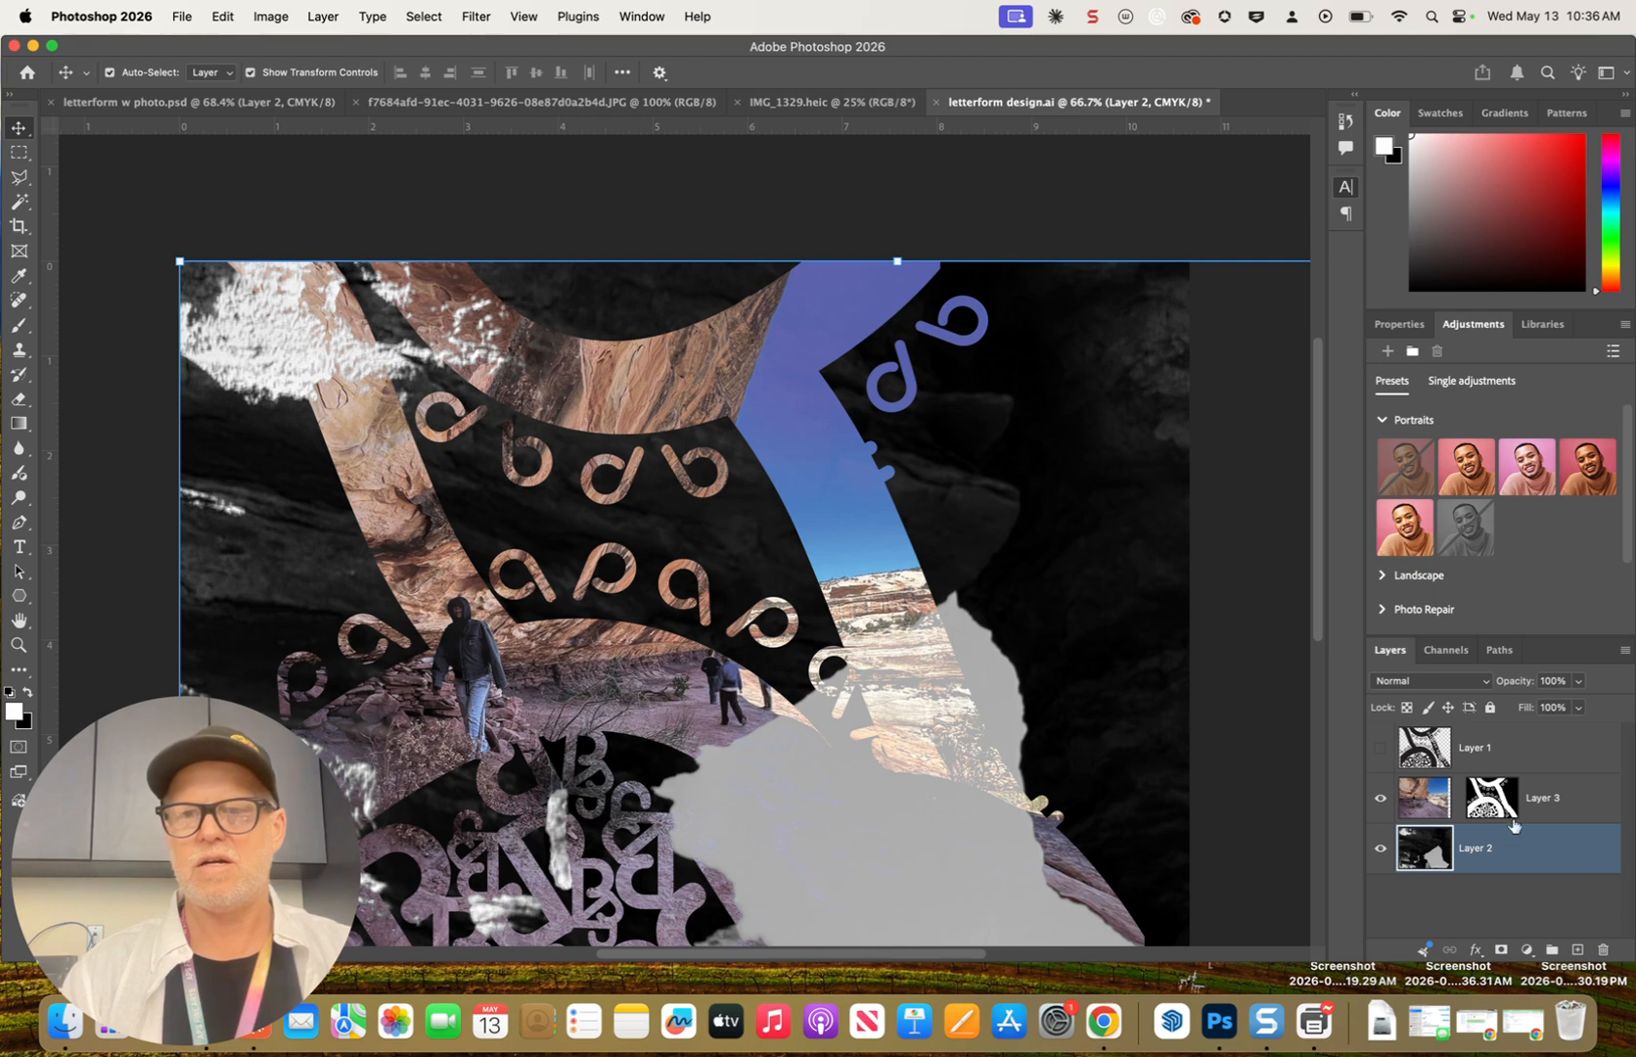
{"action": "left_click", "coordinate": [1452, 685]}
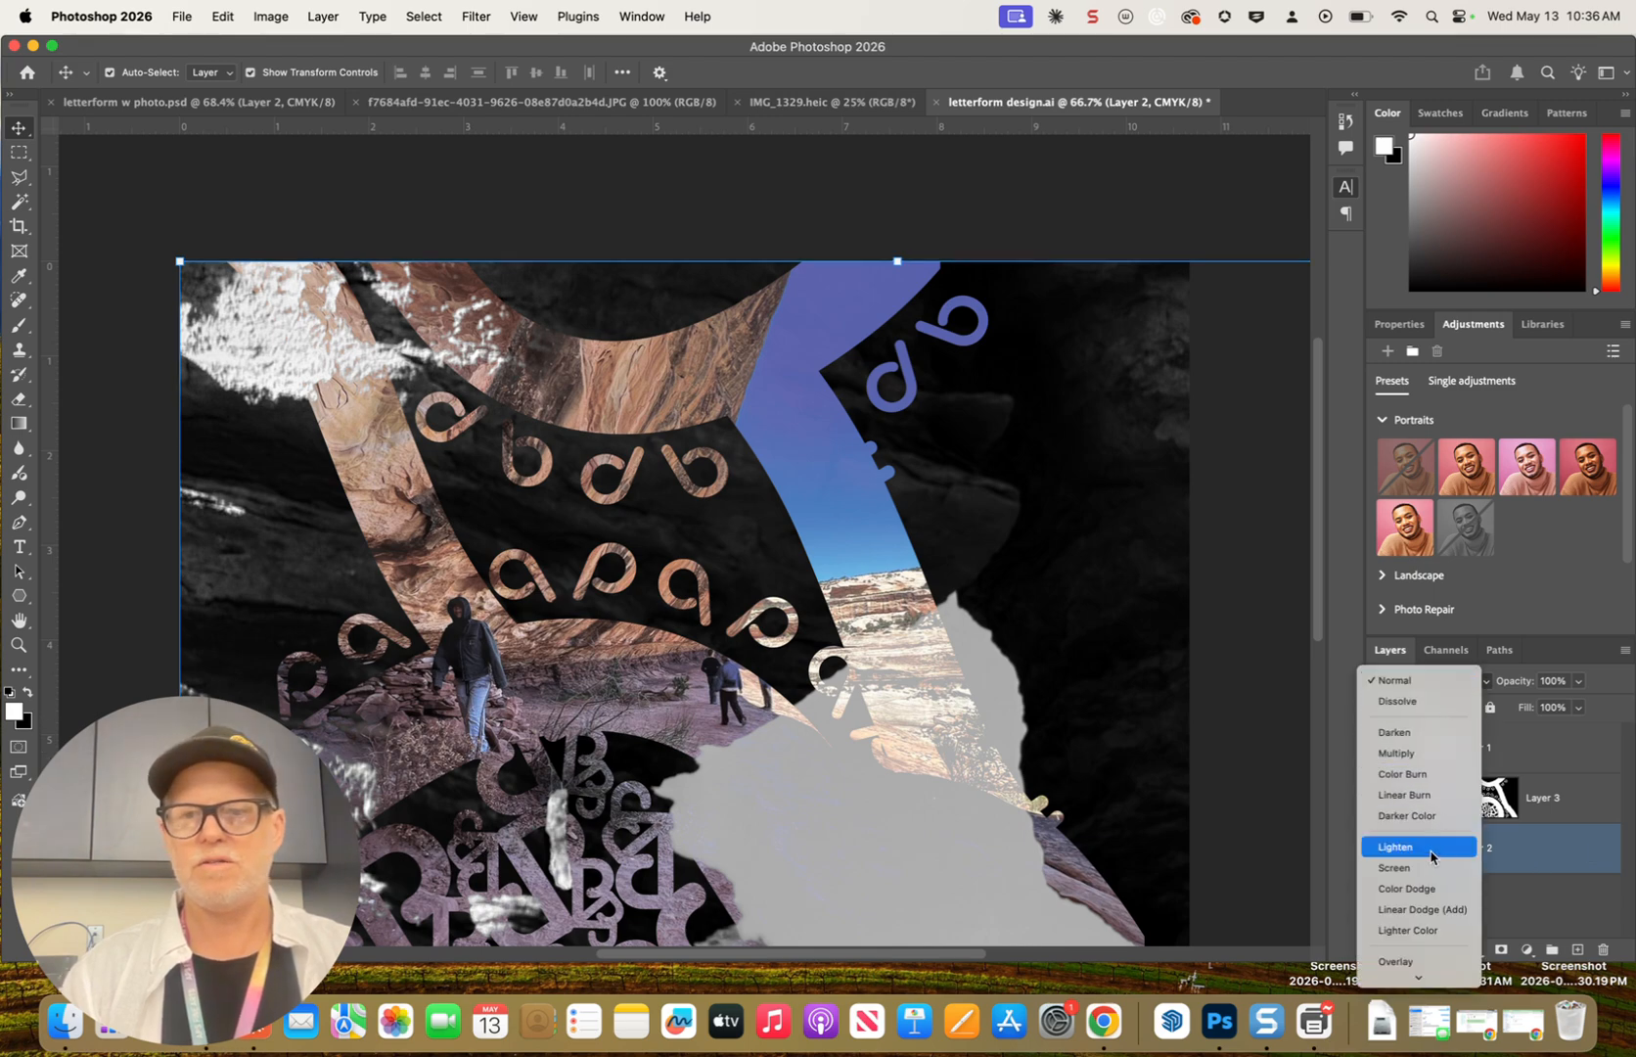
{"action": "left_click", "coordinate": [1502, 857]}
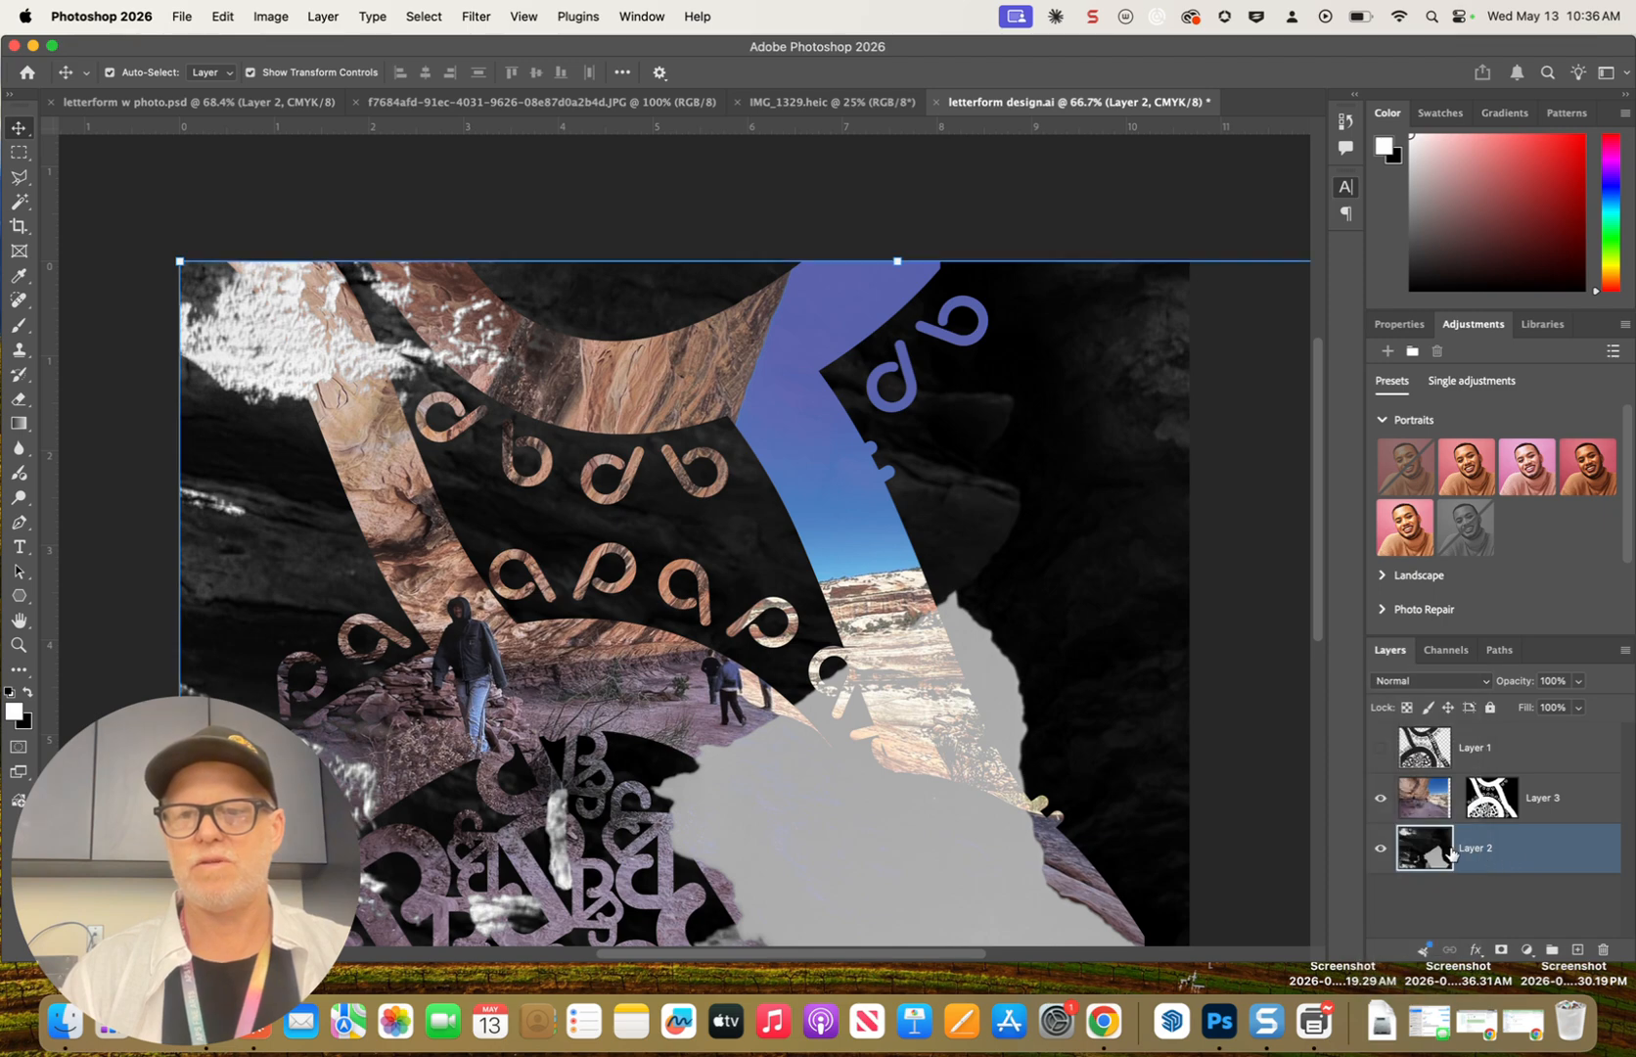
{"action": "left_click", "coordinate": [1381, 848]}
{"action": "left_click", "coordinate": [1381, 848]}
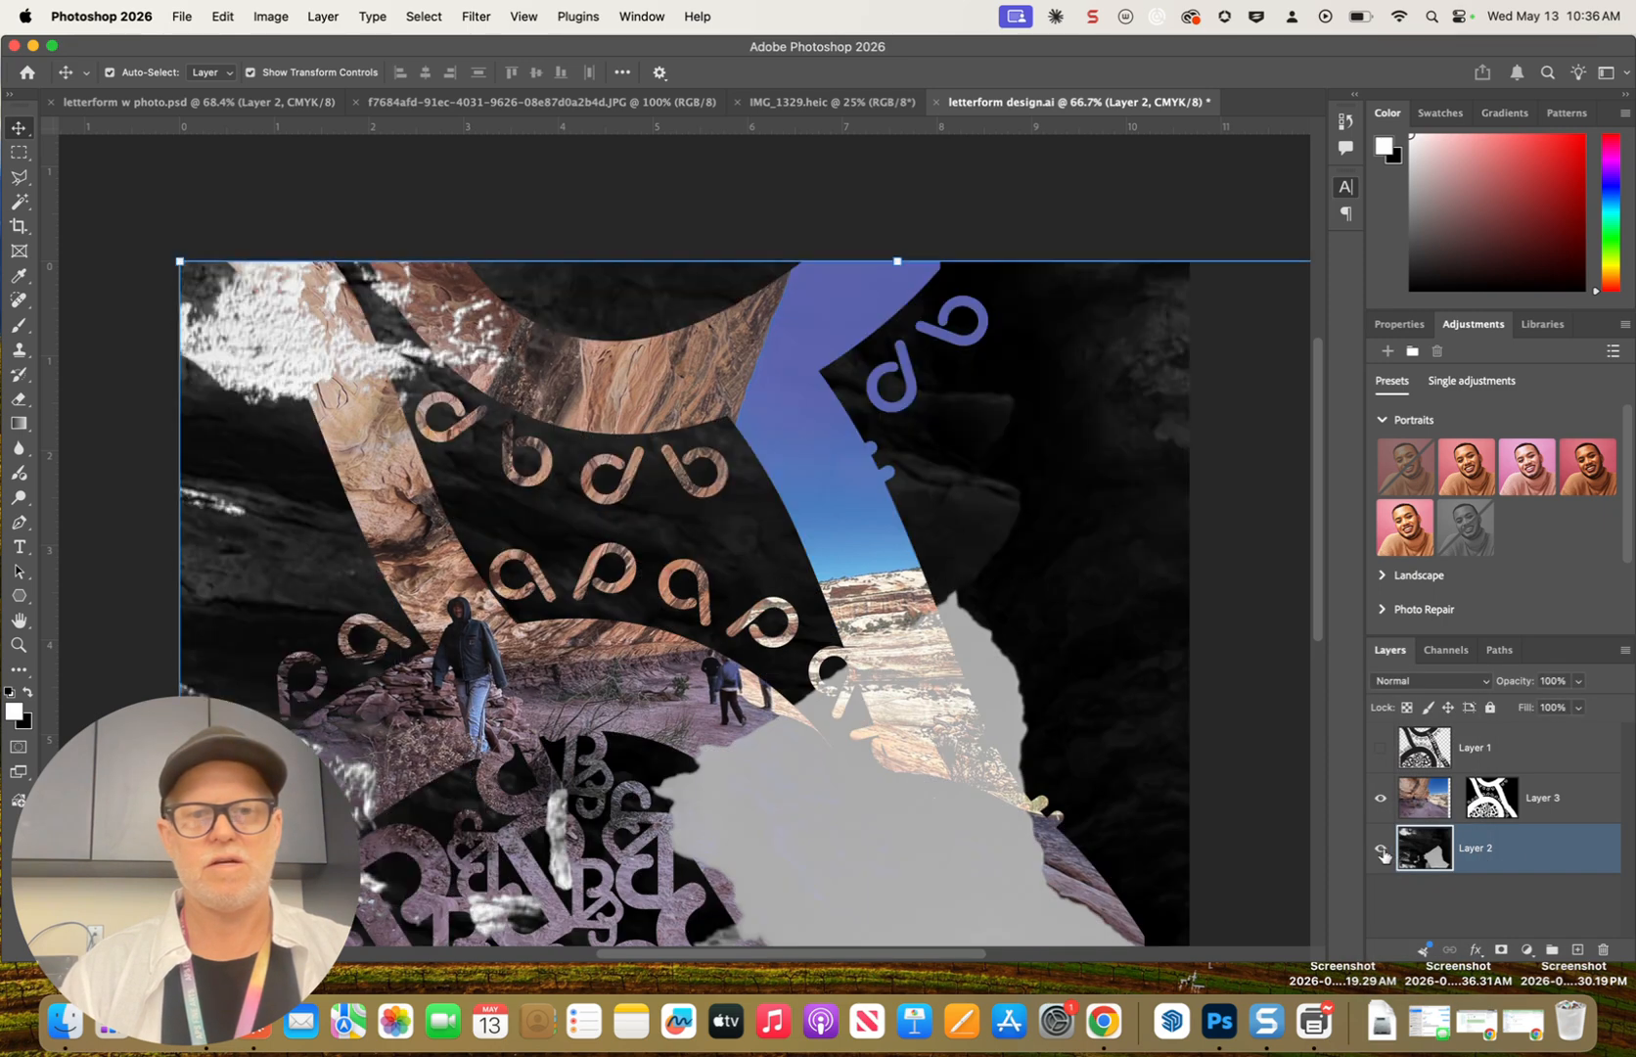
Try the Multiply and Hard Light blend modes on the black-and-white photo on Layer 2
{"action": "left_click", "coordinate": [1446, 682]}
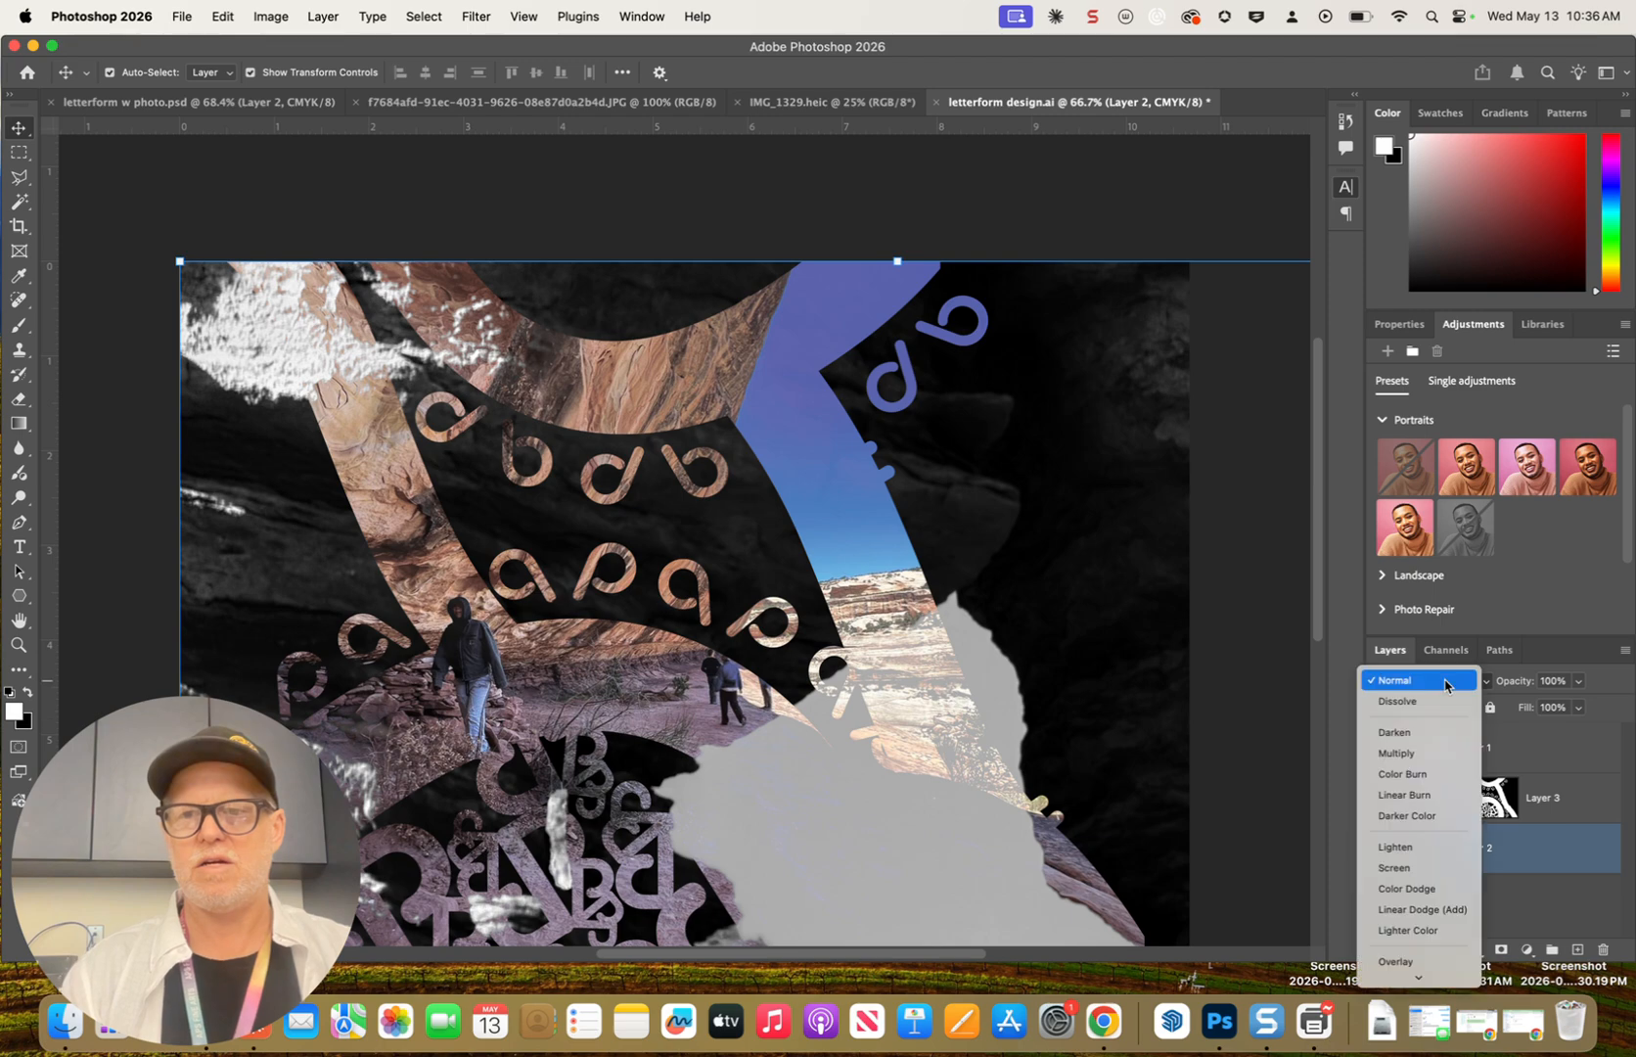
{"action": "left_click", "coordinate": [1430, 752]}
{"action": "left_click", "coordinate": [1453, 794], "text": "shift"}
{"action": "left_click", "coordinate": [1493, 847]}
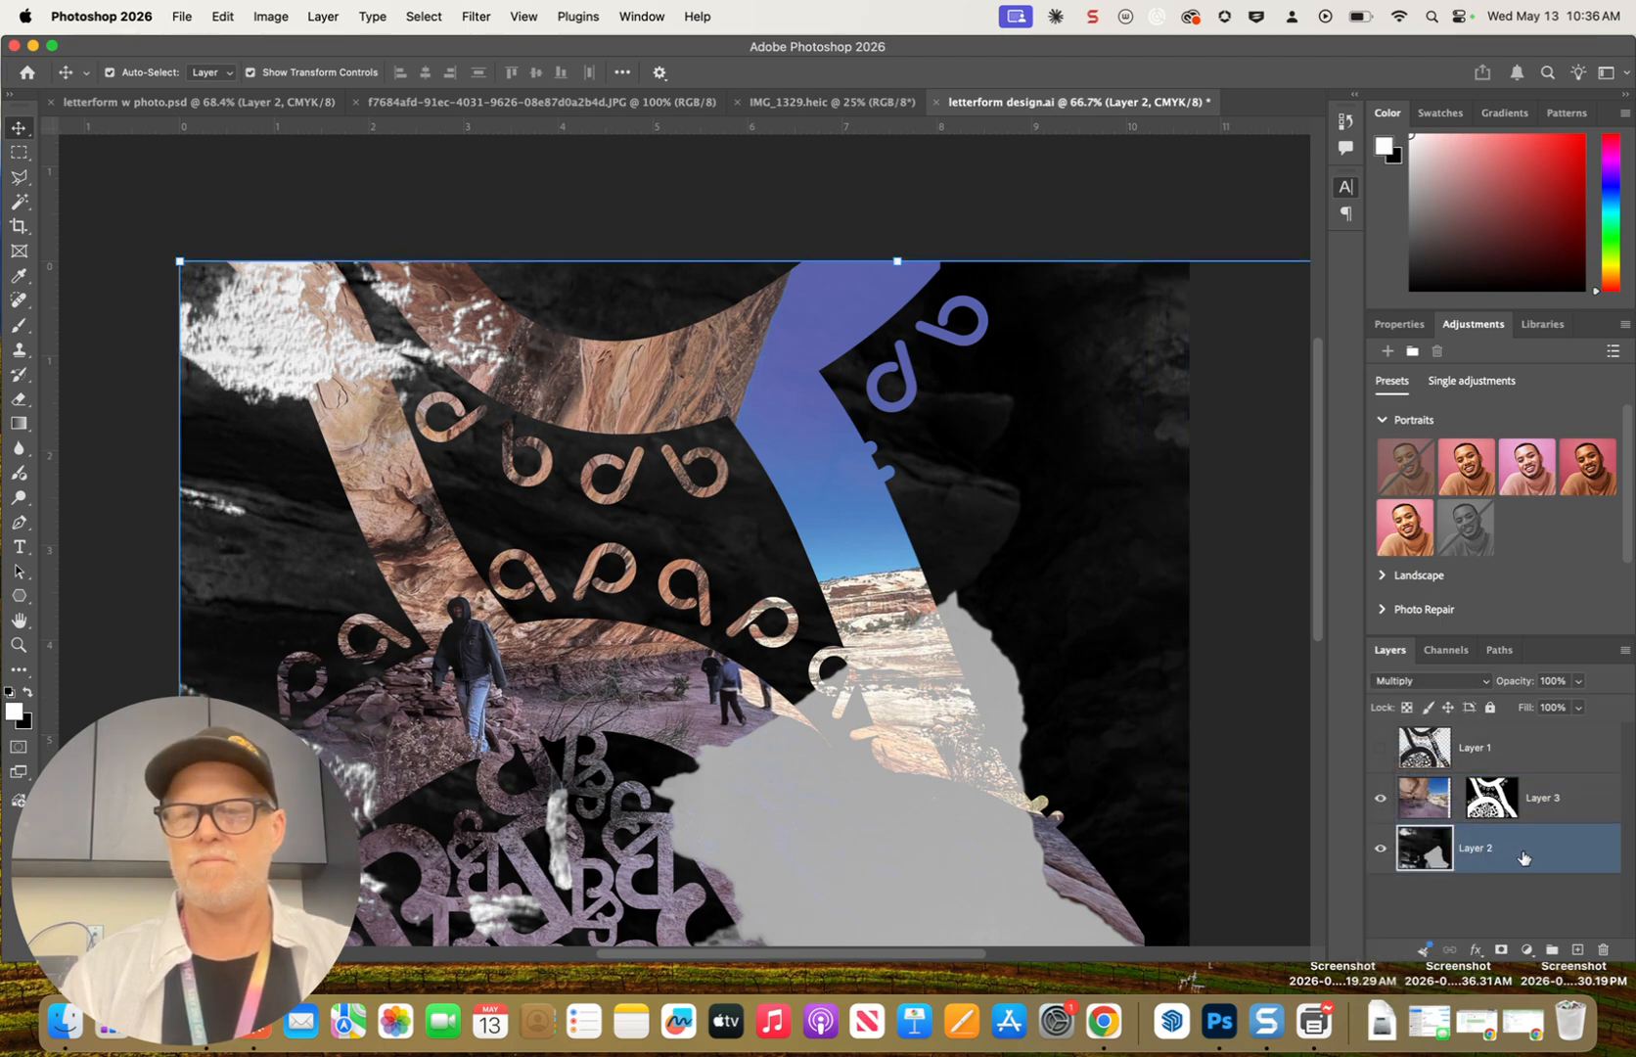
{"action": "left_click", "coordinate": [1482, 682]}
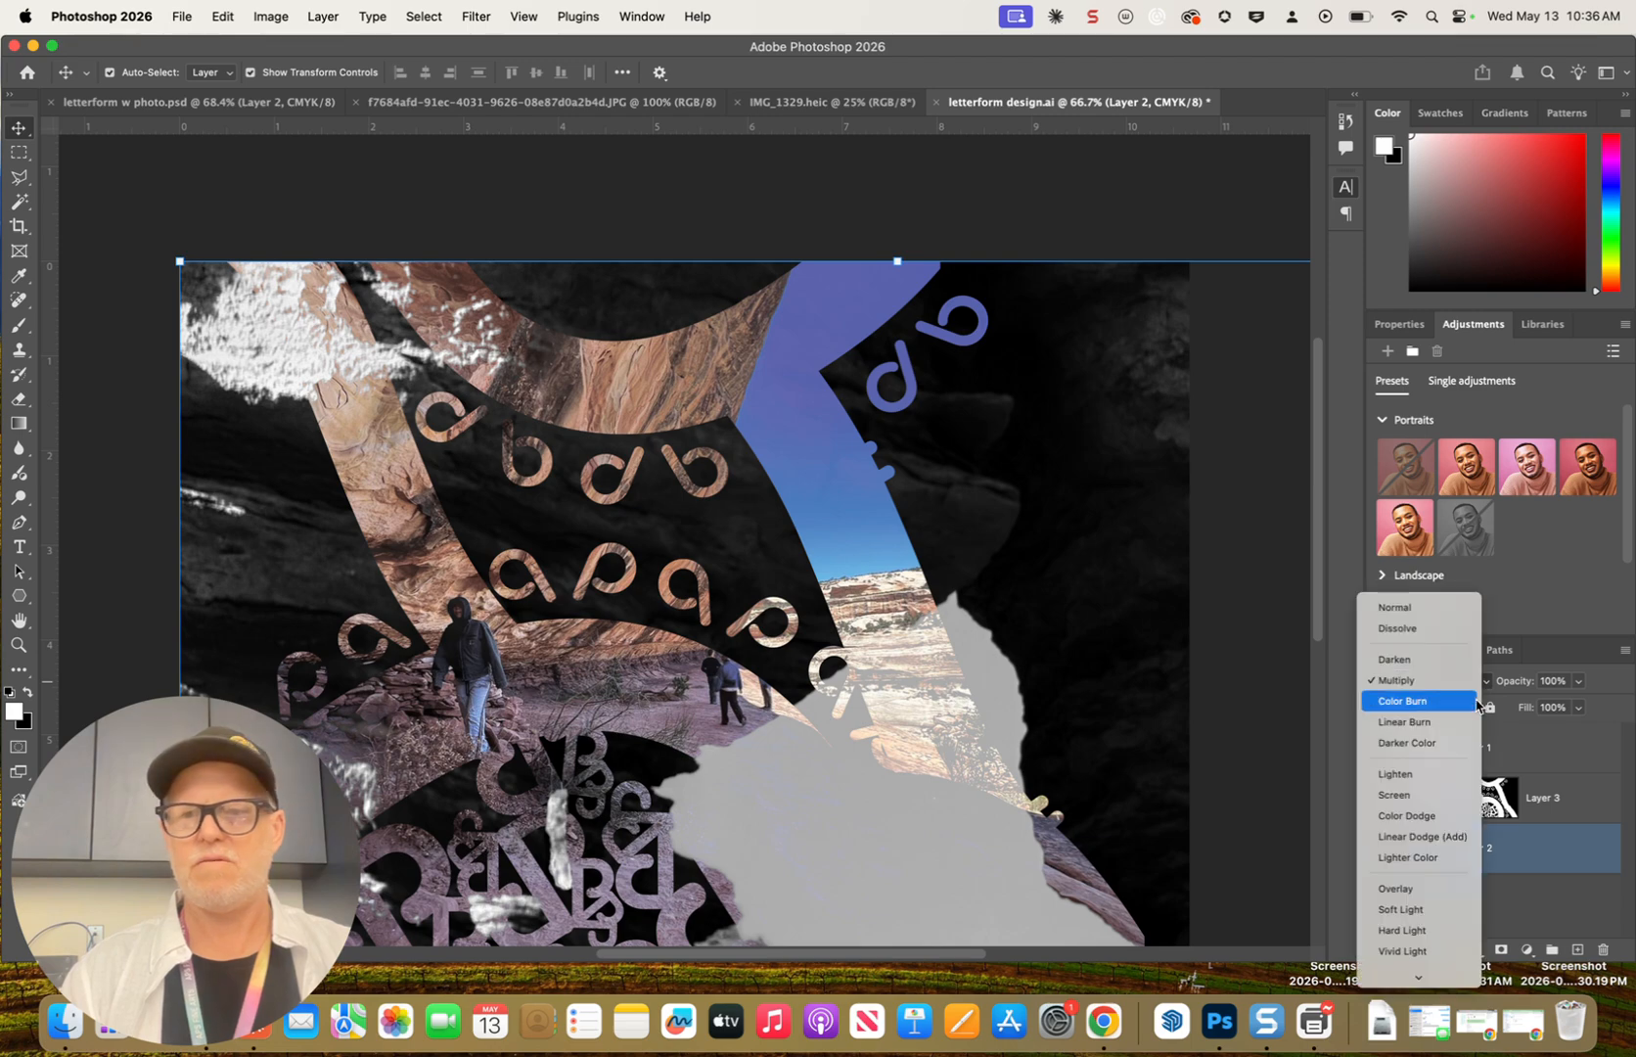
{"action": "left_click", "coordinate": [1416, 931]}
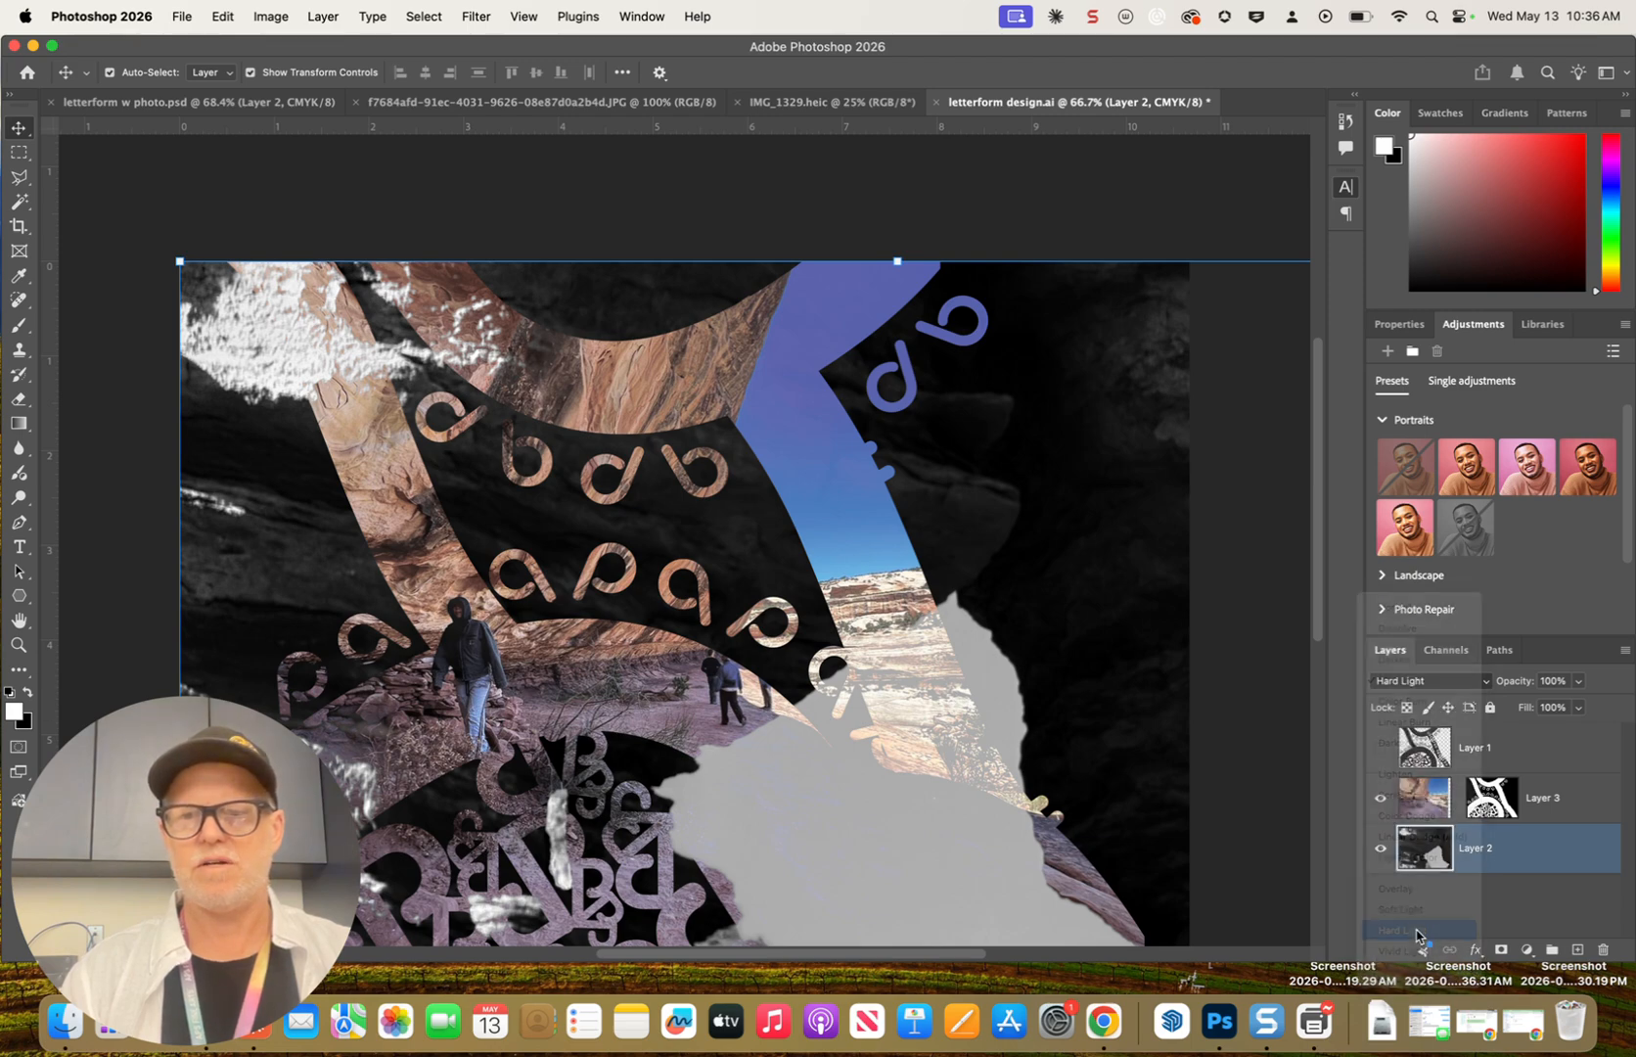
{"action": "mouse_move", "coordinate": [1516, 847]}
{"action": "left_mouse_down"}
{"action": "mouse_move", "coordinate": [1511, 783]}
{"action": "mouse_move", "coordinate": [1522, 861]}
{"action": "left_mouse_up"}
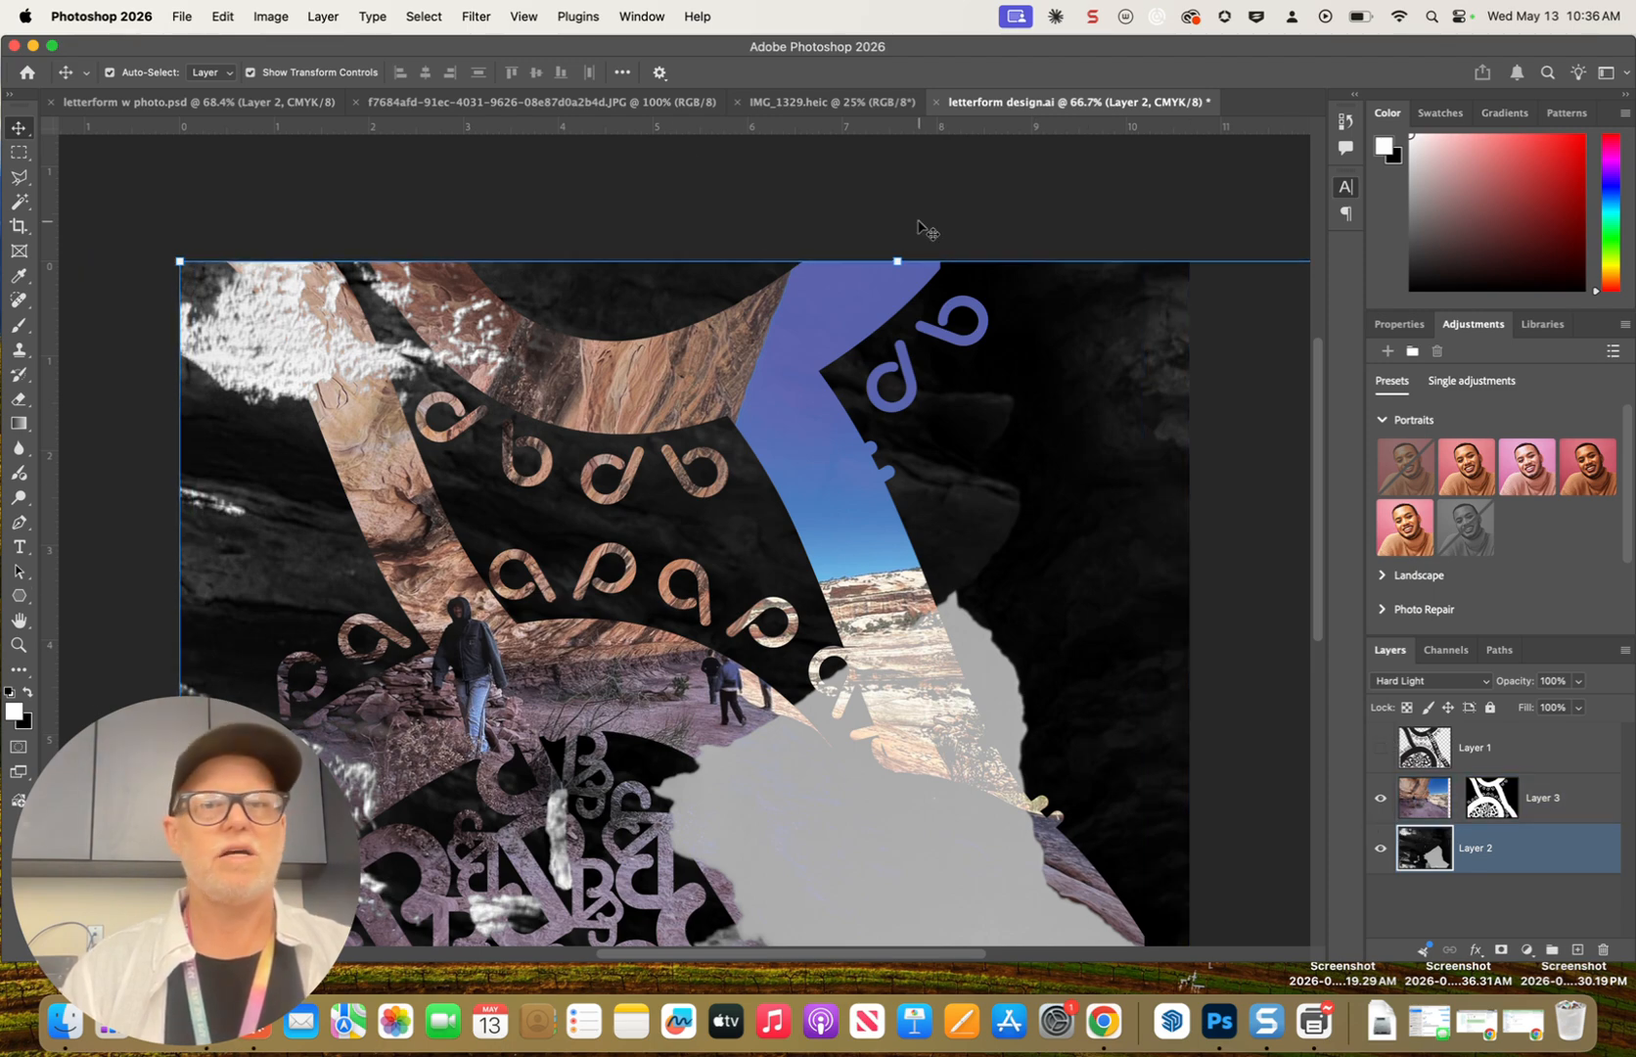
Examine the order and masks of Layers 2 and 3 in the finished letterform w photo.psd document
{"action": "left_click", "coordinate": [249, 104]}
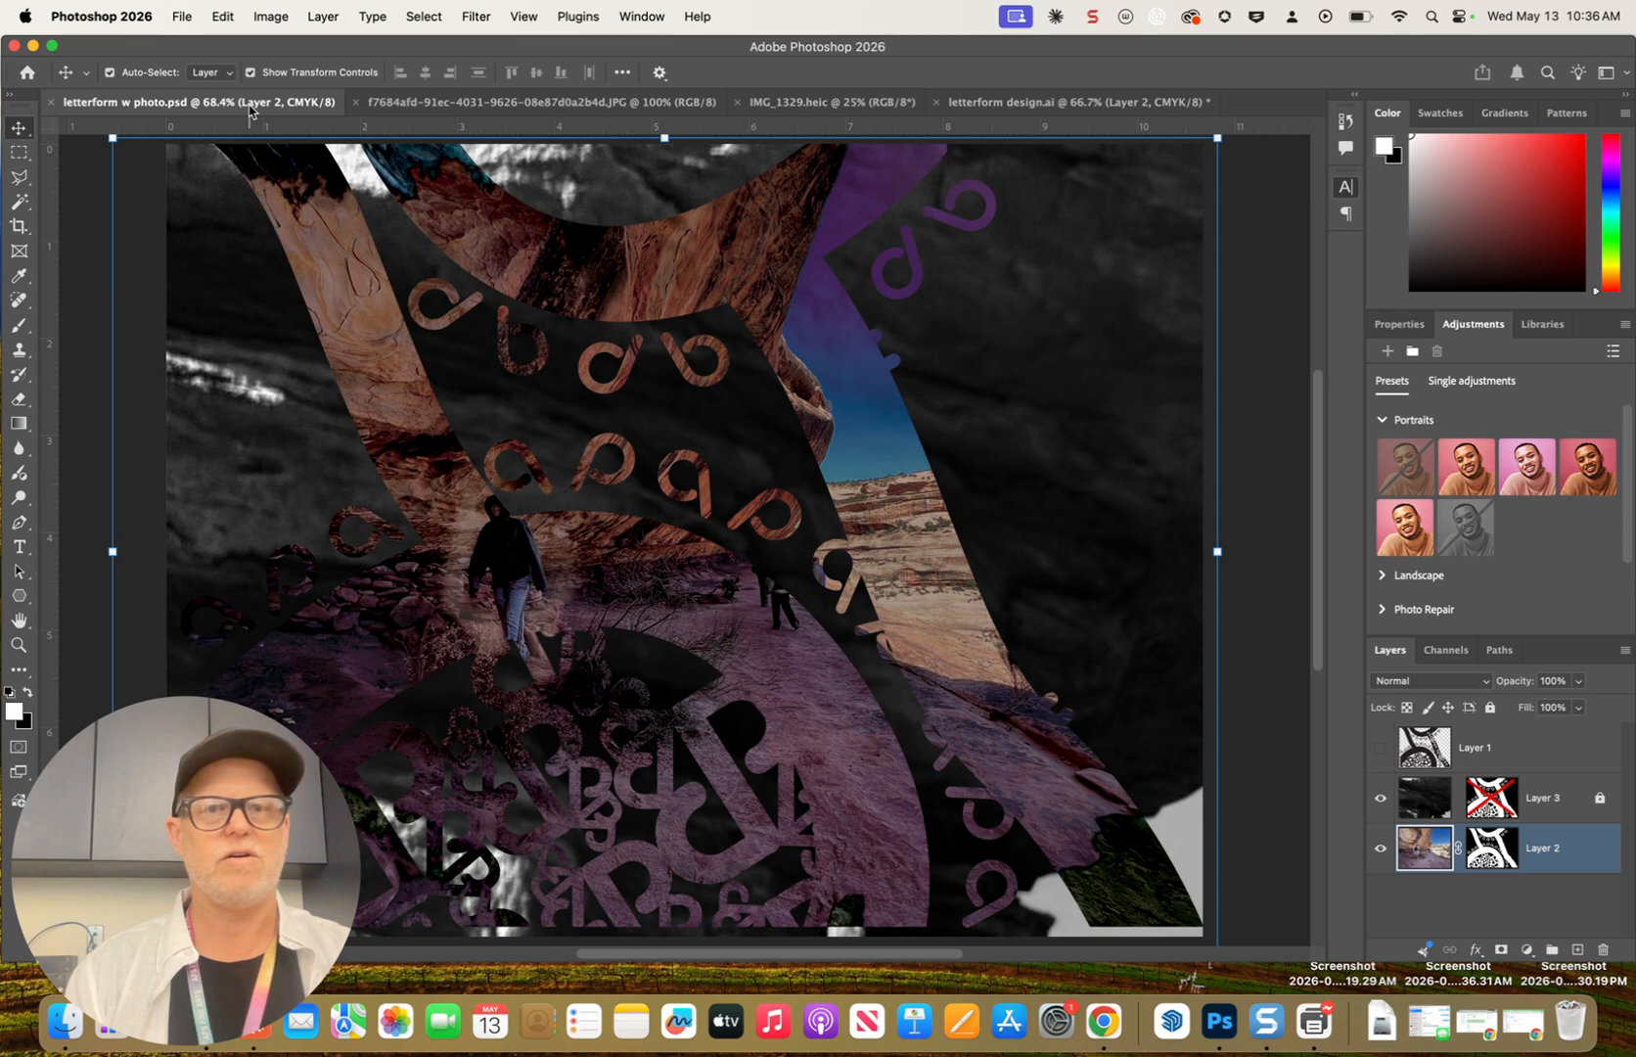
{"action": "left_click", "coordinate": [1427, 822], "text": "shift"}
{"action": "left_click", "coordinate": [1430, 853]}
{"action": "left_click", "coordinate": [1434, 790], "text": "shift"}
{"action": "left_click", "coordinate": [1435, 857]}
{"action": "left_click", "coordinate": [1487, 802], "text": "shift"}
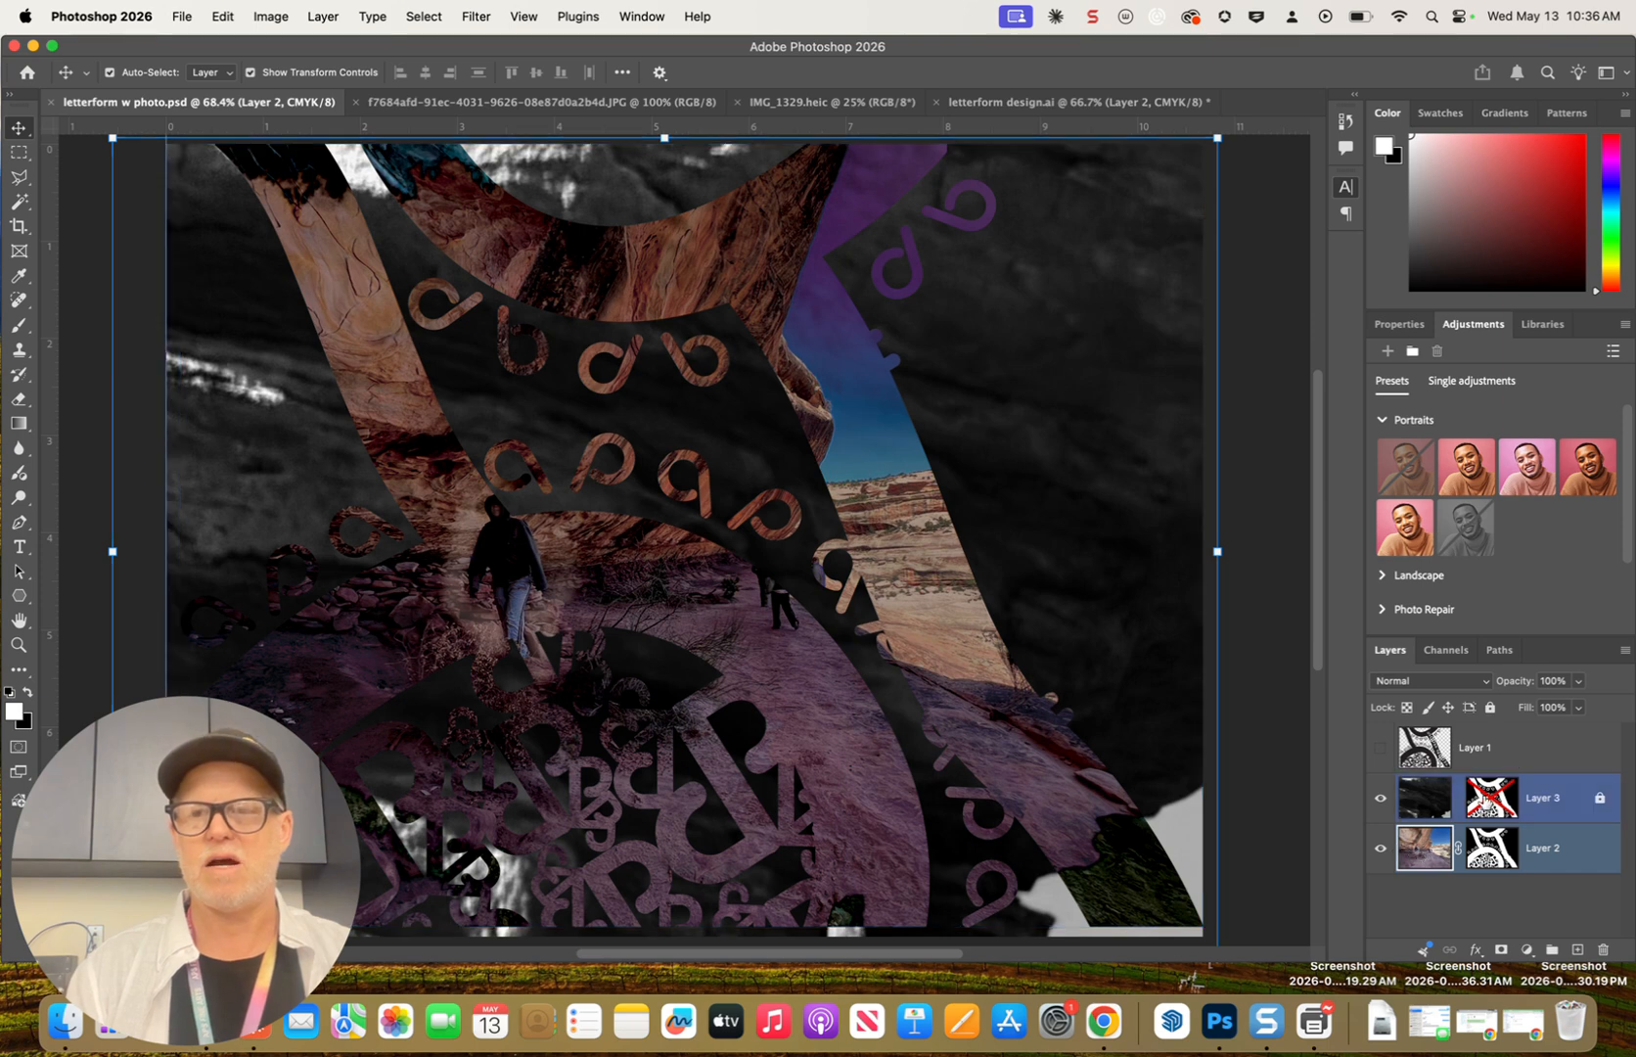
{"action": "left_click", "coordinate": [1586, 808], "text": "super"}
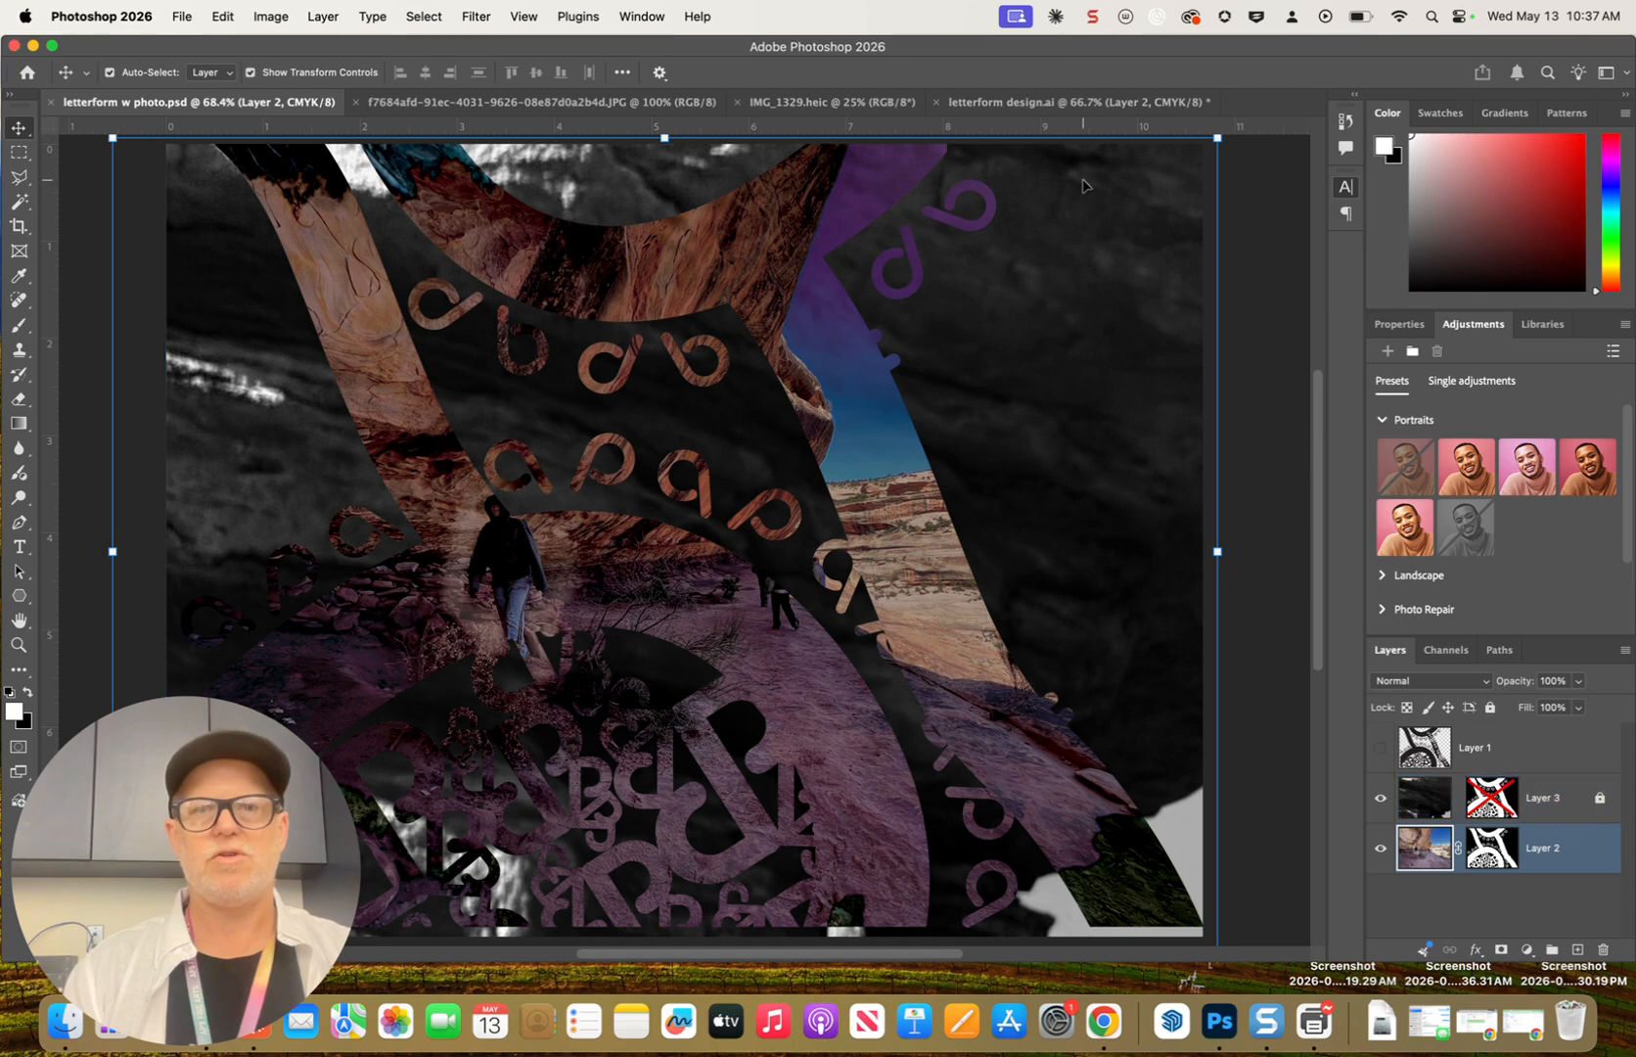
In letterform design.ai, move Layer 2 above Layer 3 and set Layer 3's blend mode to Normal
{"action": "left_click", "coordinate": [1045, 102]}
{"action": "left_click_drag", "start_coordinate": [1524, 848], "coordinate": [1488, 827]}
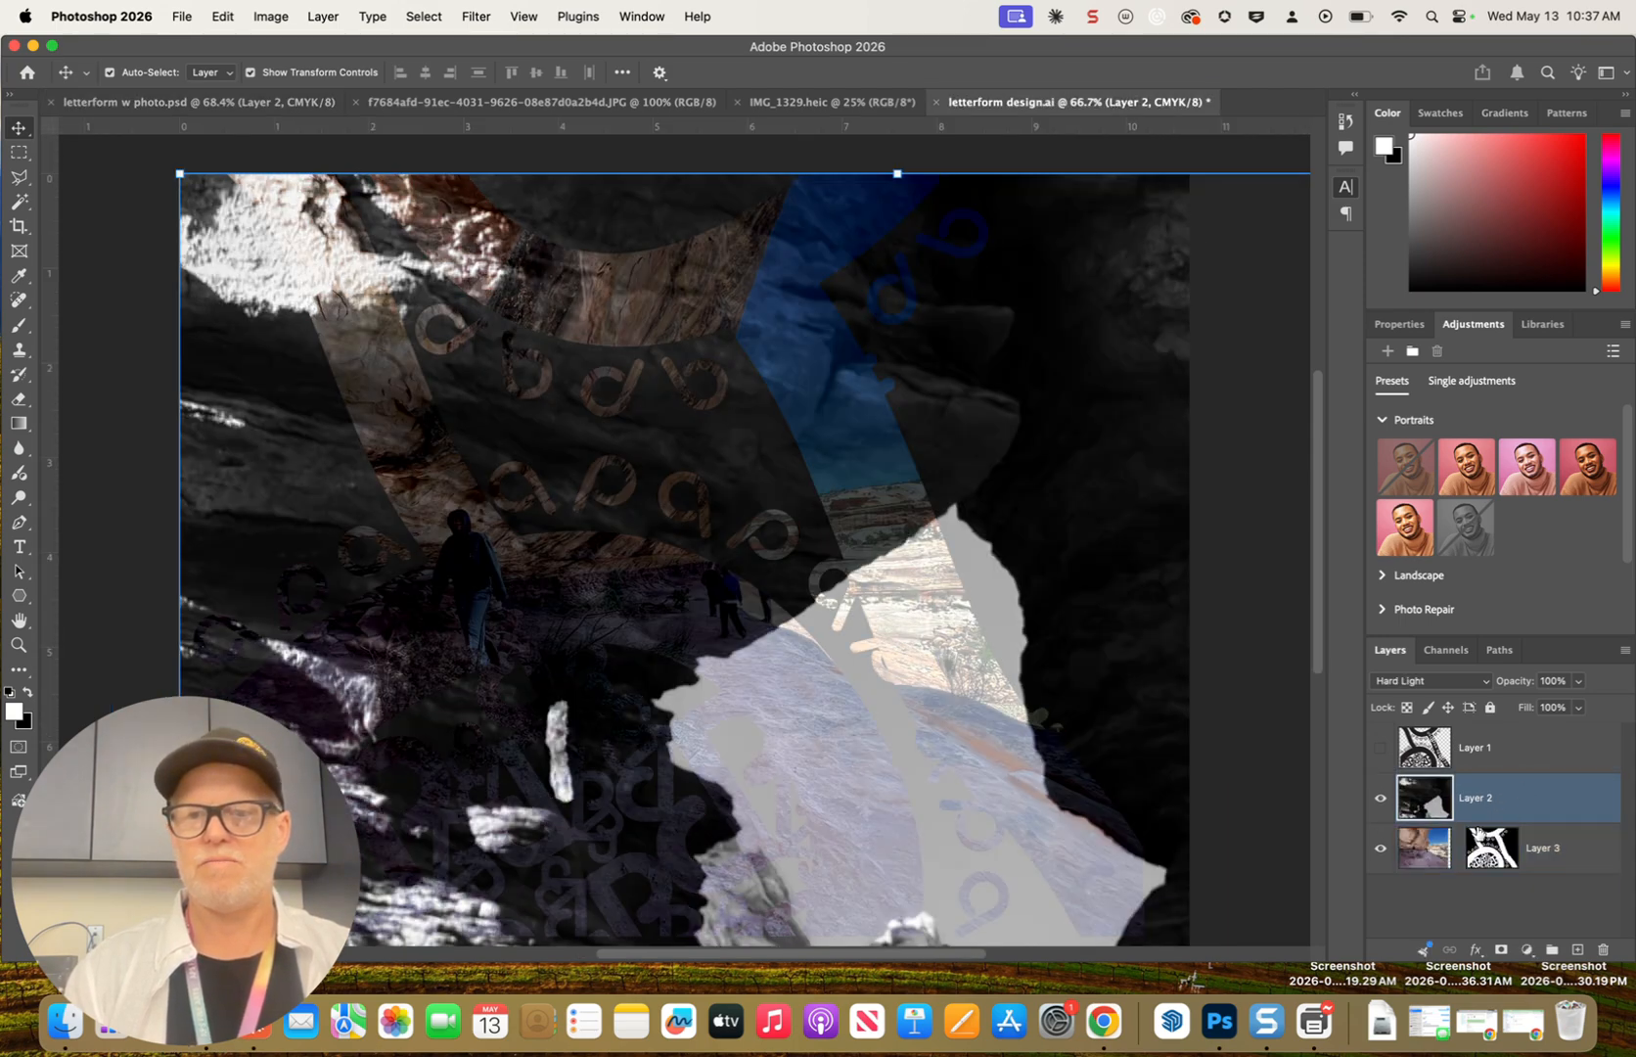
{"action": "left_click", "coordinate": [1440, 847]}
{"action": "left_click", "coordinate": [1435, 682]}
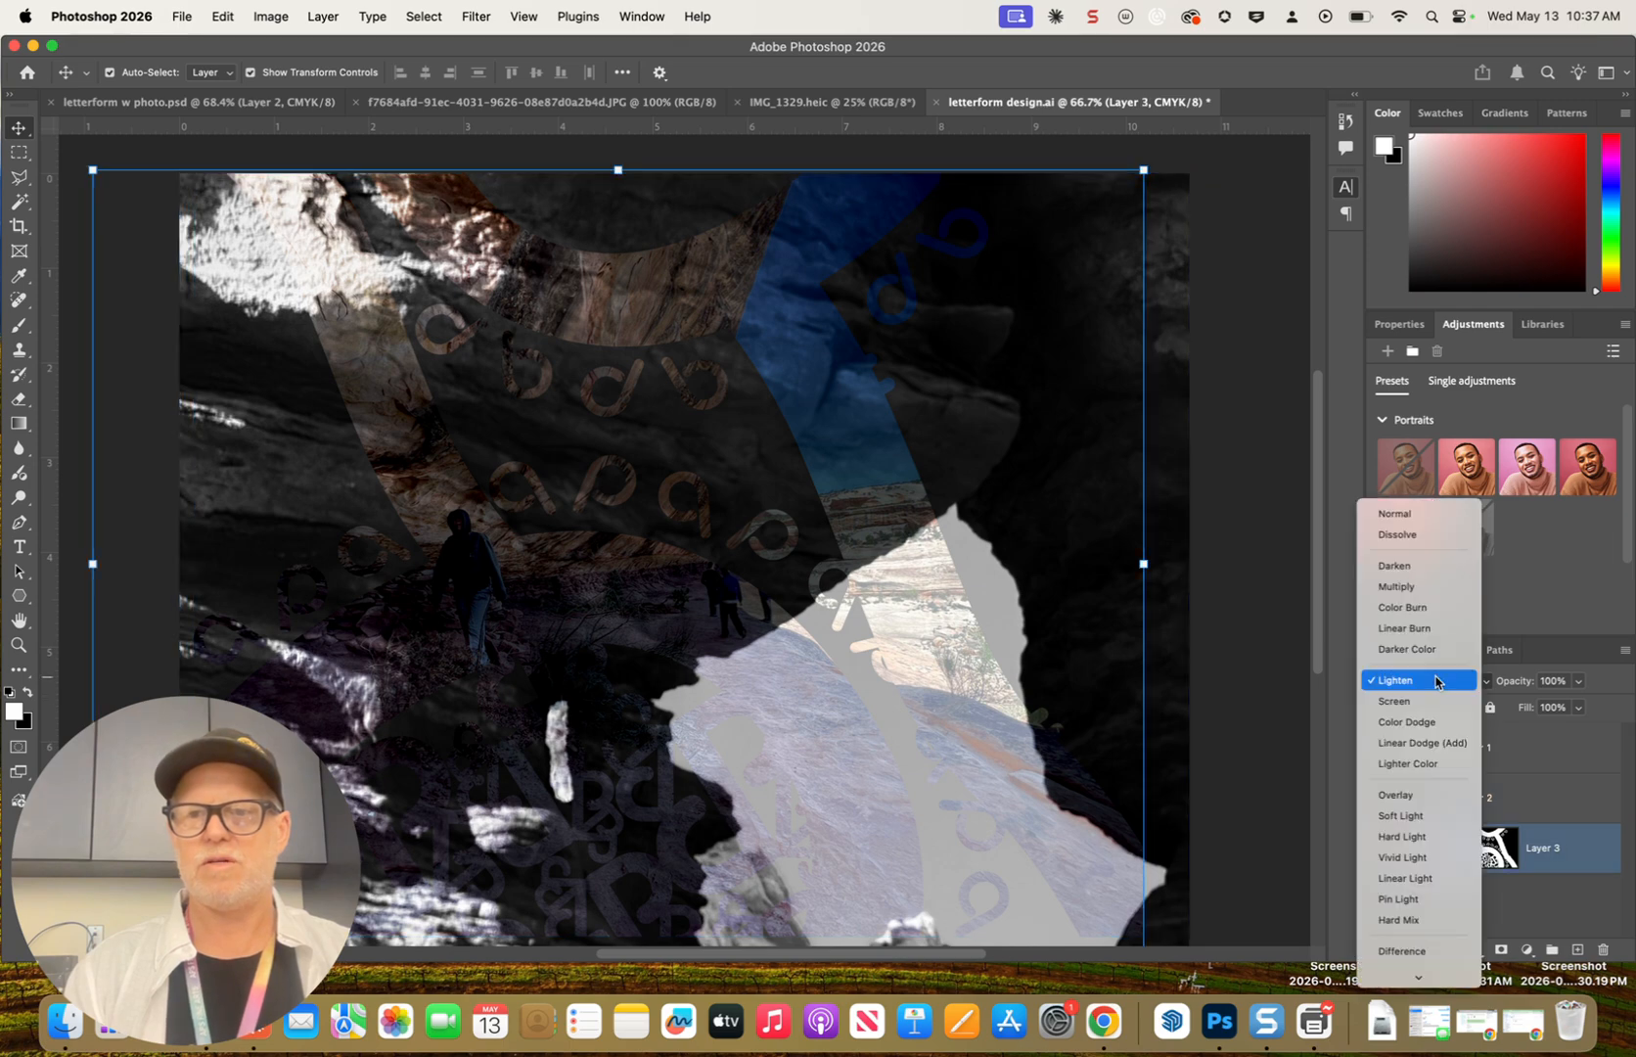
{"action": "left_click", "coordinate": [1425, 514]}
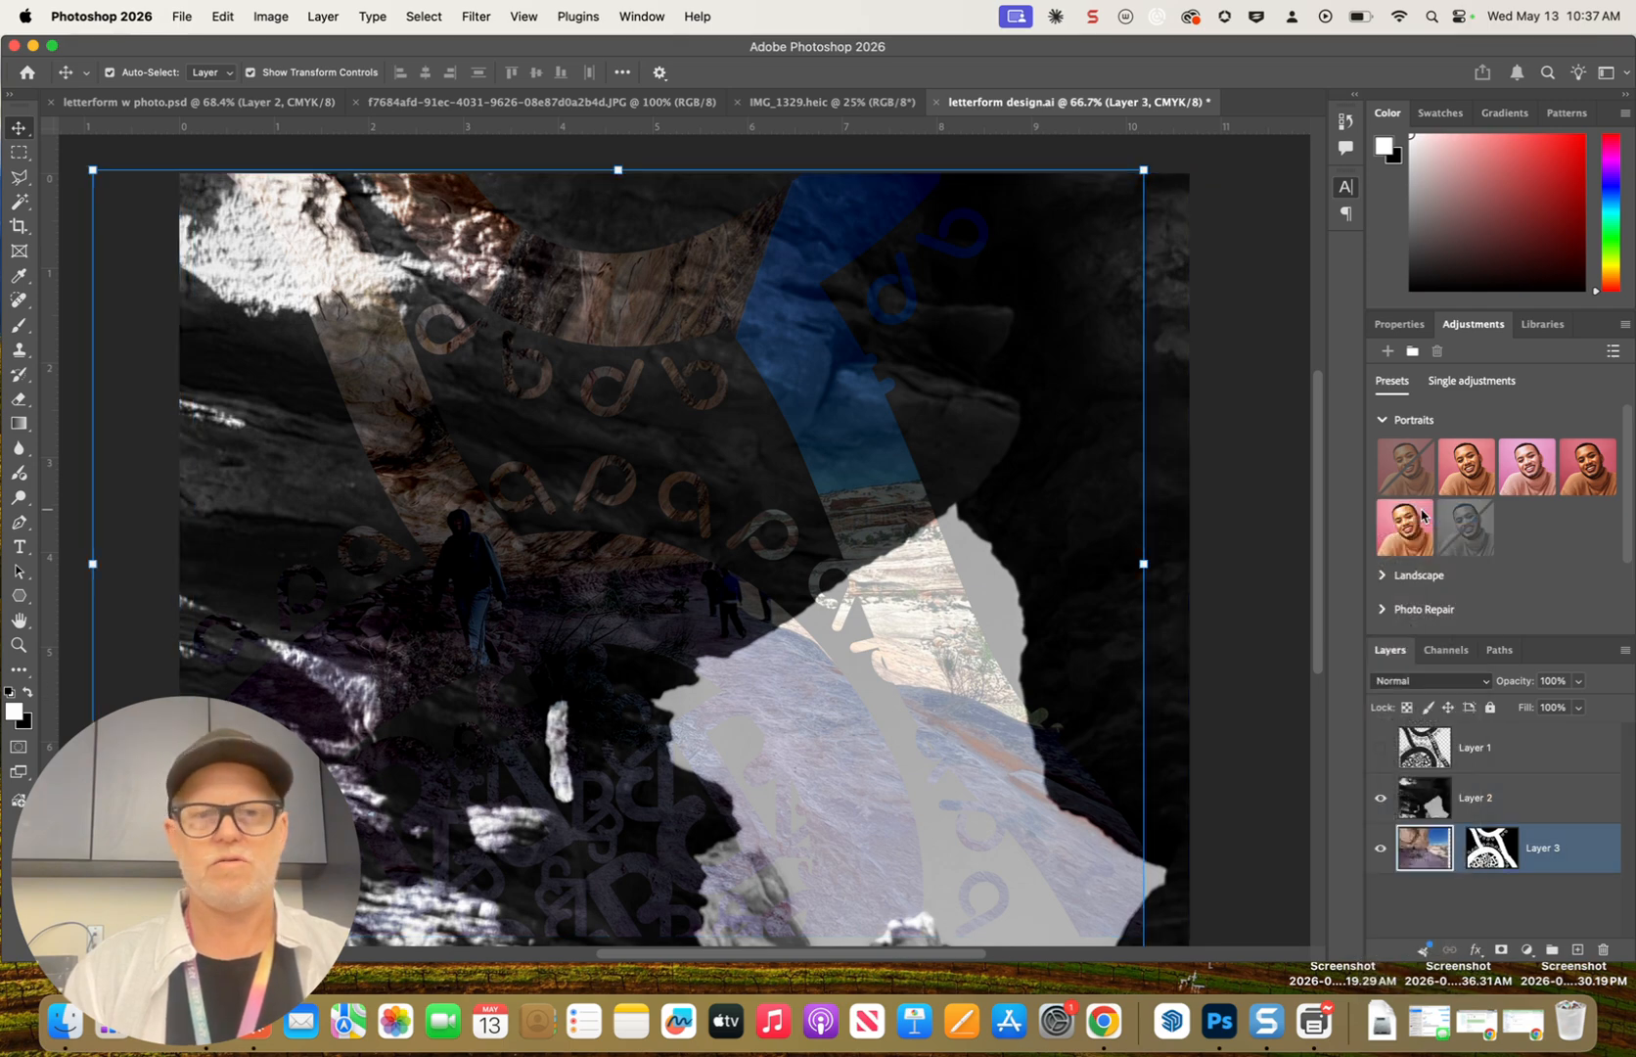
Set the blend mode of the black-and-white photo on Layer 2 to Saturation
{"action": "left_click", "coordinate": [1483, 797]}
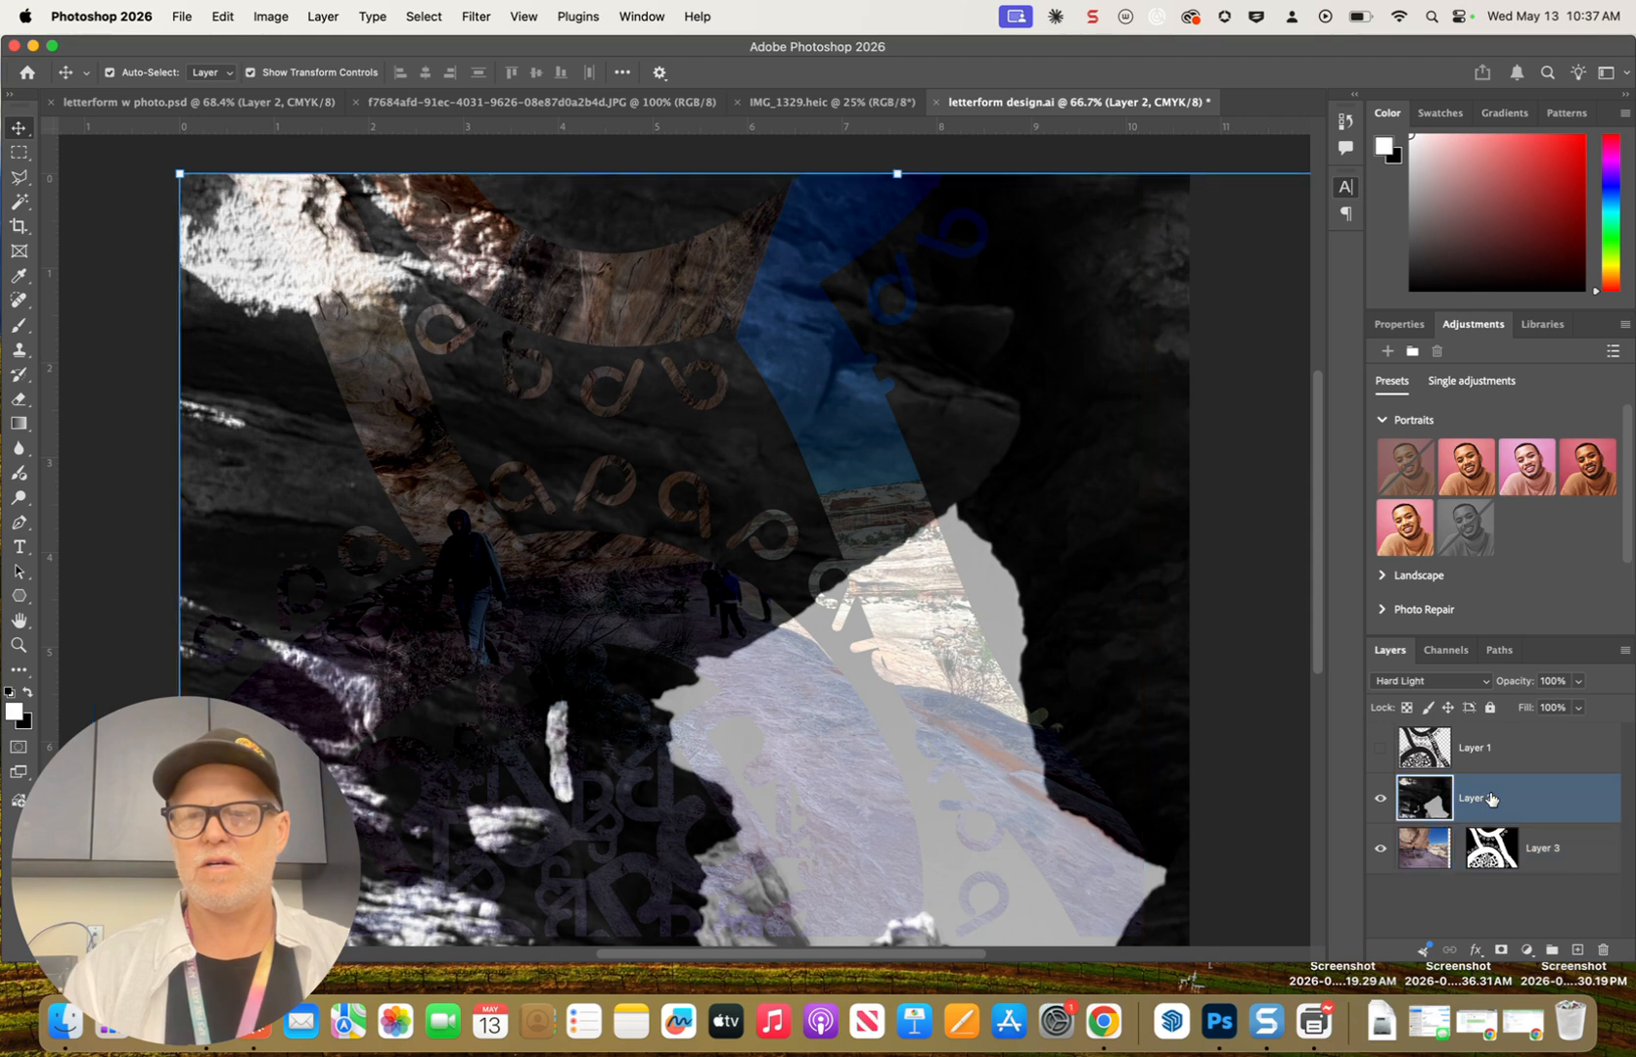
{"action": "left_click", "coordinate": [1485, 685]}
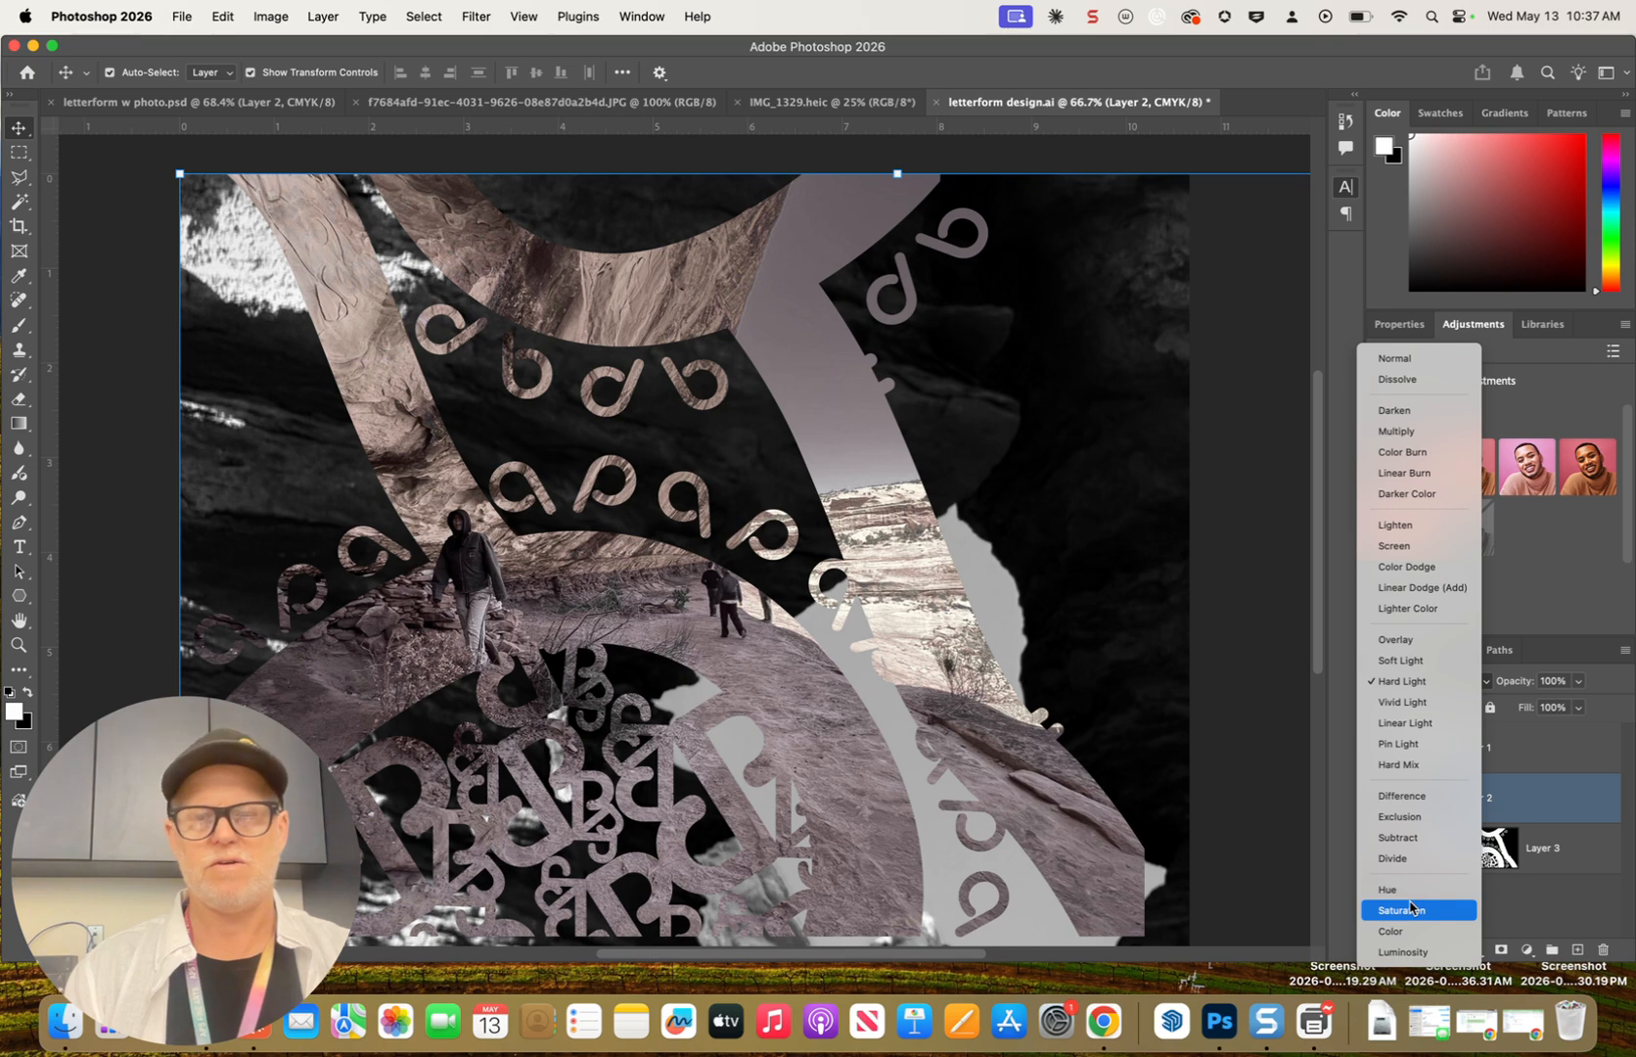
{"action": "left_click", "coordinate": [1411, 907]}
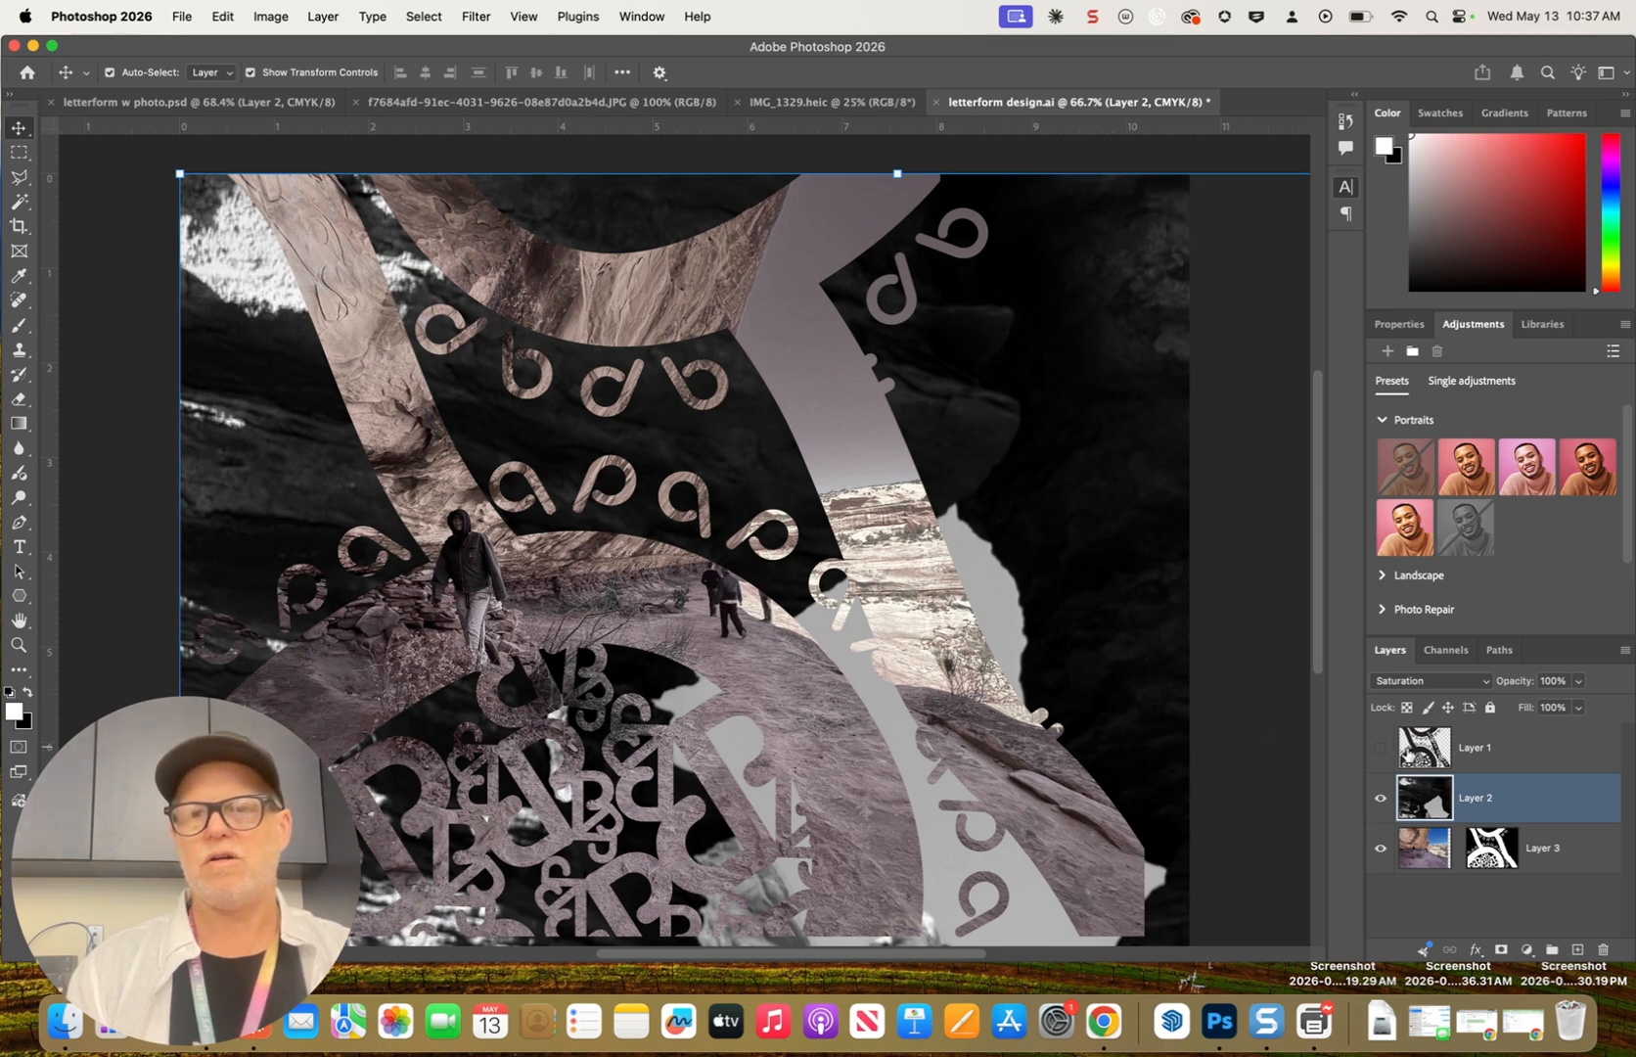
View the letterform artwork on Layer 1 alone, and return to showing only the two photo layers
{"action": "left_click", "coordinate": [1381, 800]}
{"action": "left_click", "coordinate": [1380, 854]}
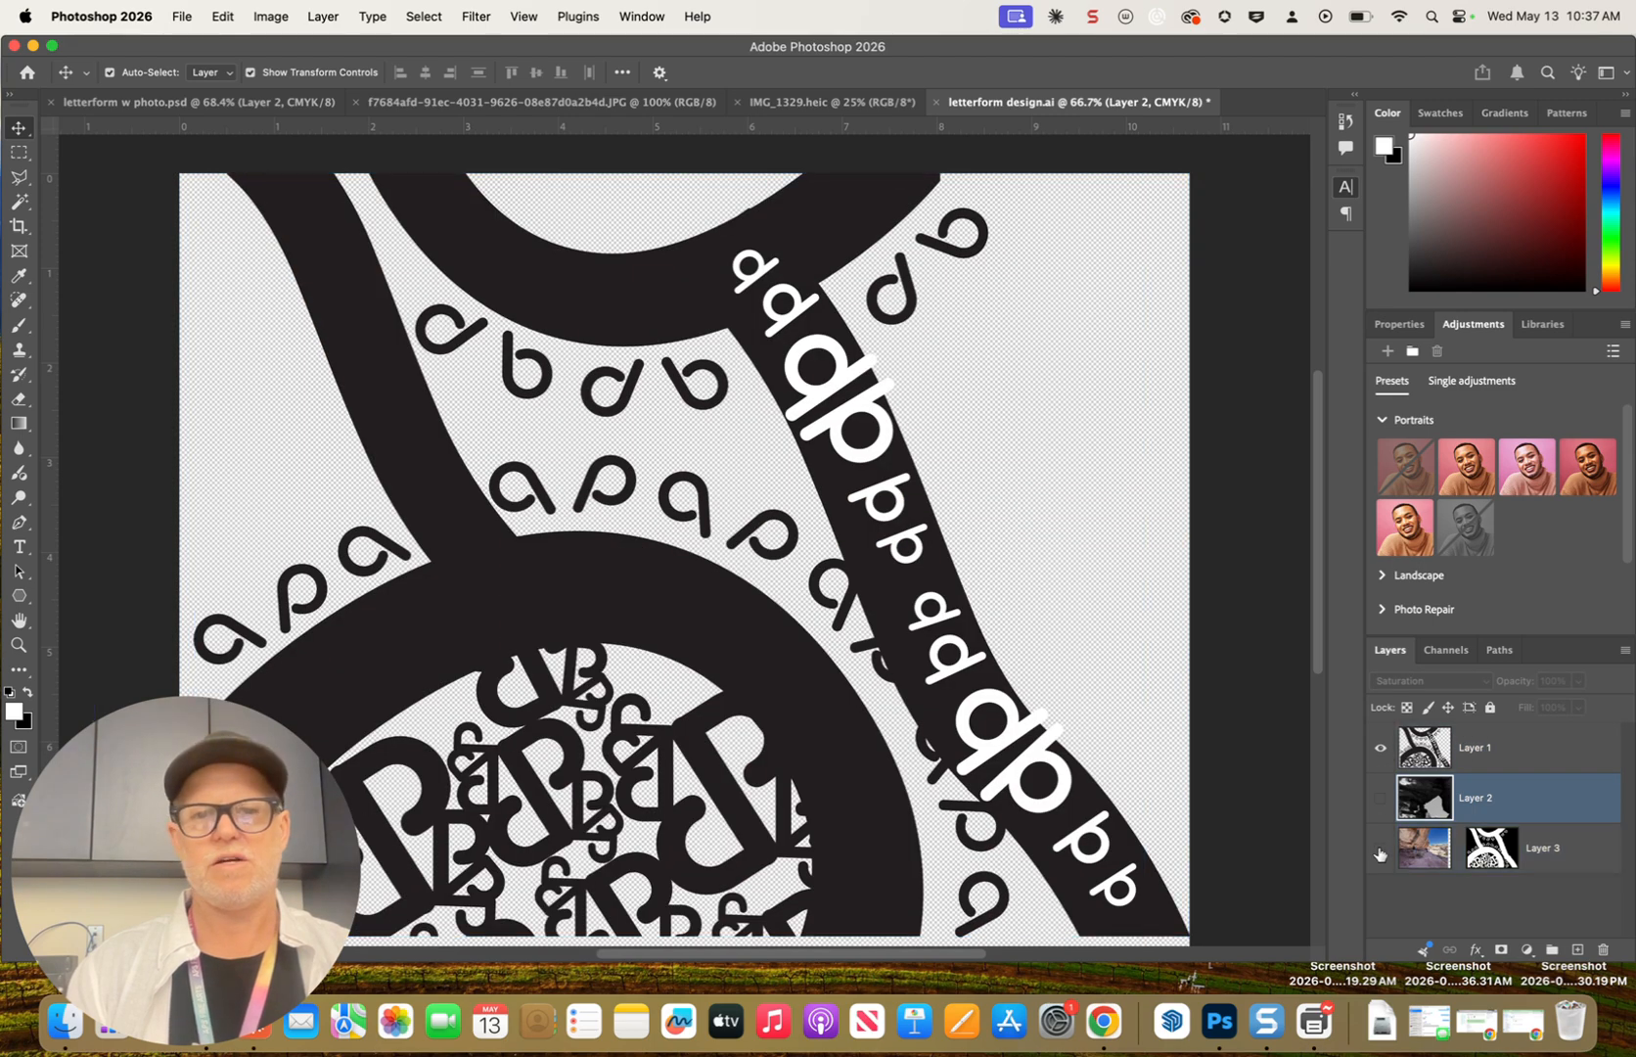
{"action": "left_click", "coordinate": [1380, 849]}
{"action": "left_click", "coordinate": [1381, 797]}
{"action": "left_click", "coordinate": [1380, 749]}
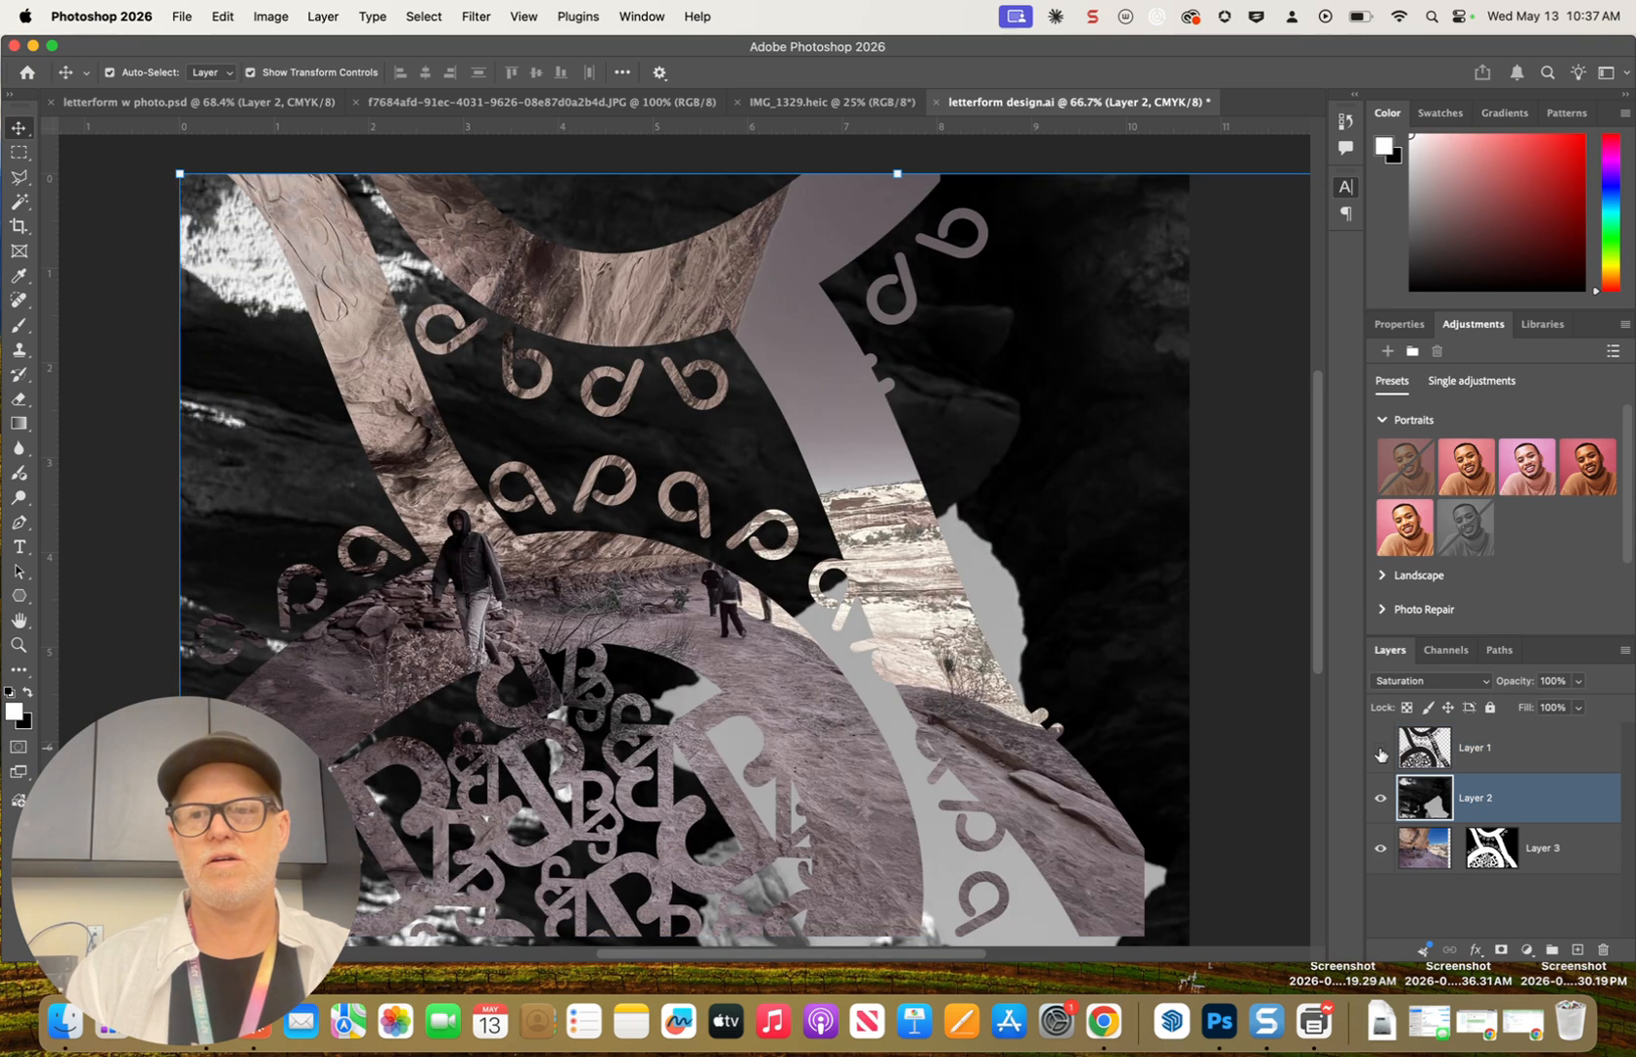
{"action": "left_click", "coordinate": [1453, 840], "text": "shift"}
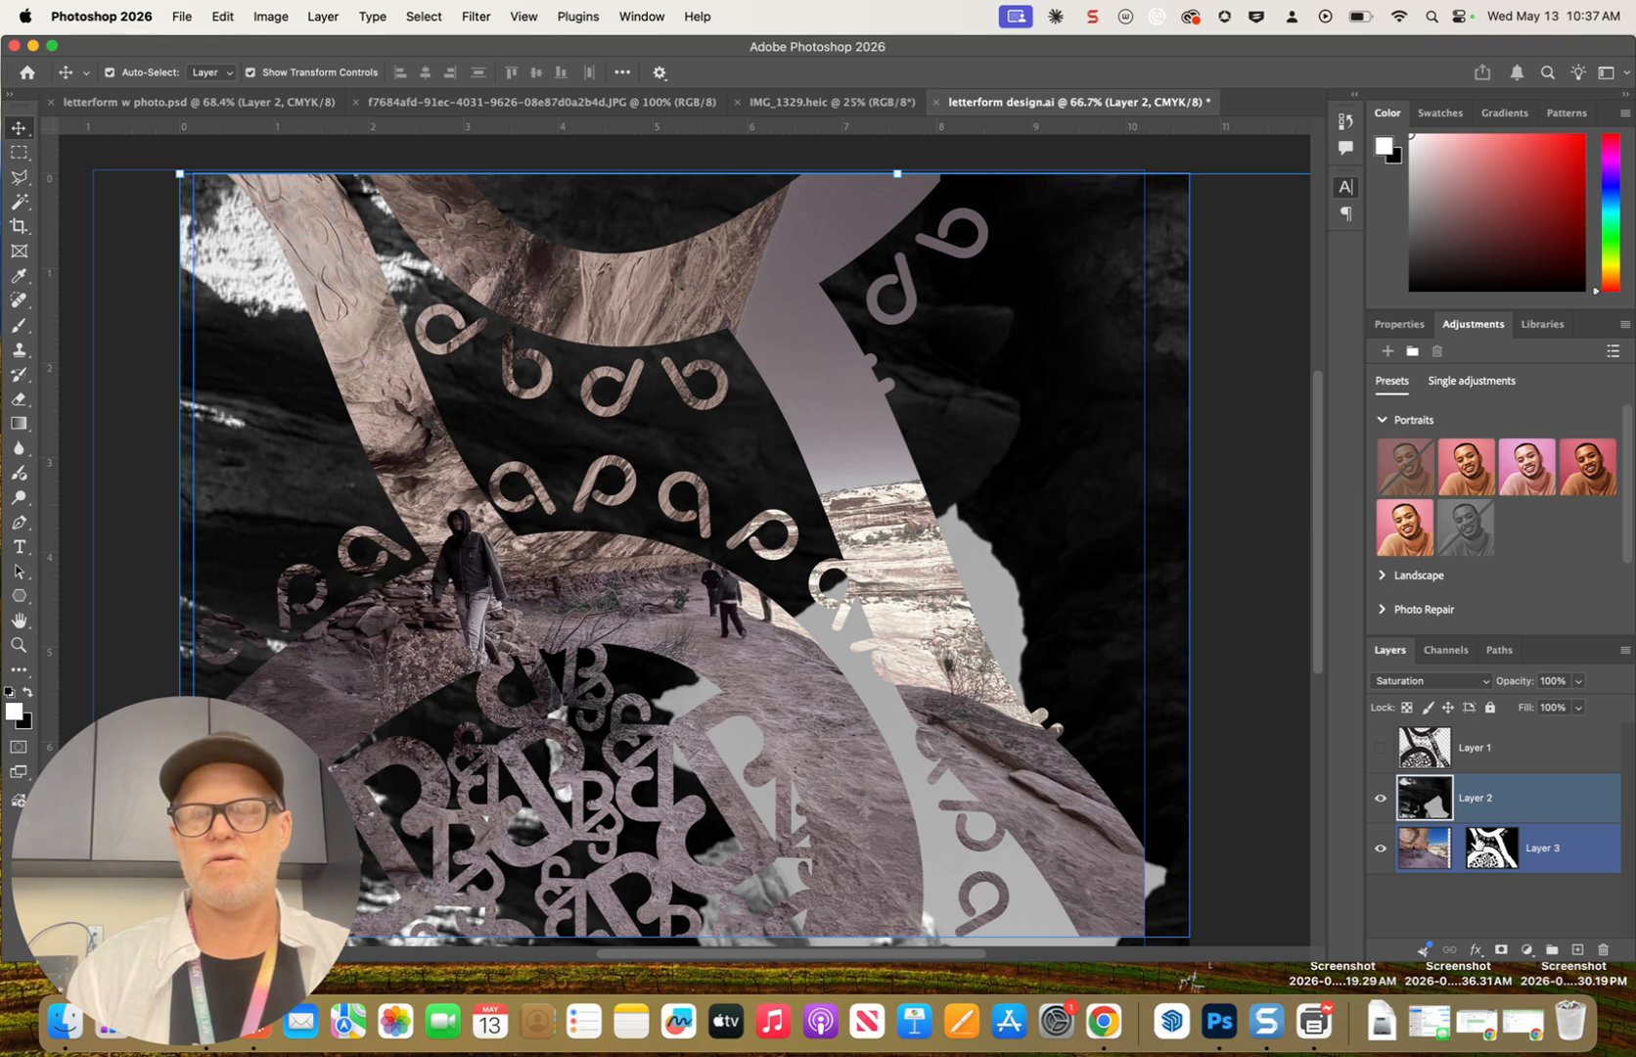
{"action": "left_click", "coordinate": [1487, 797]}
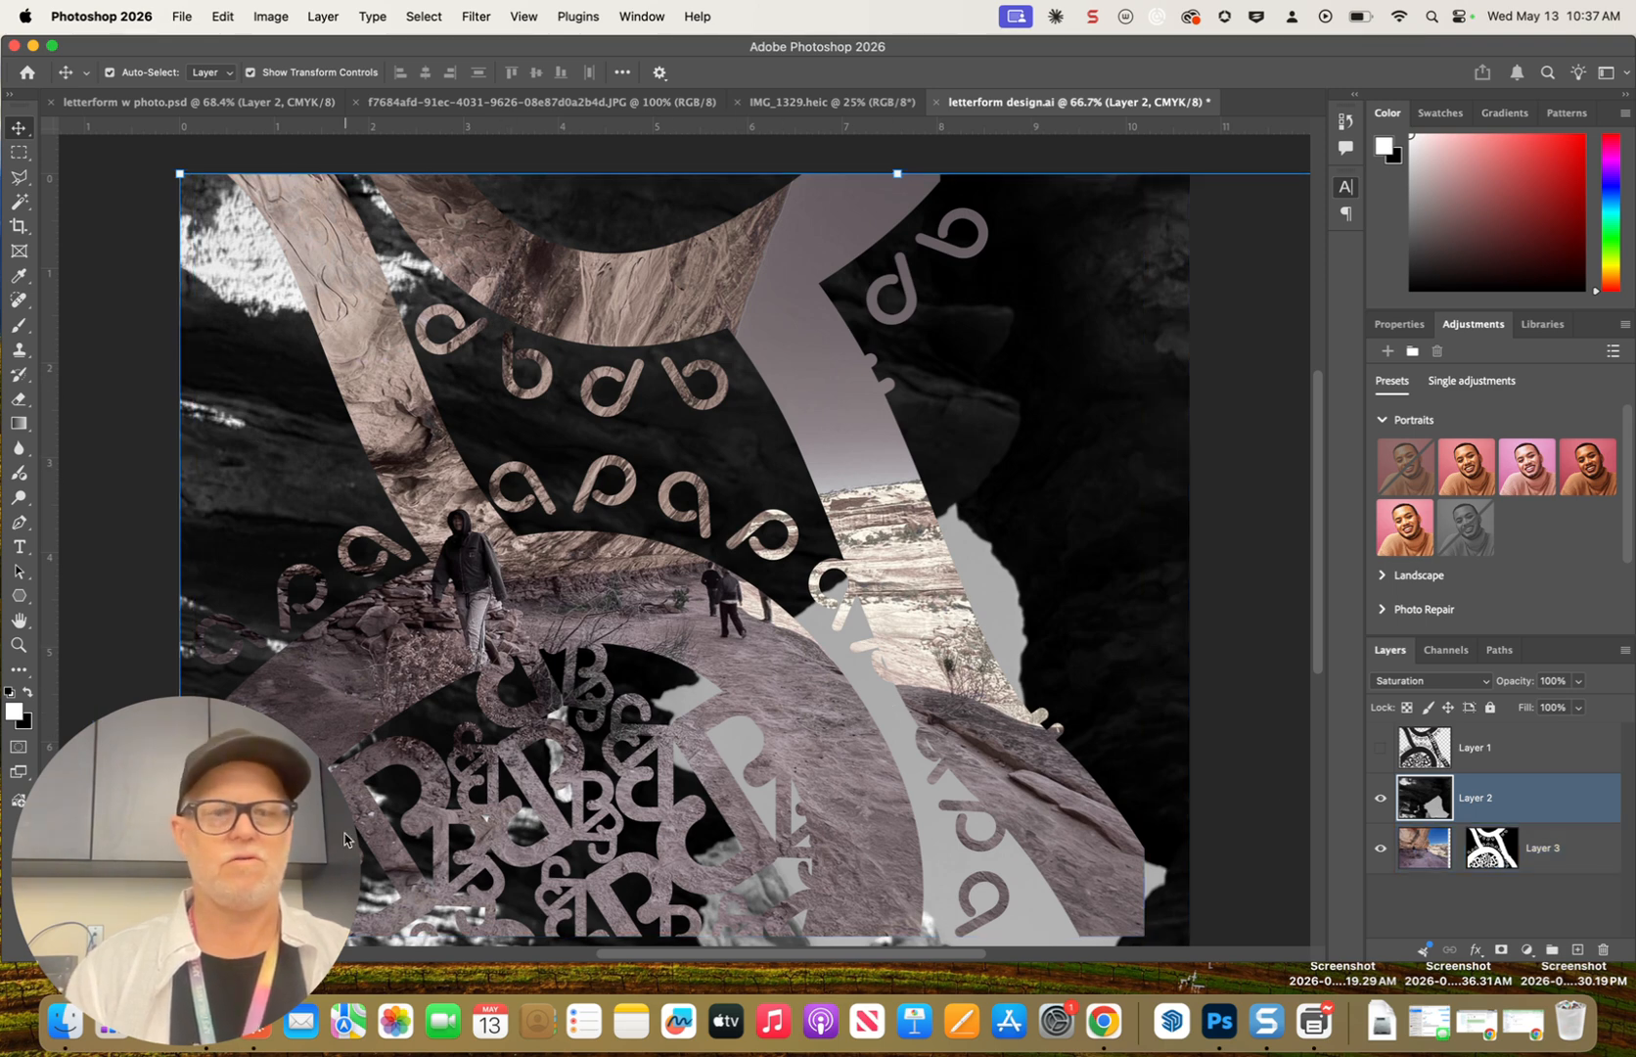
{"action": "left_click", "coordinate": [1093, 17]}
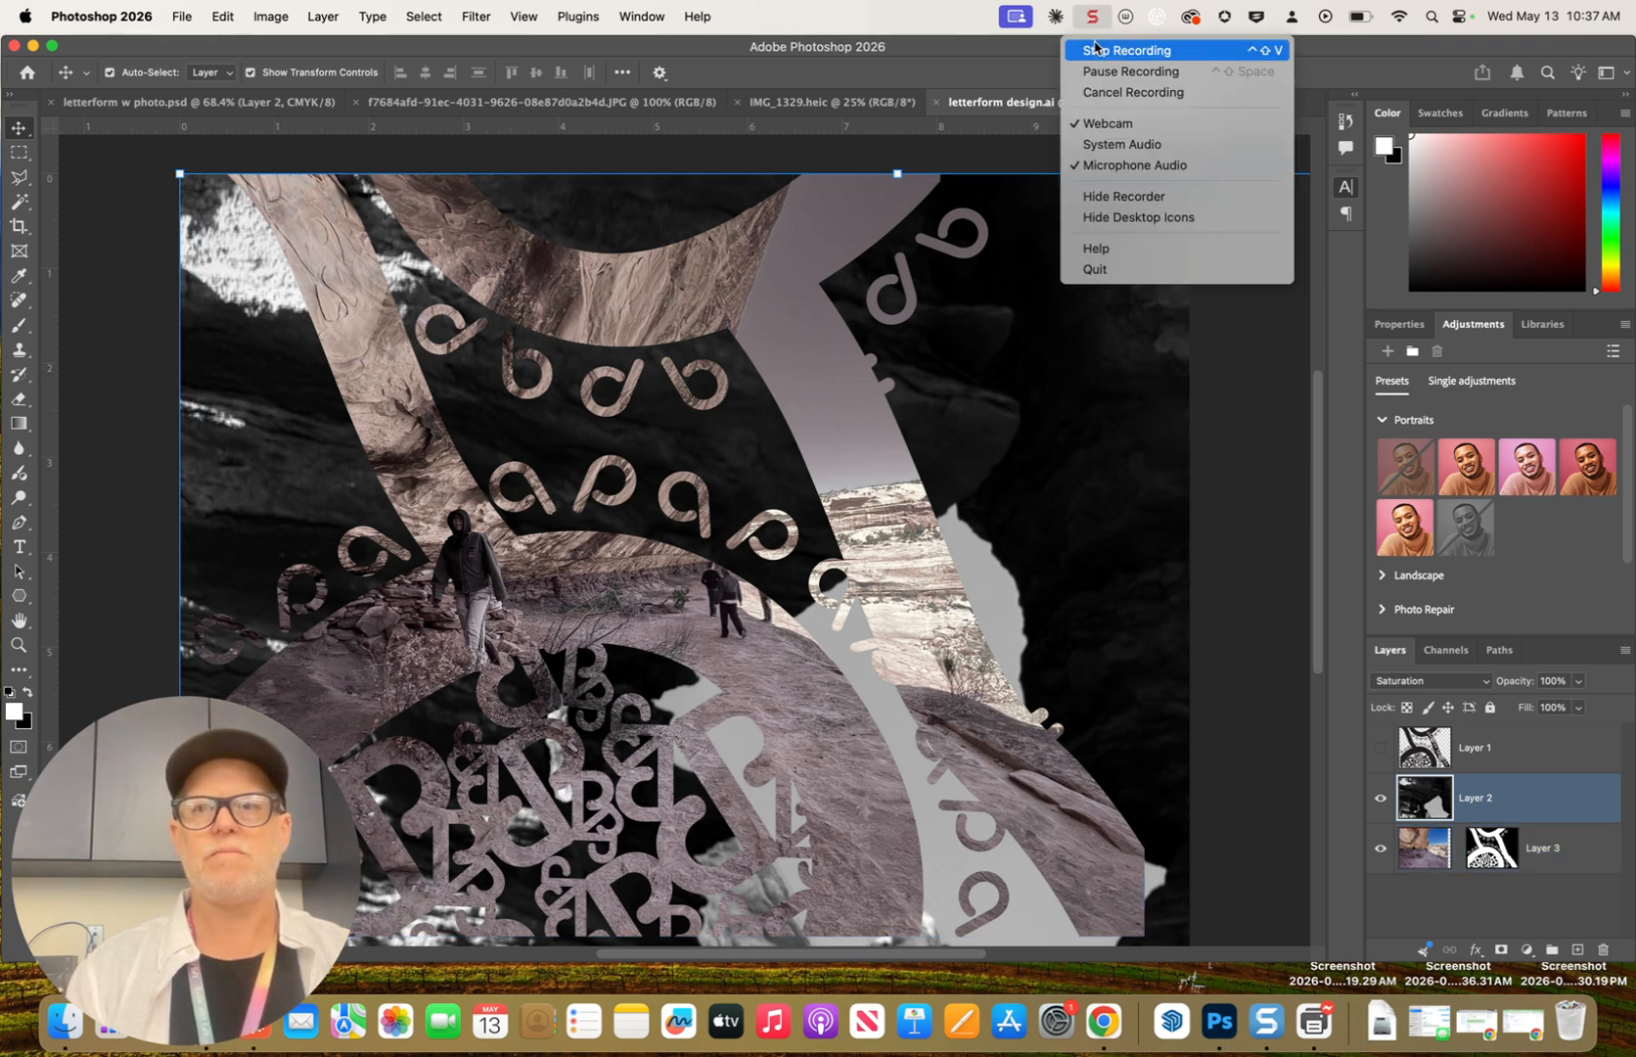